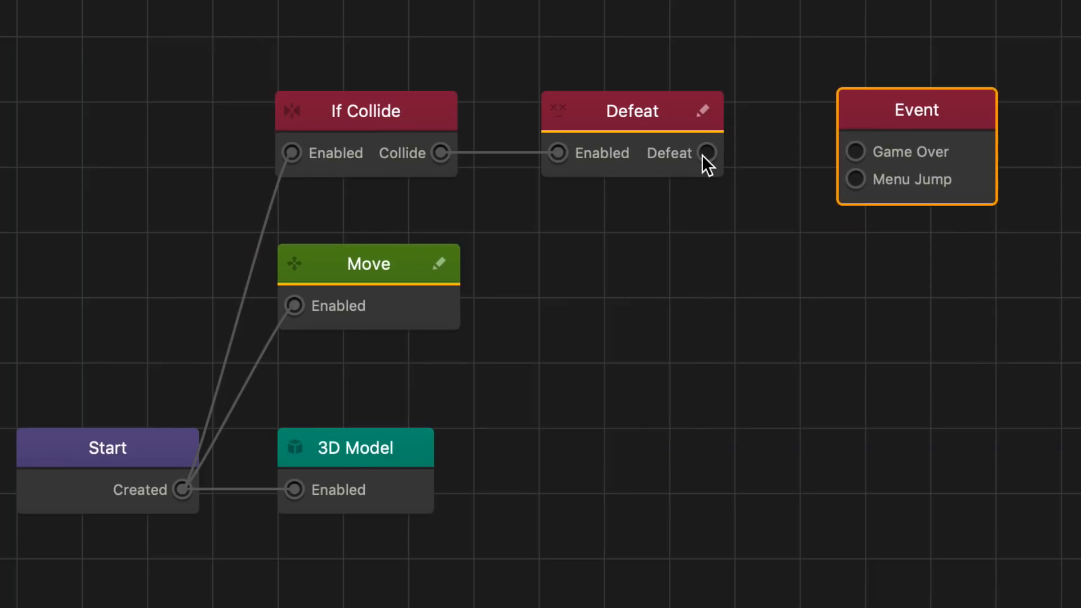
Connect the Defeat node's Defeat output to the Game Over input of the Event node.
left_click_drag(708, 153, 854, 152)
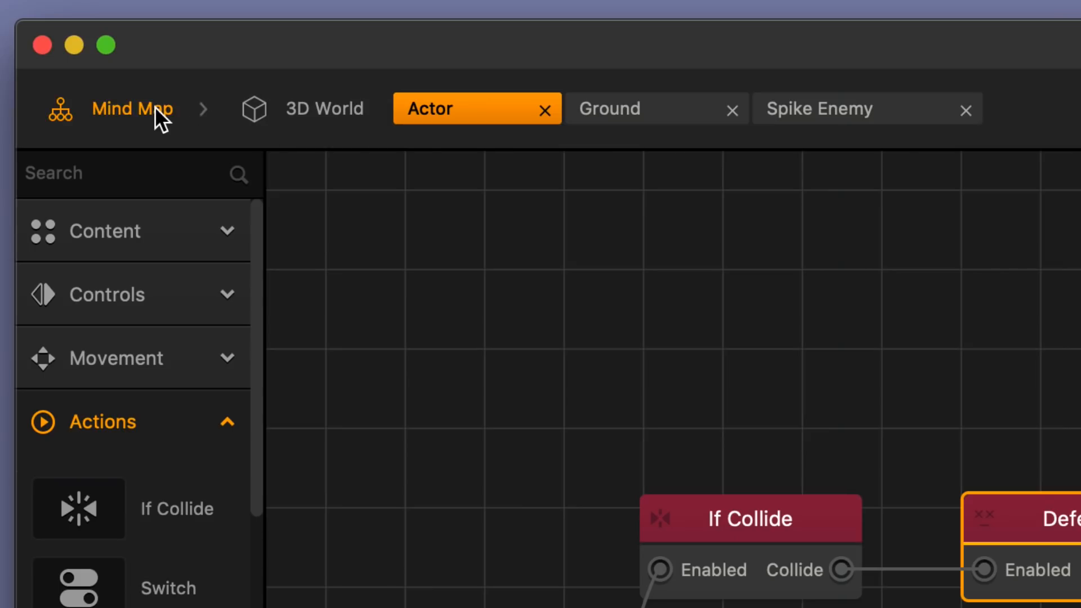
Return to the Mind Map and add a new UI node, placing it beside the 3D World node.
left_click(154, 107)
right_click(754, 185)
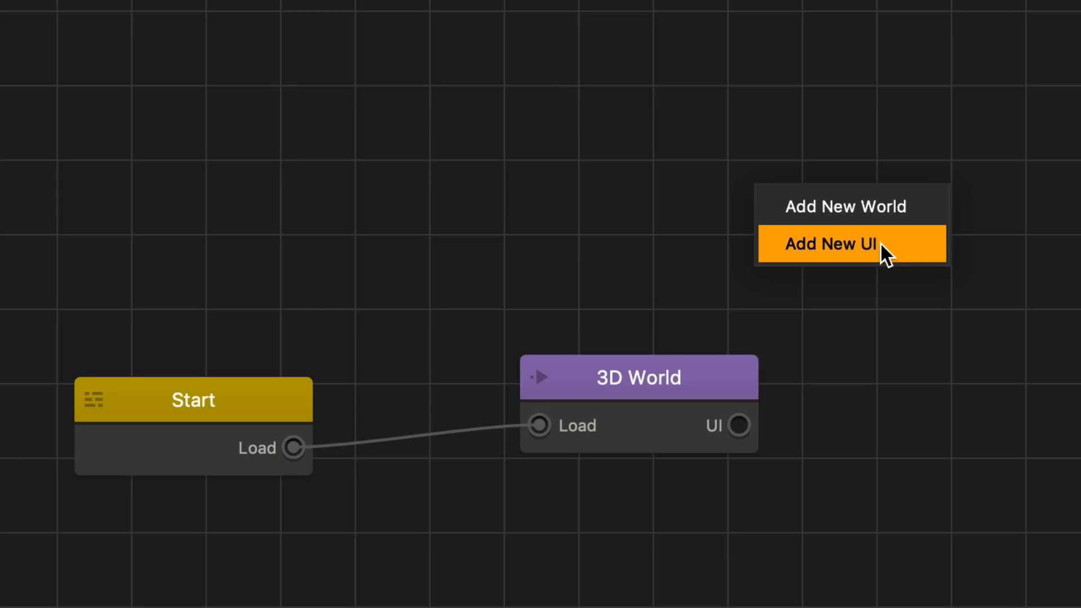
left_click(919, 248)
left_click_drag(745, 305, 794, 392)
left_click_drag(729, 466, 559, 491)
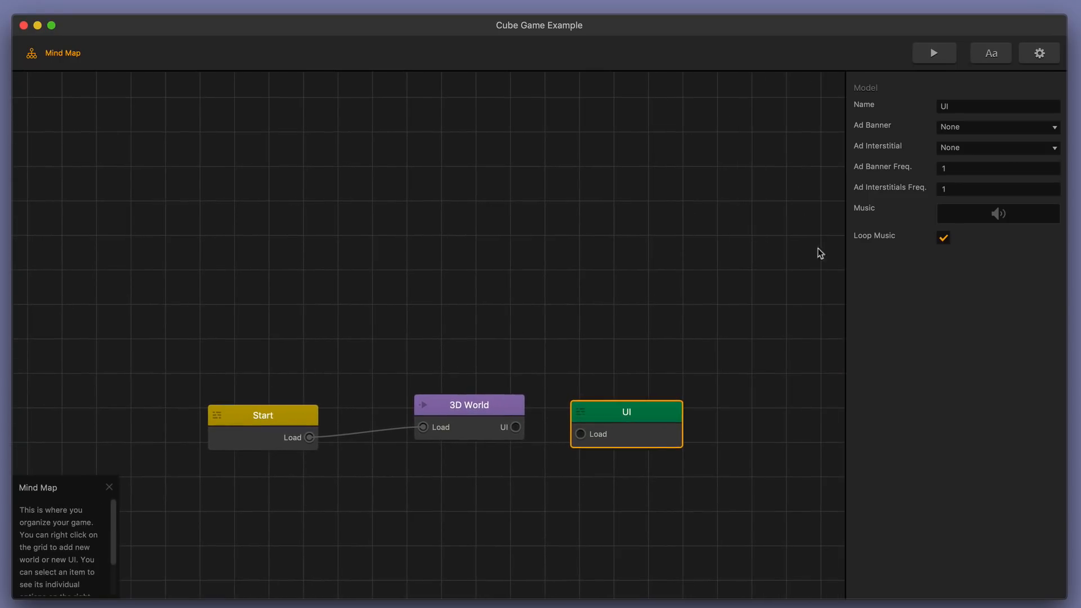
Rename the new UI node to 3D World UI and connect the 3D World's UI output to its Load input.
left_click(941, 106)
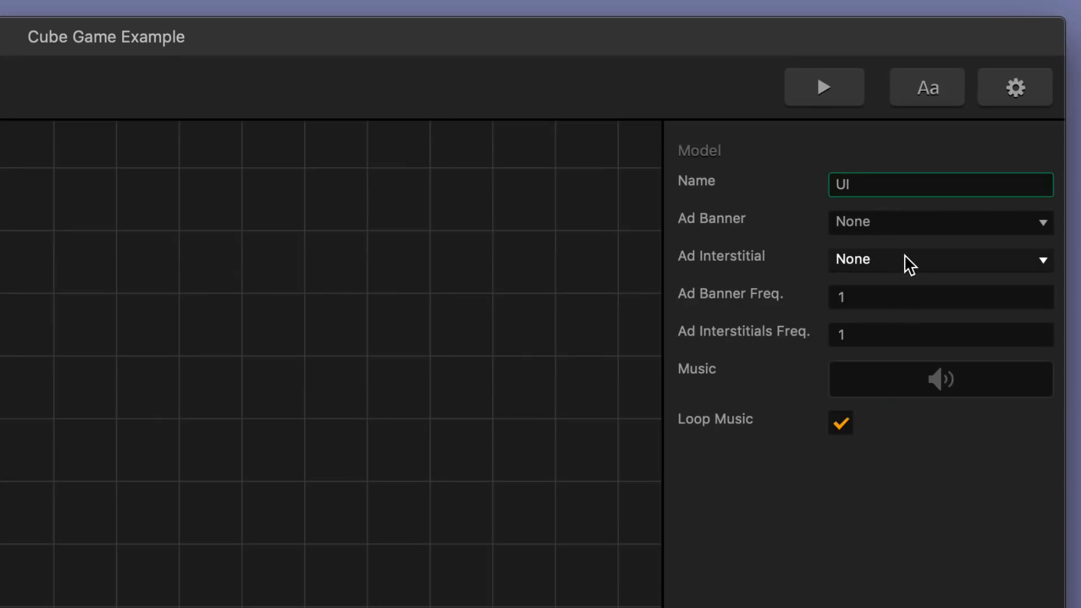
type("3D World")
left_click(678, 383)
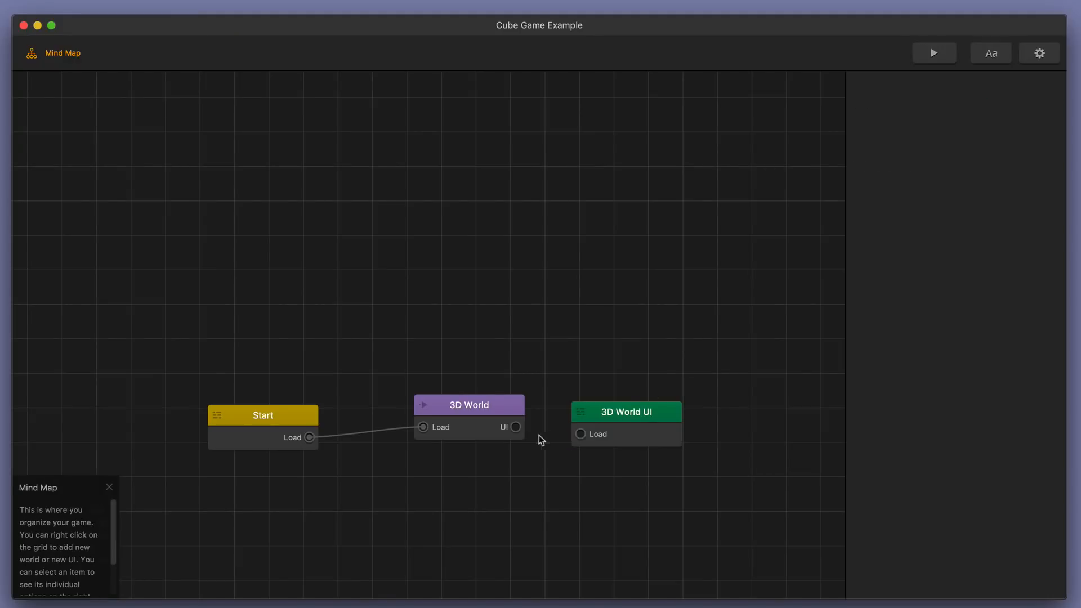
left_click_drag(514, 430, 580, 438)
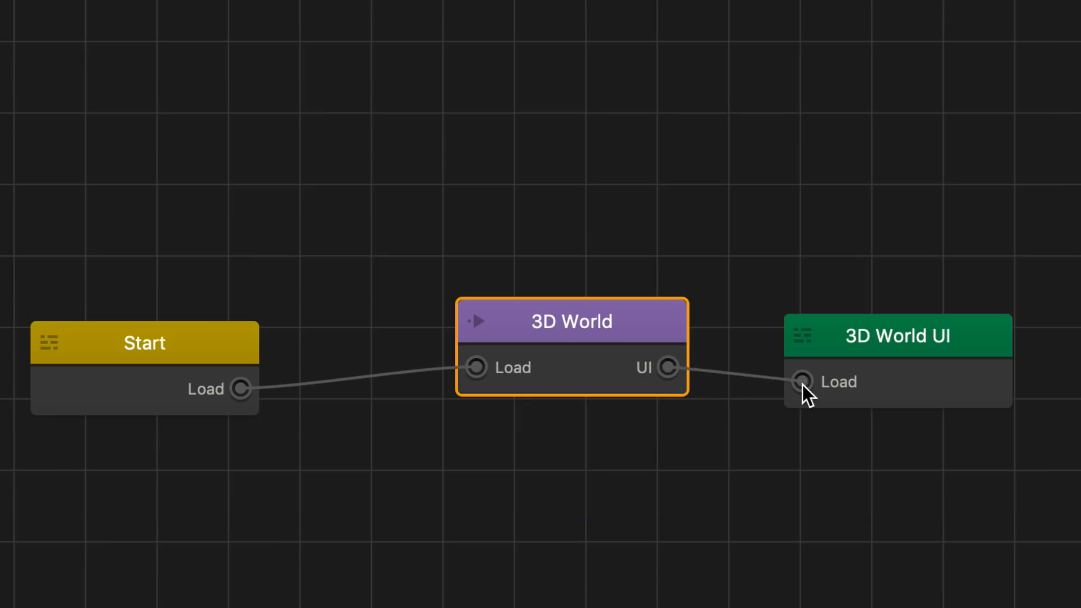
Open the 3D World UI and add an Event Observer just outside the left edge of the screen frame.
double_click(931, 372)
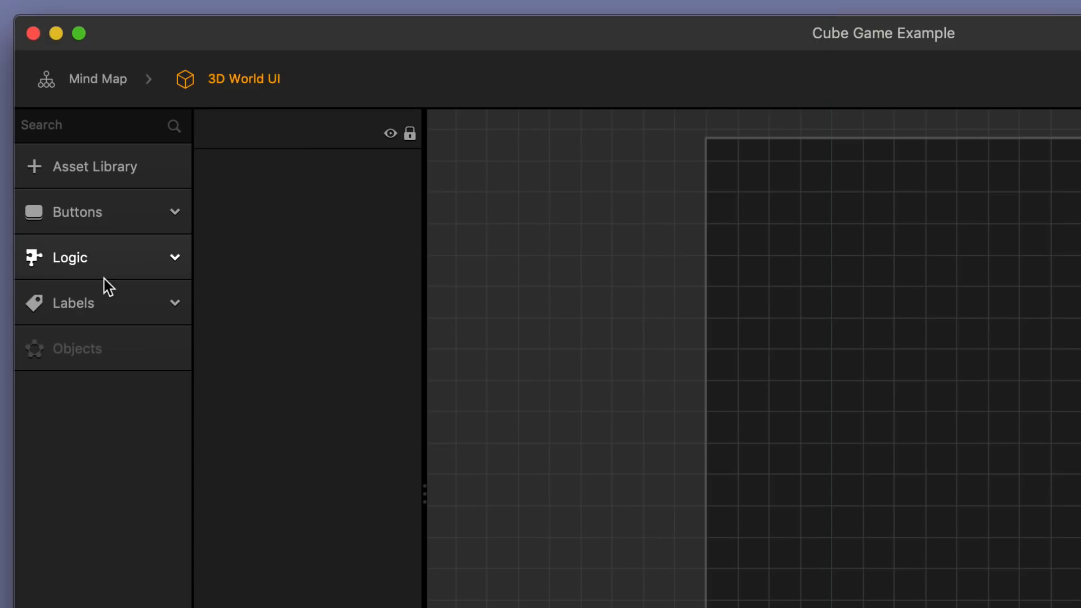
left_click(66, 172)
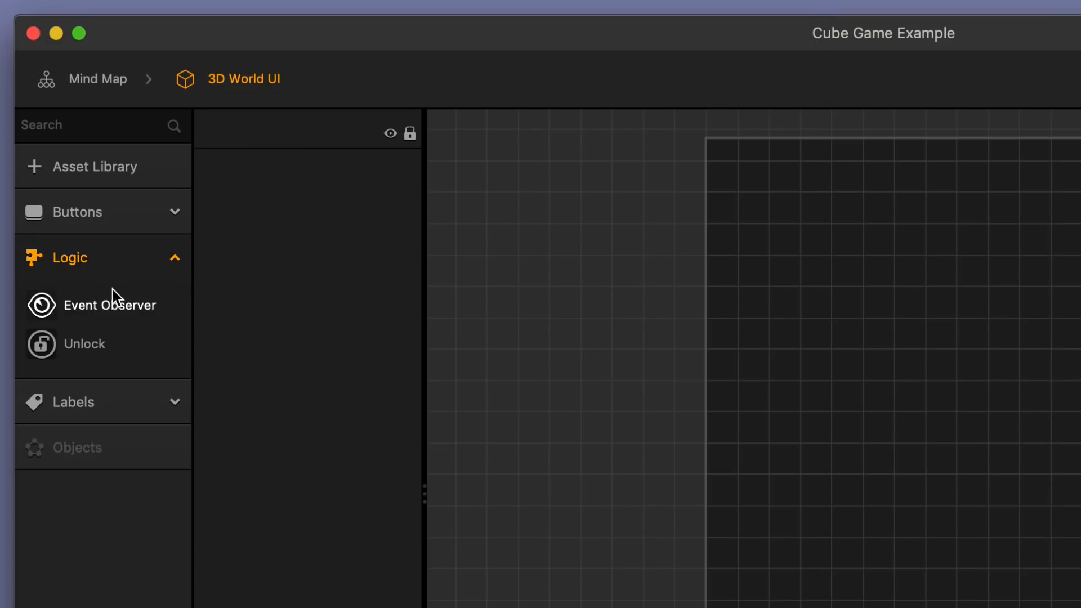
left_click_drag(106, 313, 619, 408)
left_click_drag(378, 252, 409, 248)
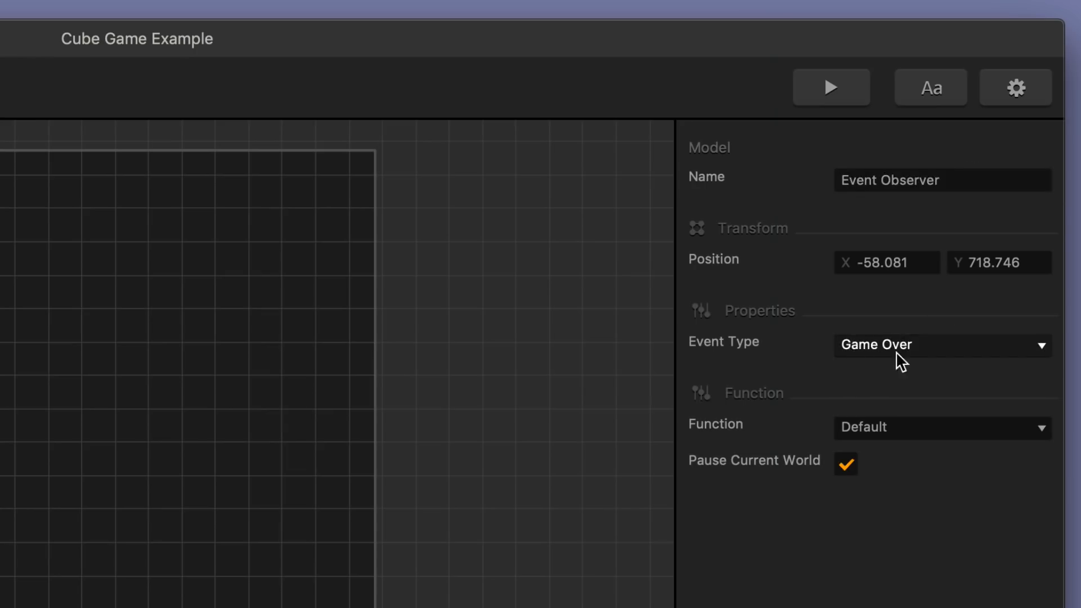
Rename the Event Observer to Game Over.
left_click_drag(963, 177, 708, 185)
type("Game ")
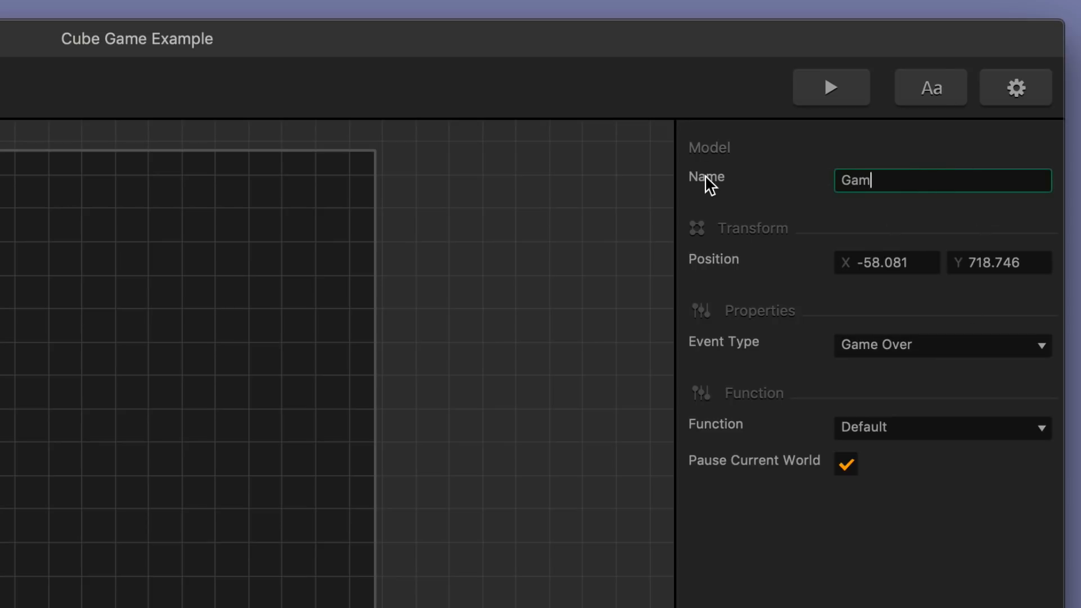
type("Over")
key("Return")
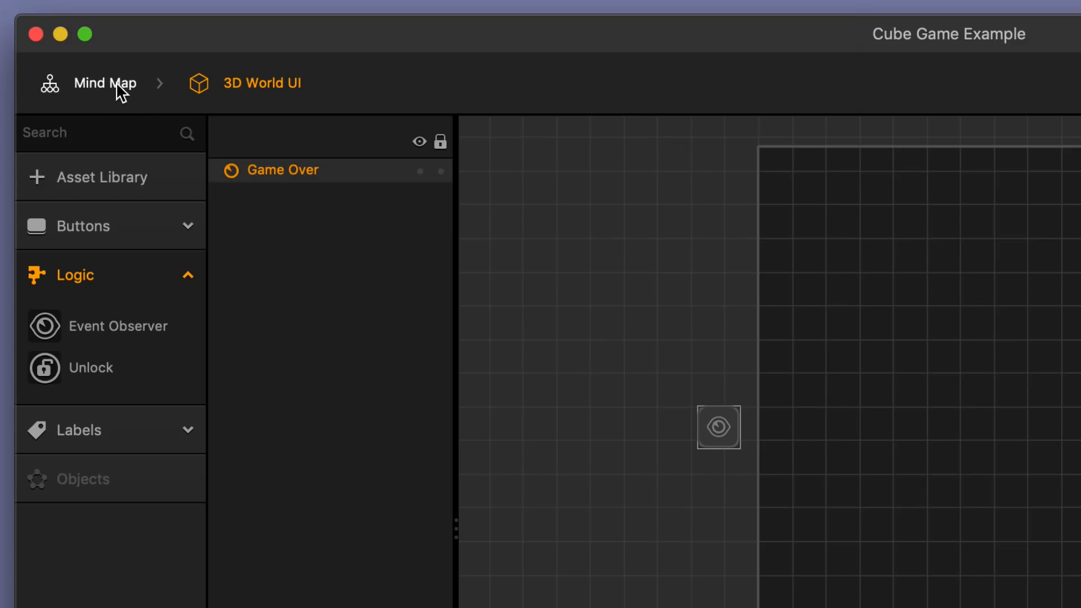
Return to the Mind Map and add another UI node on the far side of the 3D World UI node.
left_click(69, 53)
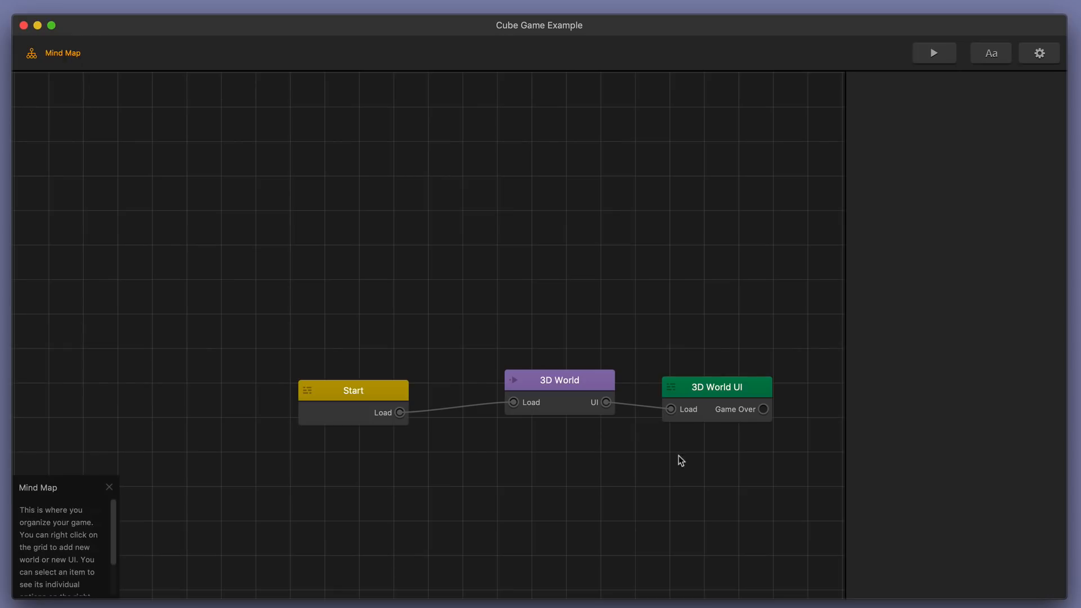
left_click_drag(673, 461, 429, 454)
scroll(499, 401, "up", 5)
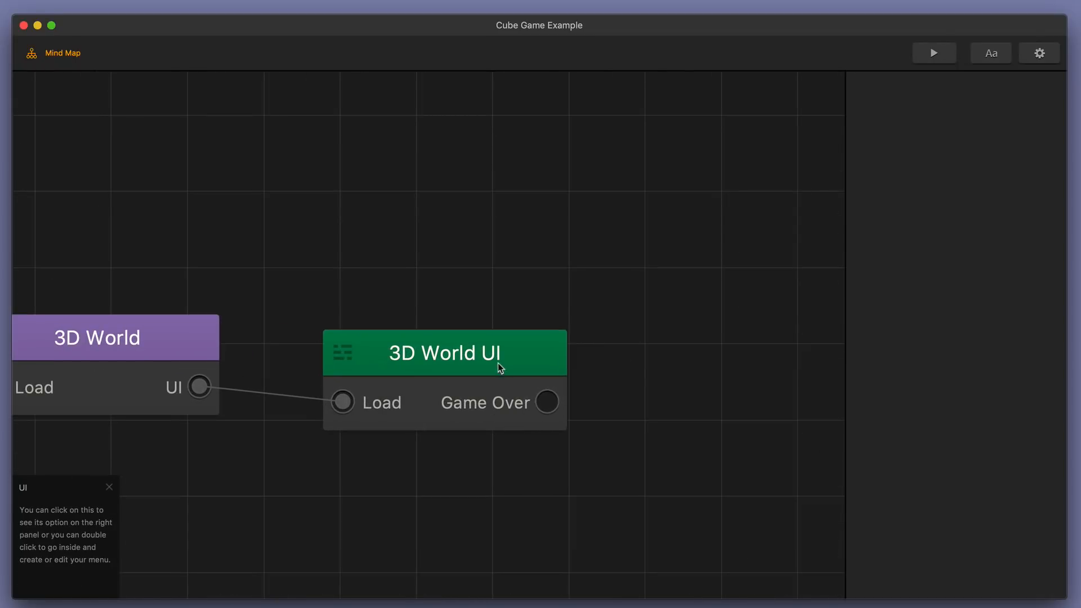
left_click_drag(584, 449, 420, 454)
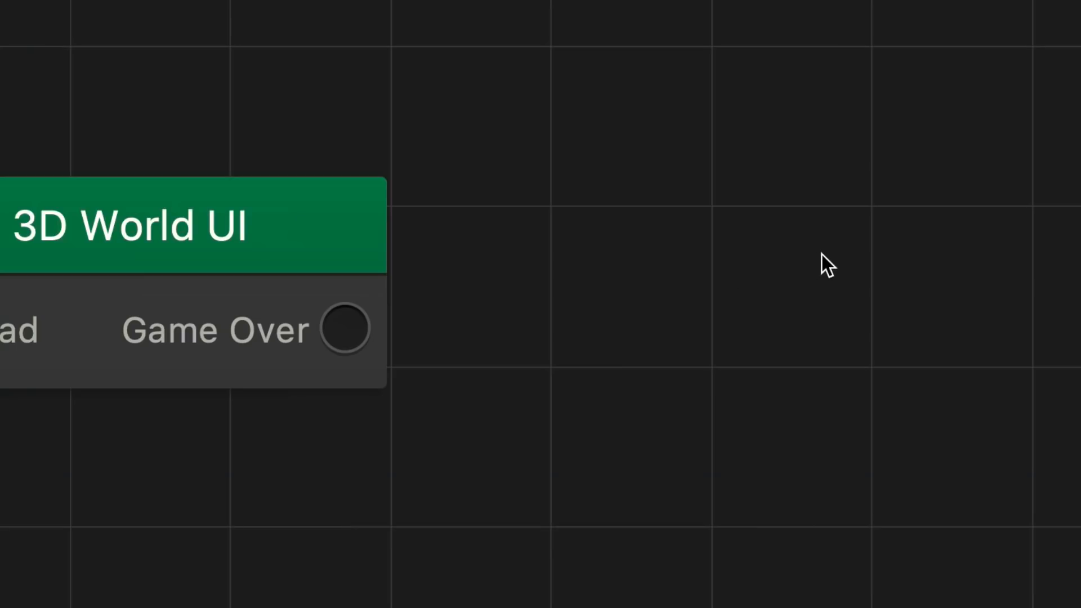
right_click(822, 254)
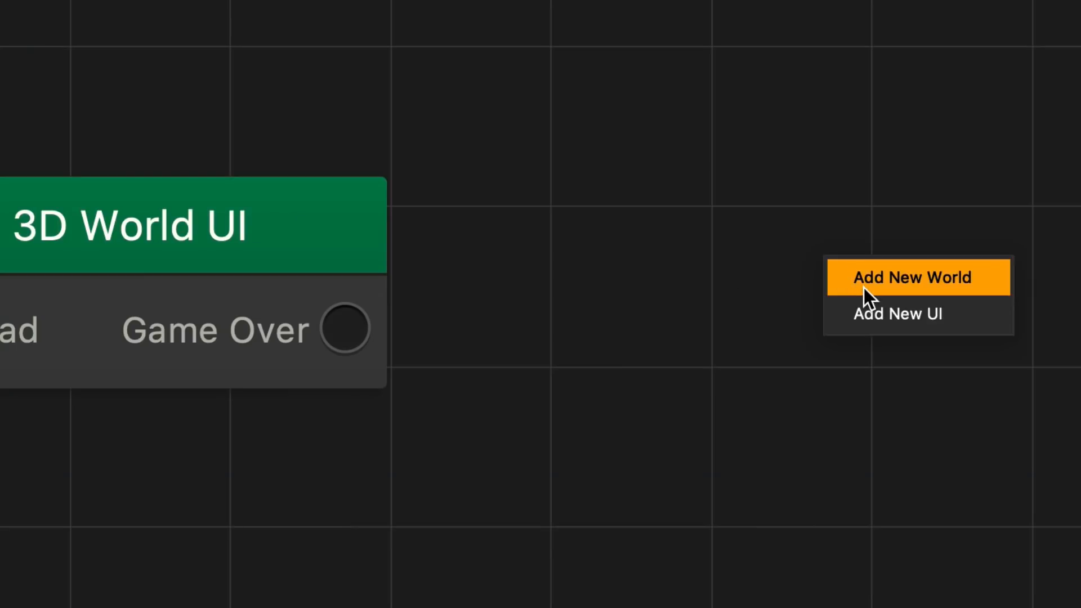
left_click(918, 314)
left_click_drag(1057, 340, 625, 369)
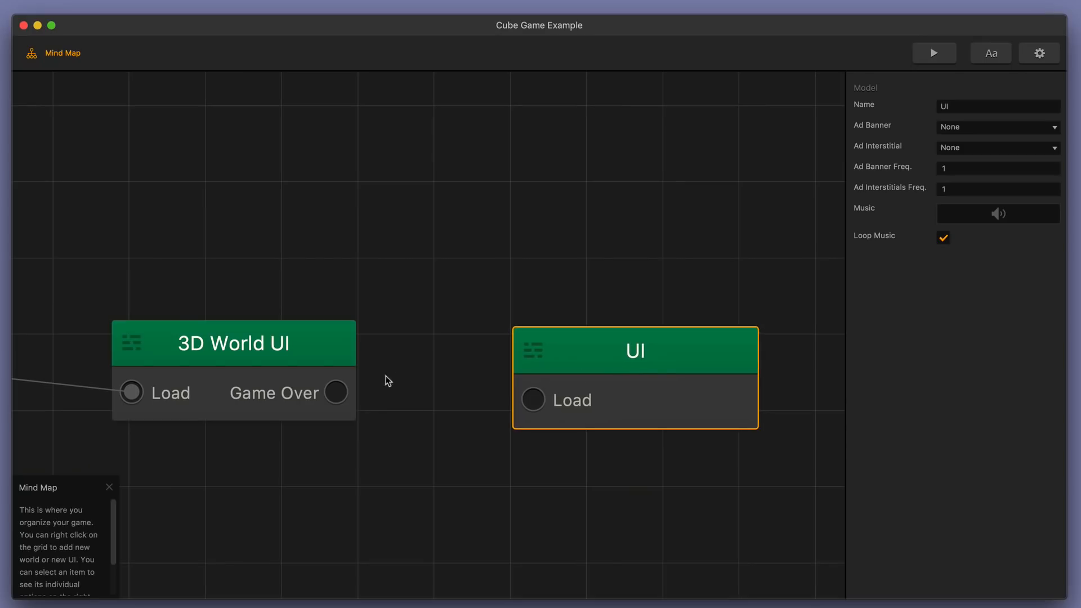
Connect the 3D World UI's Game Over output to the new UI node's Load input and rename that node Game Over UI.
left_click_drag(336, 392, 524, 401)
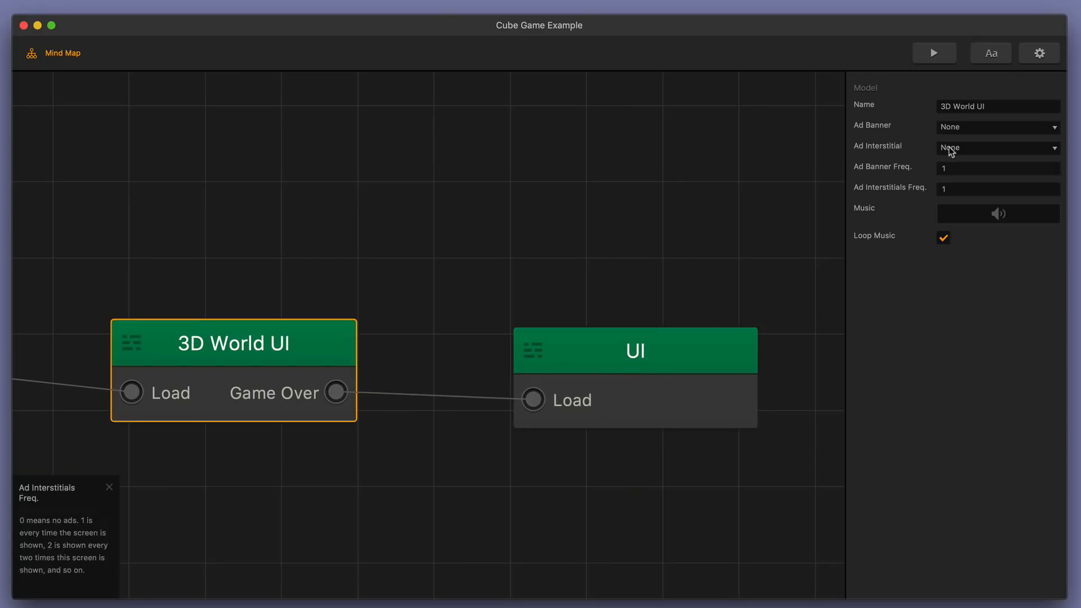
left_click(963, 107)
left_click(657, 367)
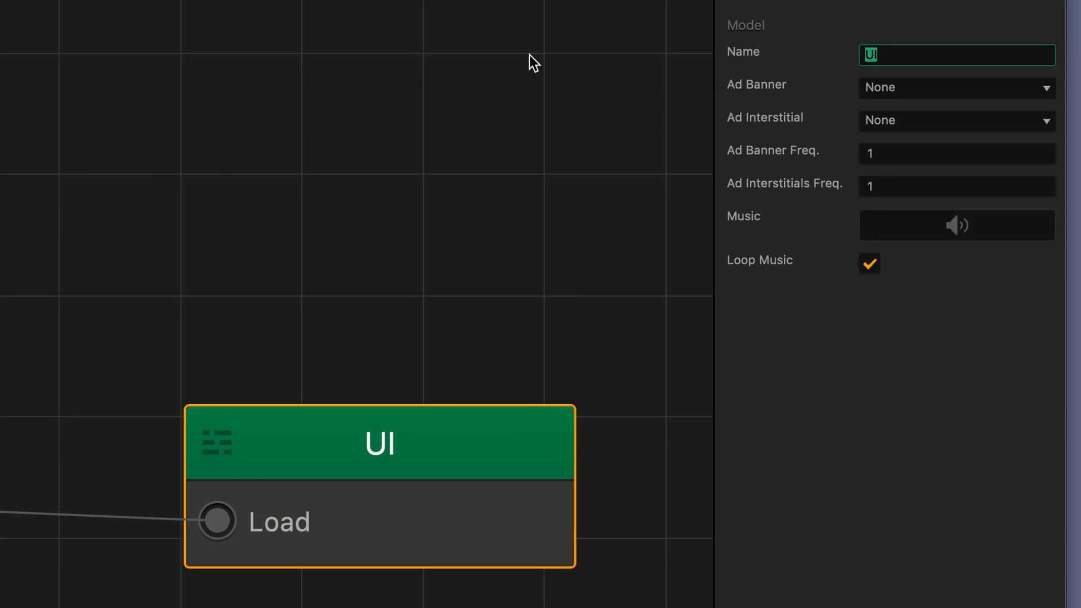
type("Game Over UI")
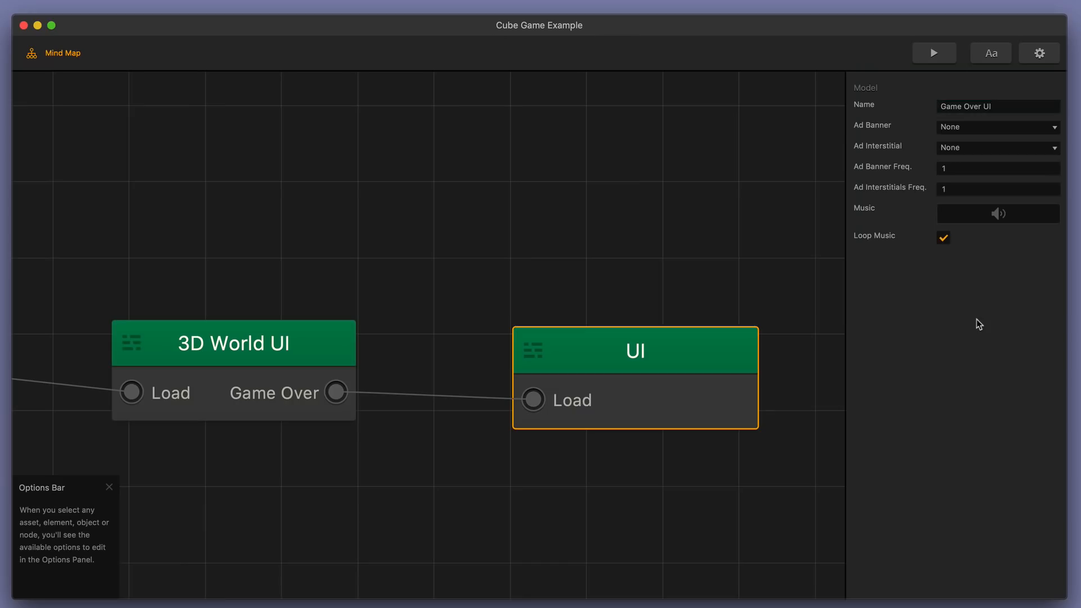
left_click(592, 323)
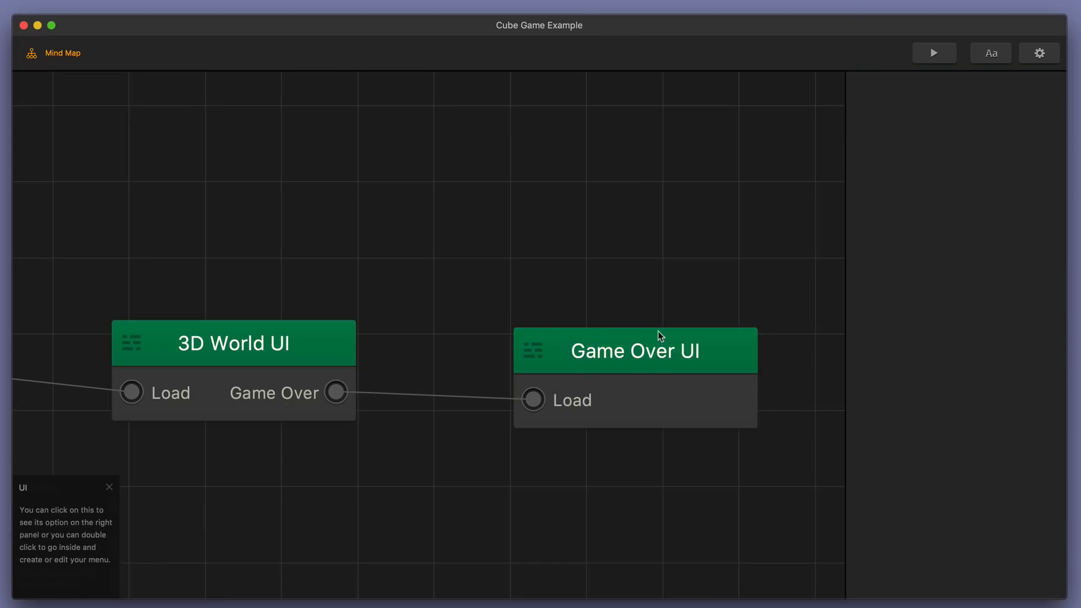
Run a preview of the game, close the preview and save the project.
scroll(511, 372, "down", 5)
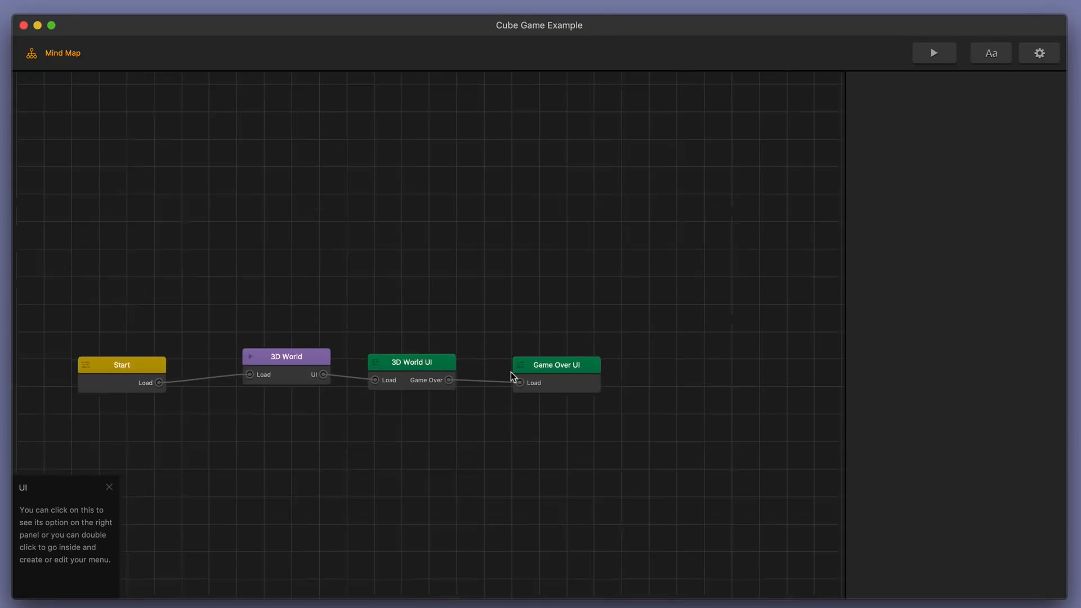
scroll(511, 372, "up", 3)
left_click_drag(495, 350, 570, 332)
left_click(944, 51)
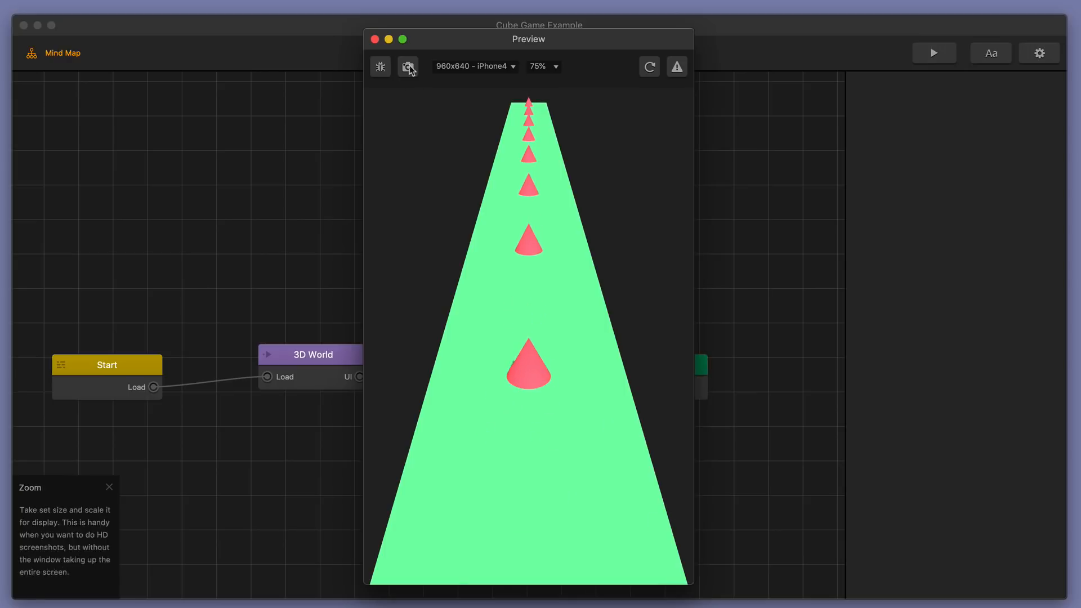
left_click(375, 40)
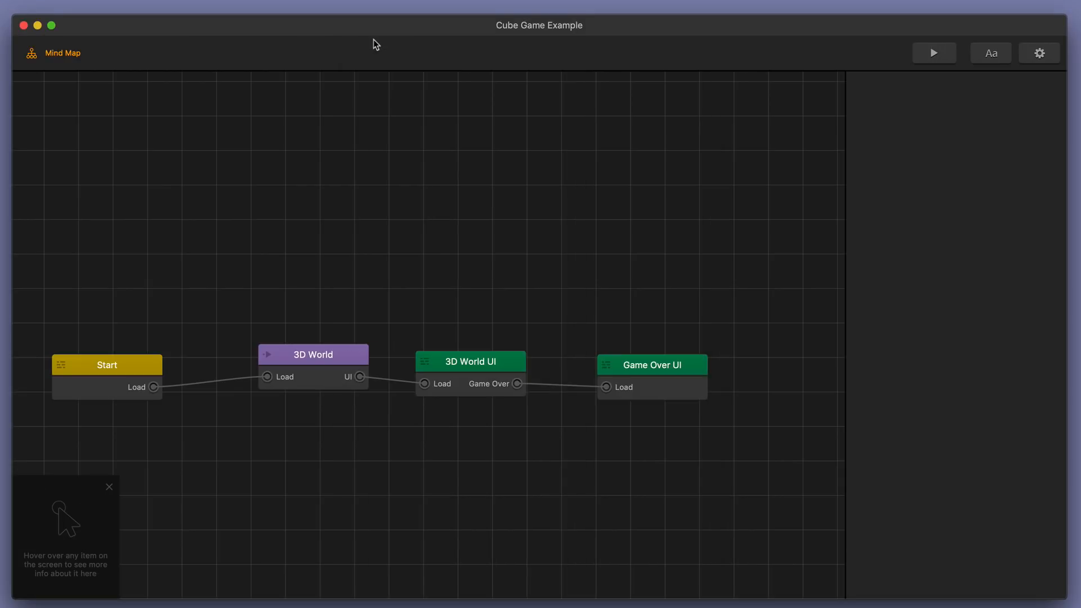
key("super+s")
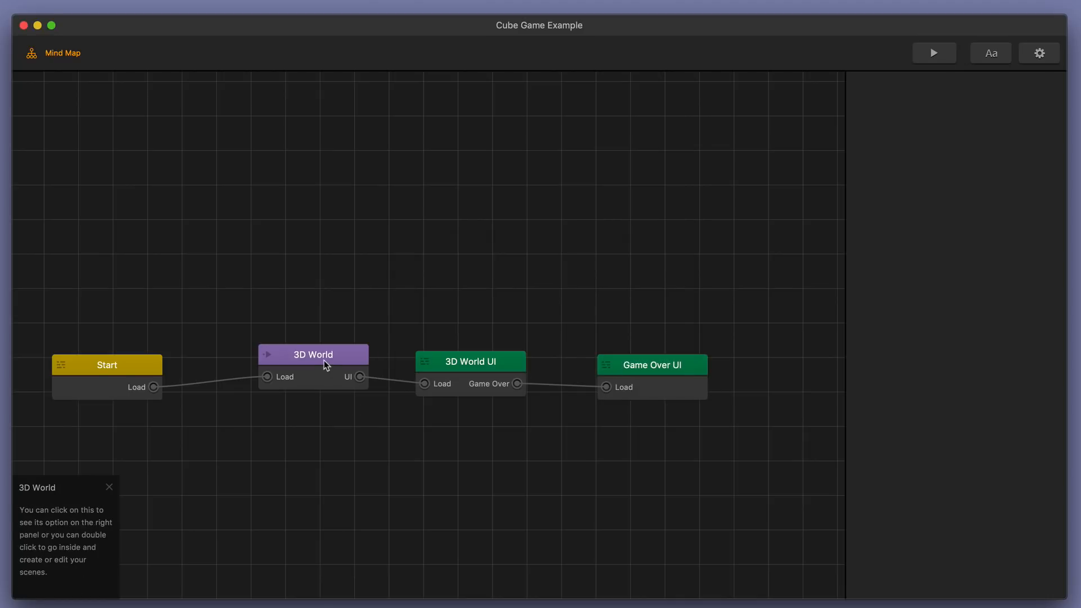
Open the Game Over UI, add the white square image and scale it to about 8.3 by 13.9 to cover the screen.
double_click(667, 376)
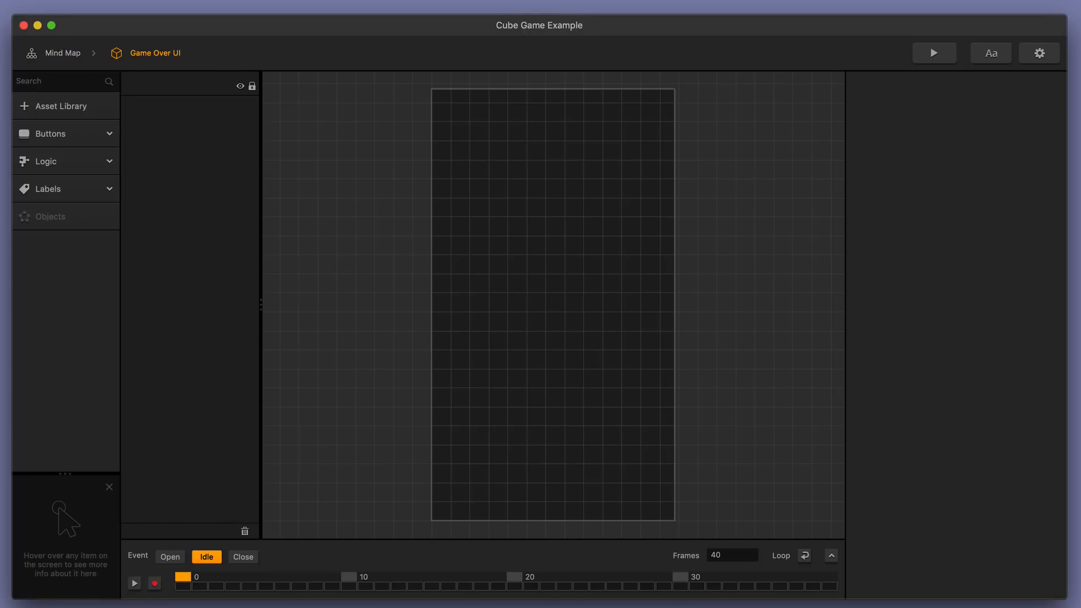
left_click_drag(264, 394, 671, 442)
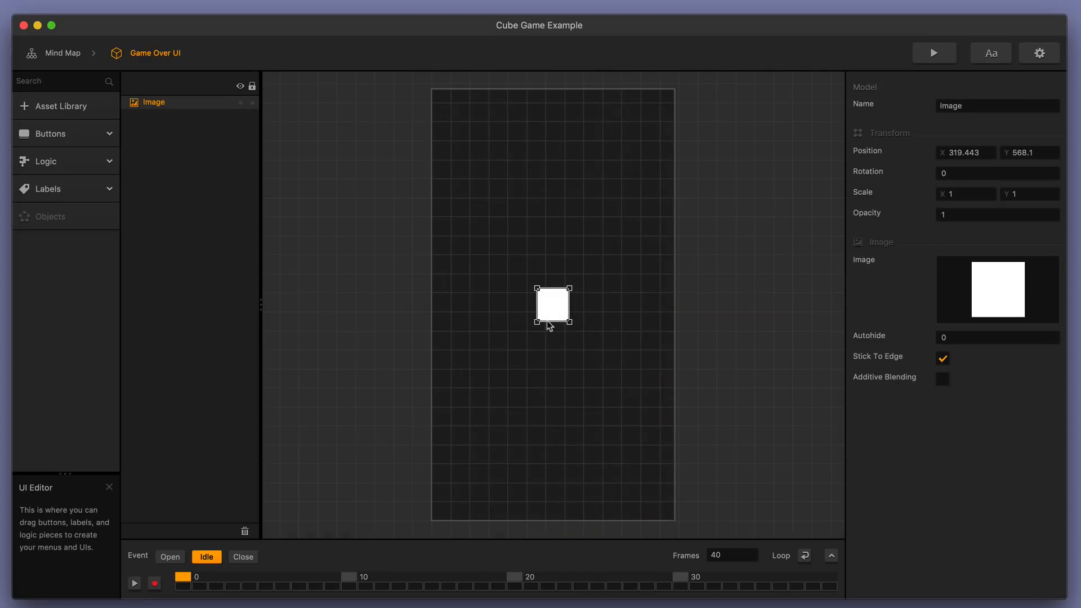
left_click_drag(537, 289, 424, 77)
left_click_drag(570, 321, 691, 533)
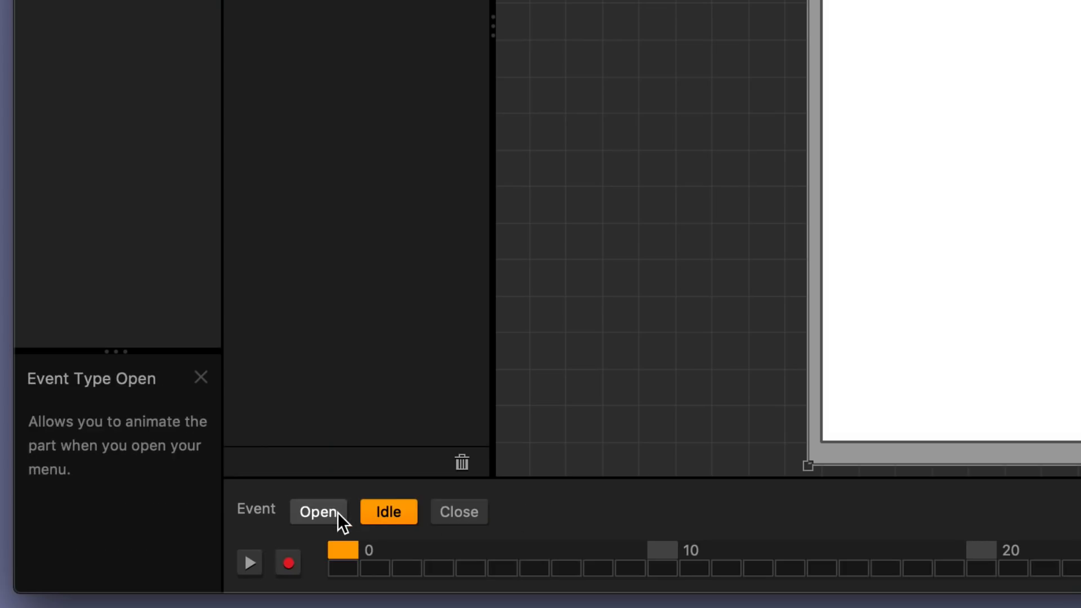
Set the length of the image's Open event animation to 20 frames.
left_click(179, 557)
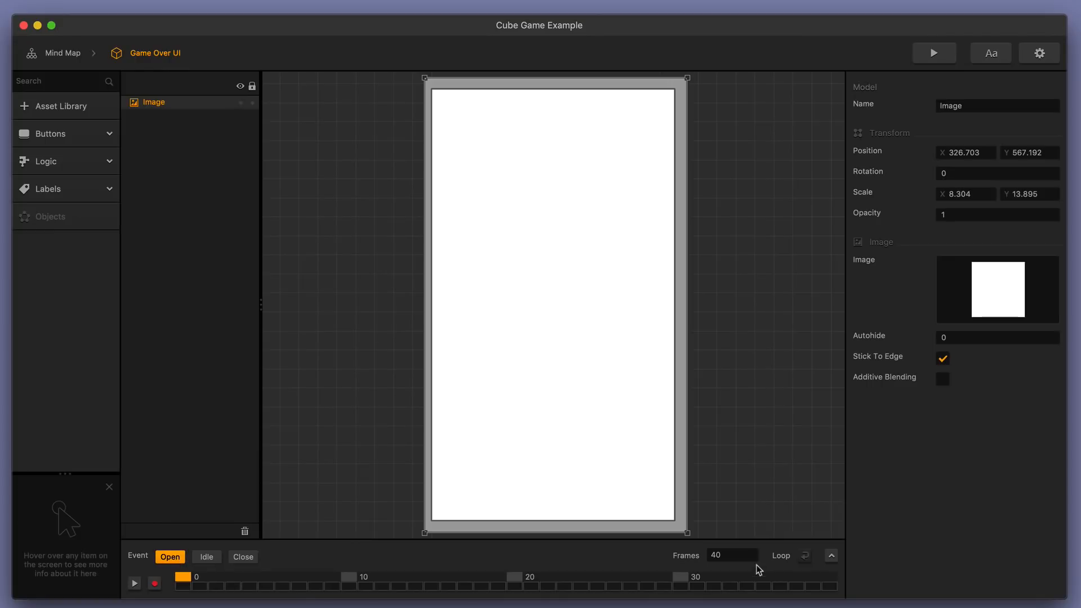
left_click_drag(727, 556, 660, 558)
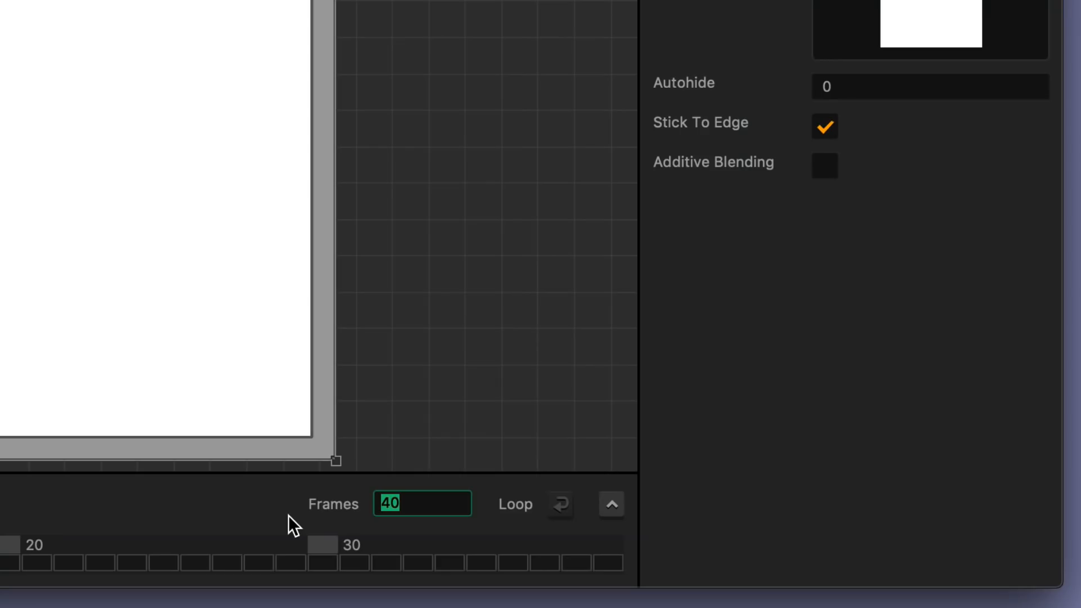
type("20")
key("Return")
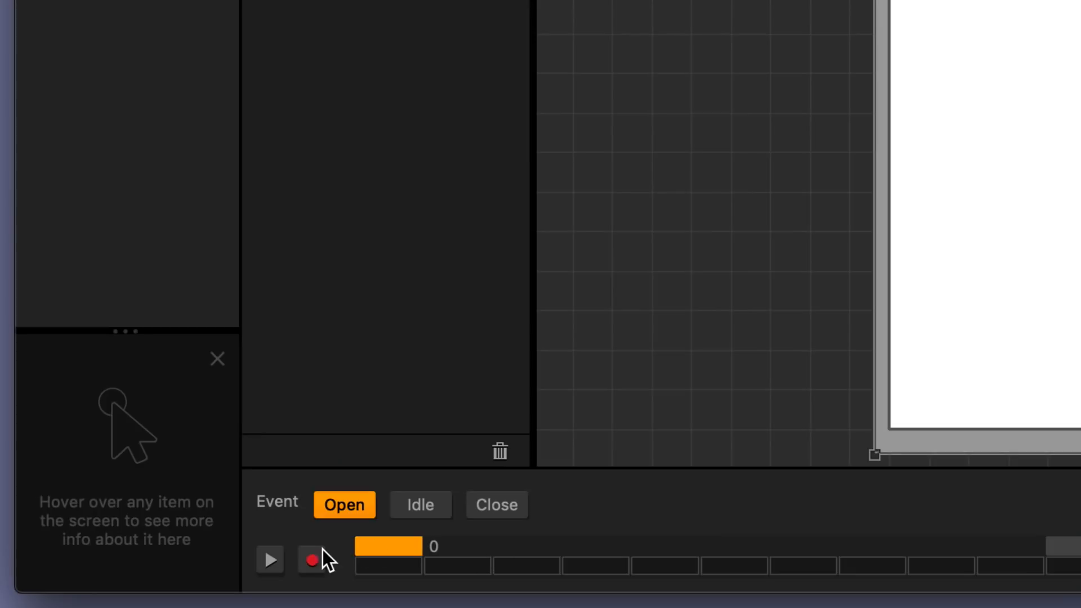
Start animation recording and key the image's opacity at 1 on the last frame of the Open event.
left_click(156, 584)
left_click_drag(196, 582, 1059, 577)
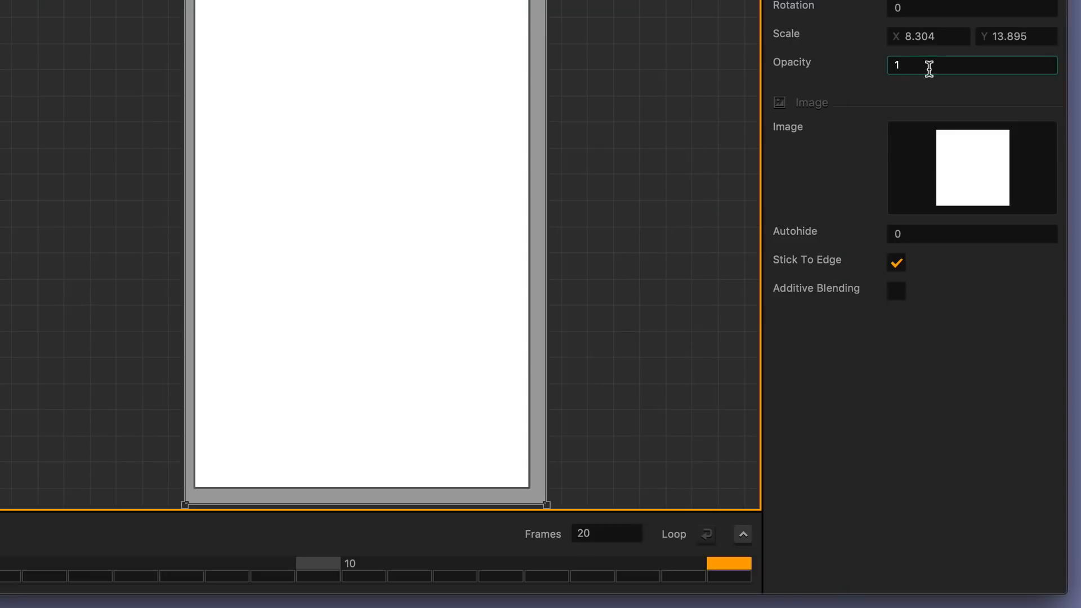
key("Return")
key("Return")
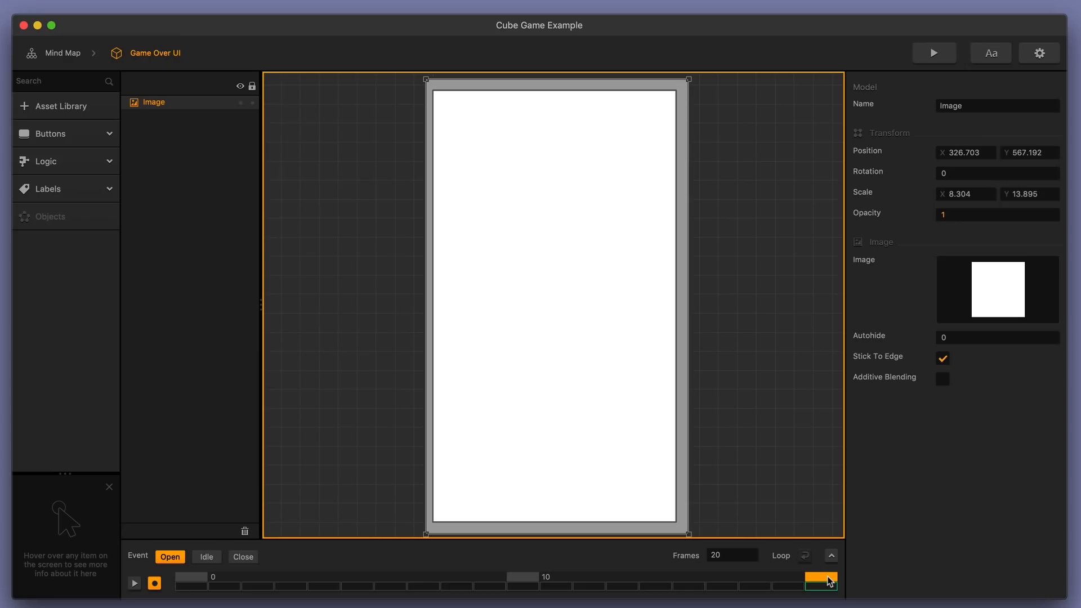
Key the image's opacity at 0 on the first frame of the Open event.
left_click_drag(717, 568, 644, 568)
left_click_drag(760, 580, 727, 579)
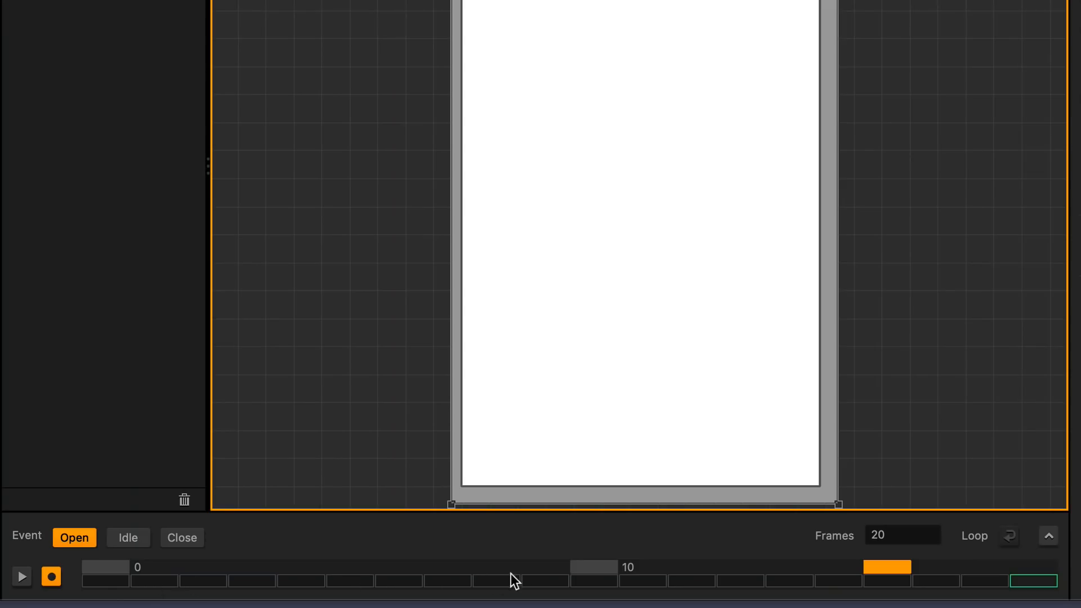
left_click_drag(900, 569, 131, 559)
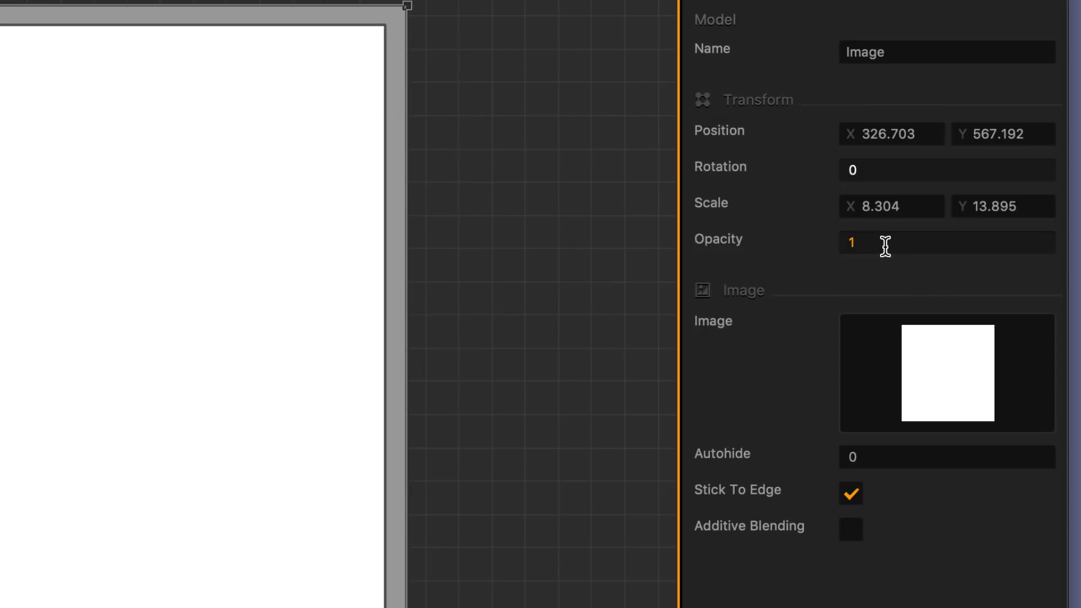
left_click(904, 214)
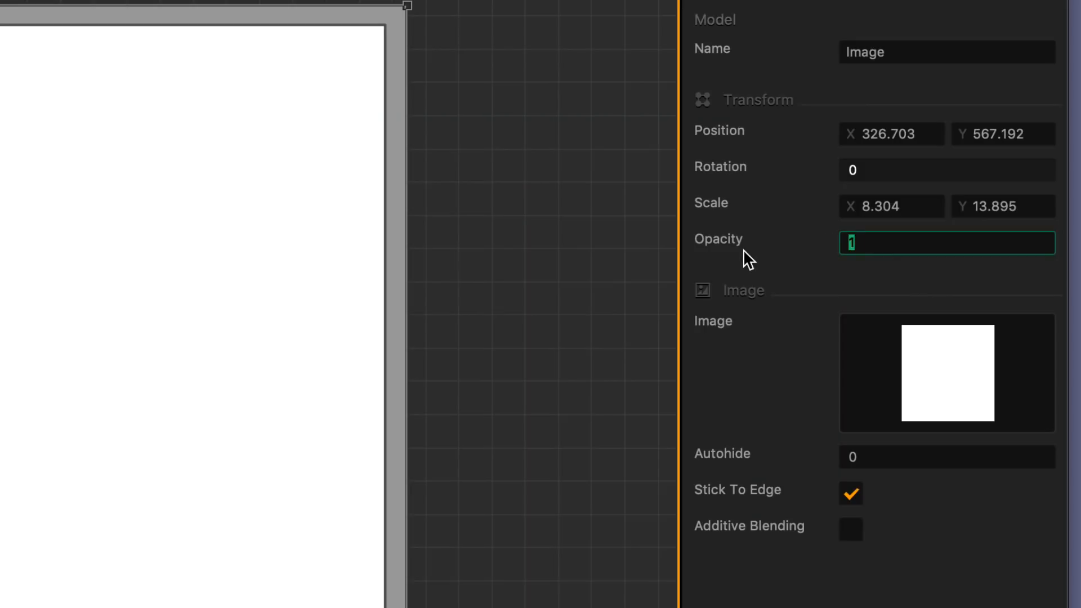
type("0")
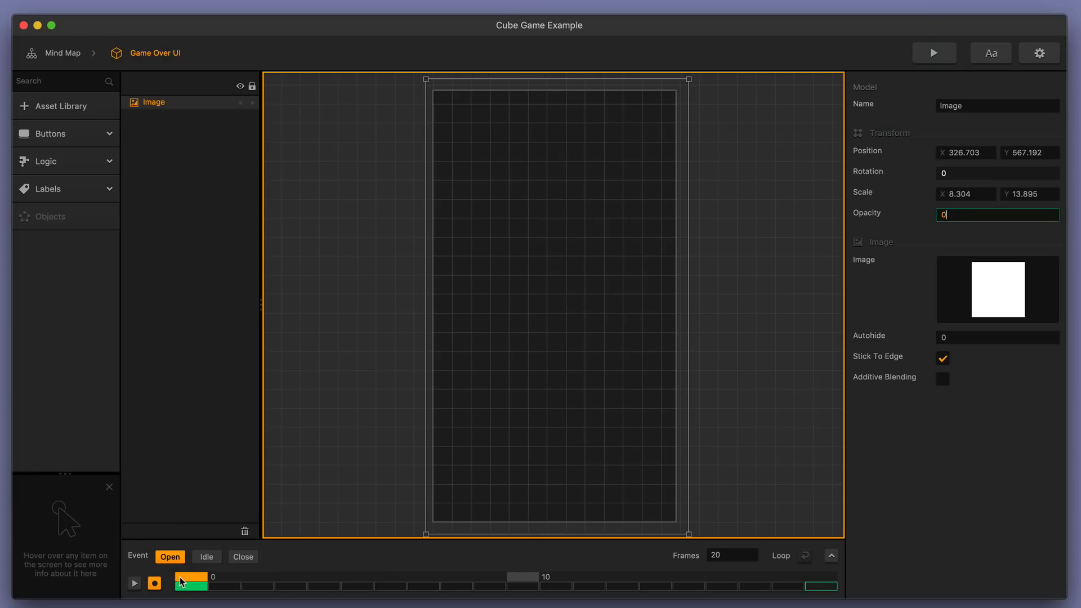
mouse_move(182, 581)
left_mouse_down()
mouse_move(802, 585)
mouse_move(192, 589)
left_mouse_up()
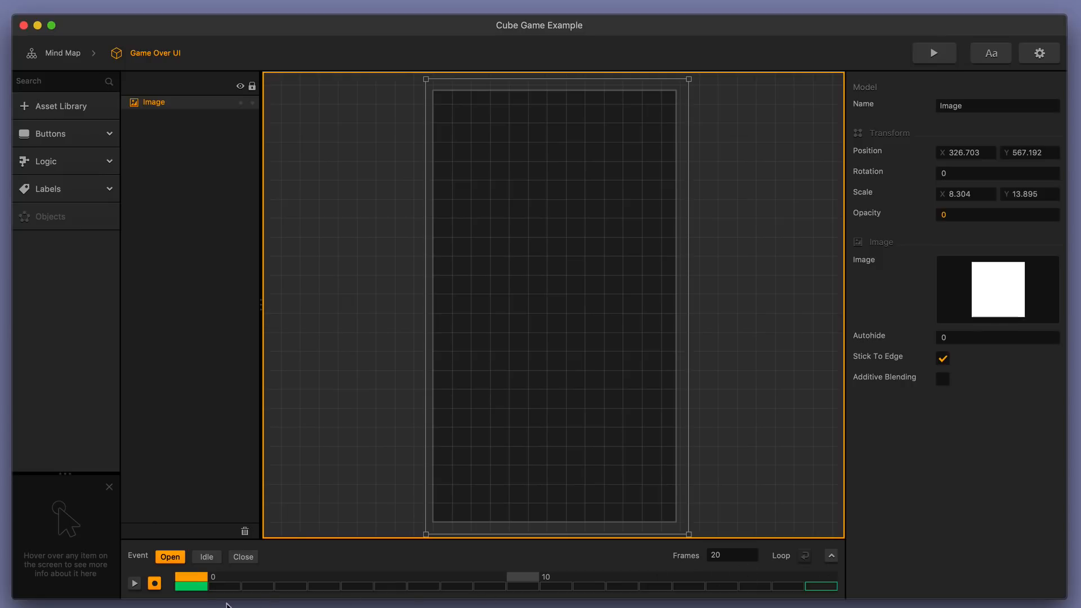
Stop animation recording and play back the image's fade in the Open event.
left_click(151, 585)
left_click(135, 584)
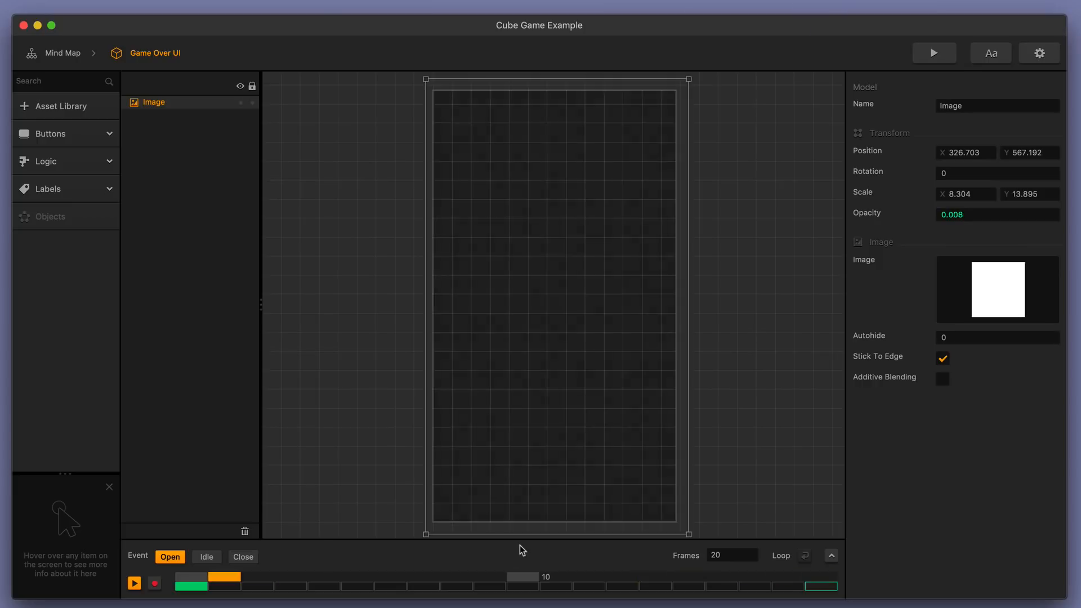
left_click(135, 583)
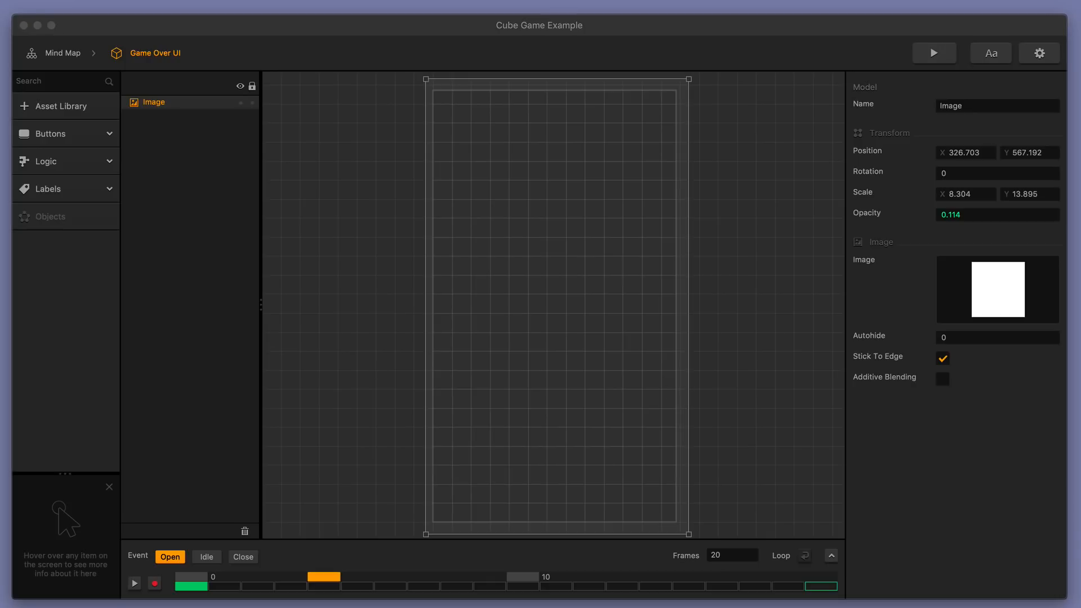
Place a Navigation Button in the middle of the screen and set its function to Restart.
left_click_drag(0, 216, 446, 435)
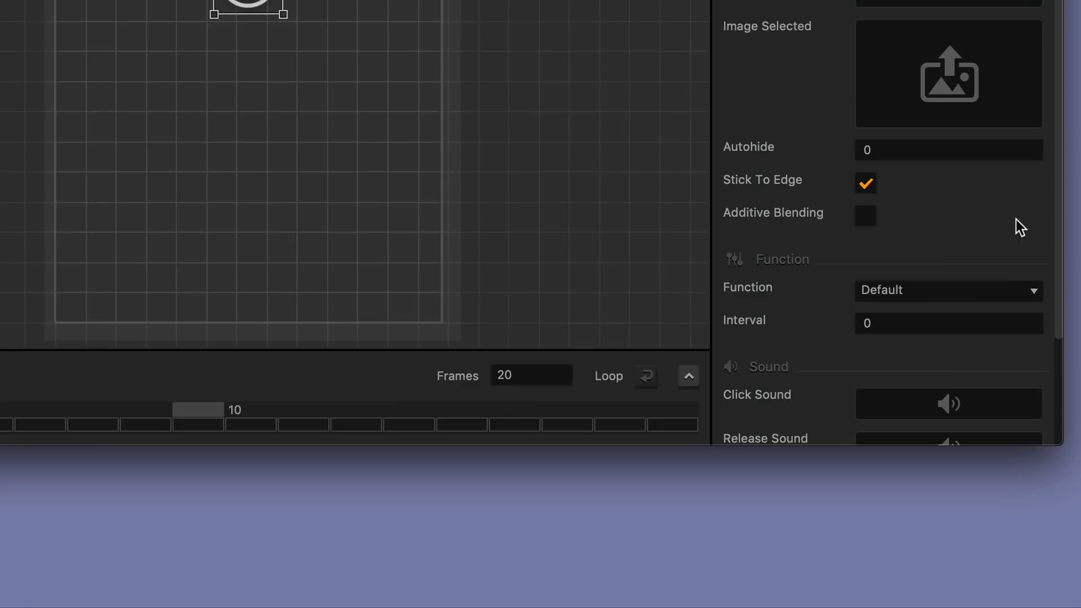
left_click(1008, 501)
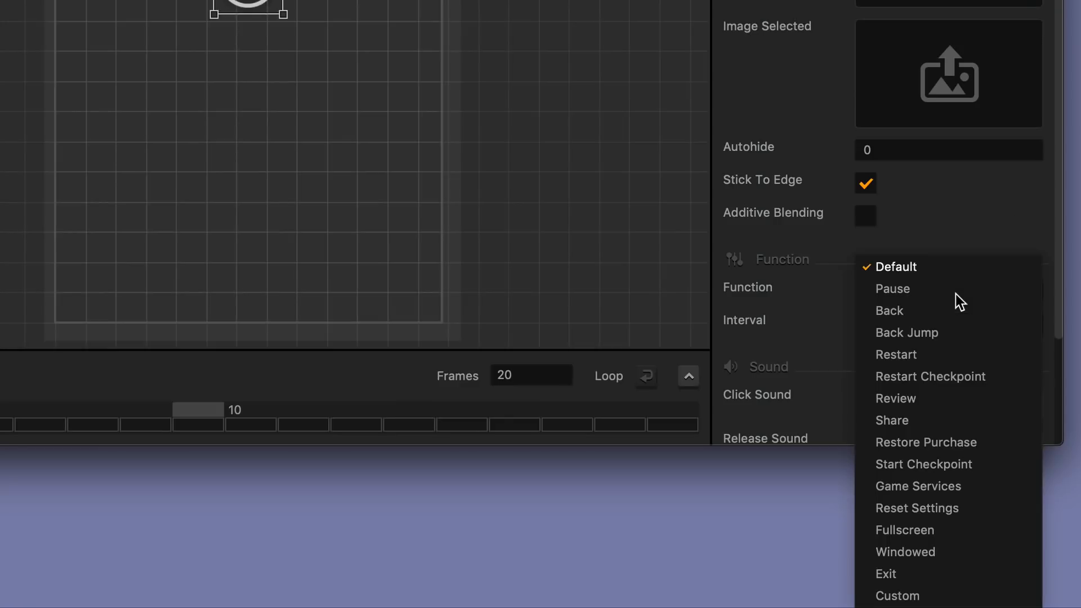
left_click(953, 358)
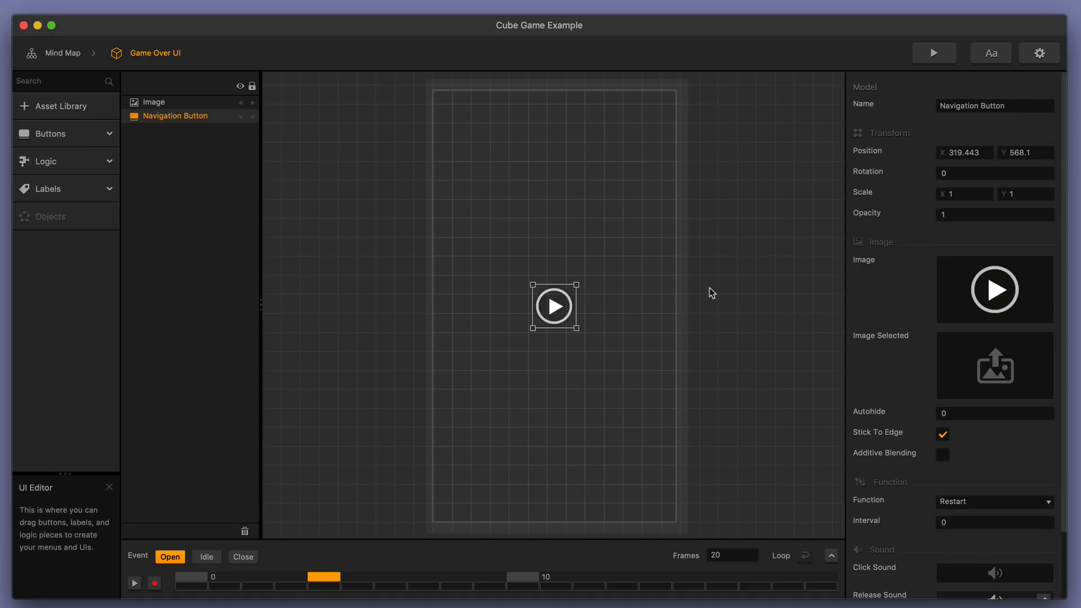
Rename the navigation button as Restart Button.
left_click_drag(854, 180, 816, 178)
type("Restart")
key("Return")
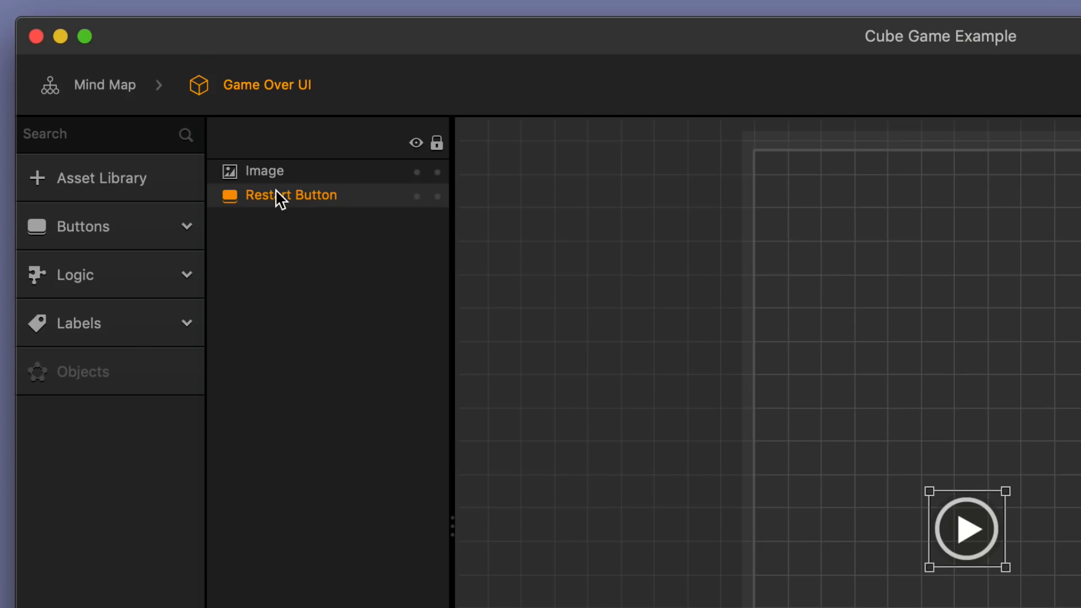
Try the Restart Button above and below the Image in the layer order, checking the last frame, and leave it above the Image.
left_click_drag(278, 191, 282, 162)
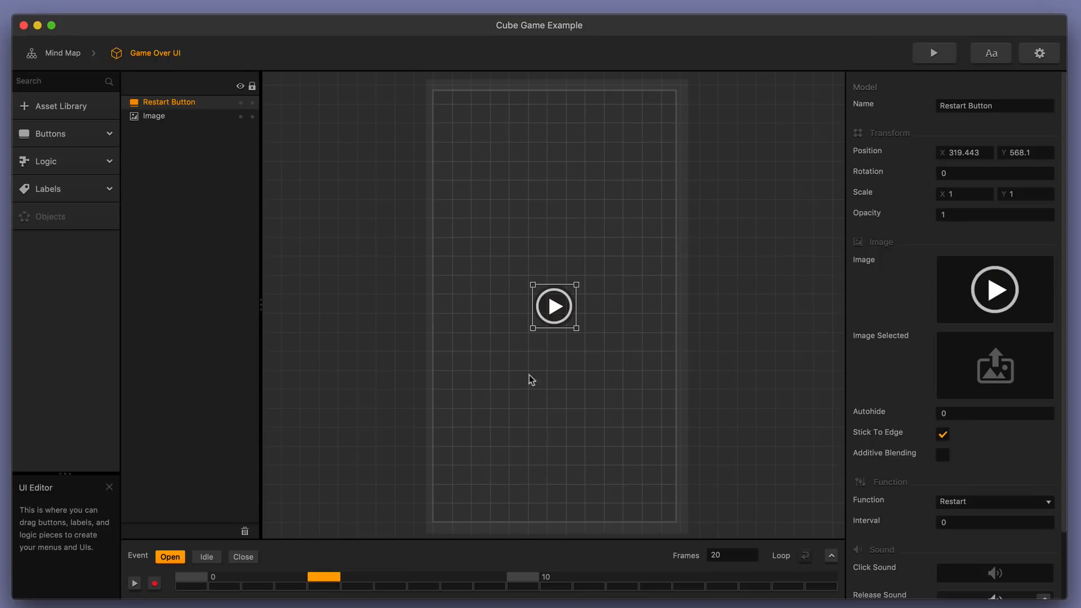
left_click_drag(169, 105, 173, 130)
left_click_drag(294, 580, 819, 584)
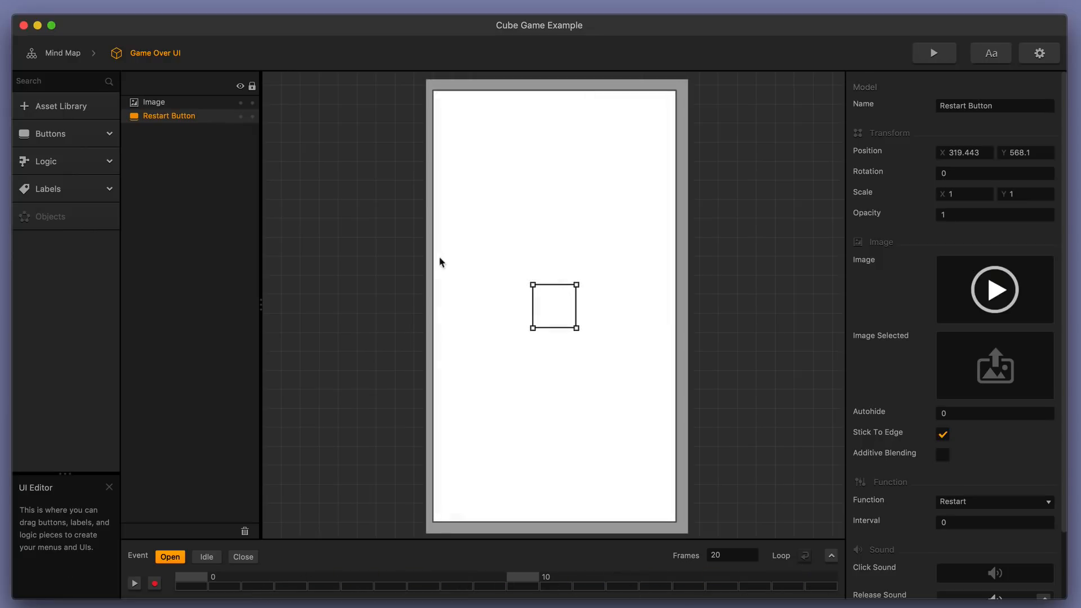
left_click_drag(221, 581, 187, 580)
left_click_drag(167, 115, 166, 100)
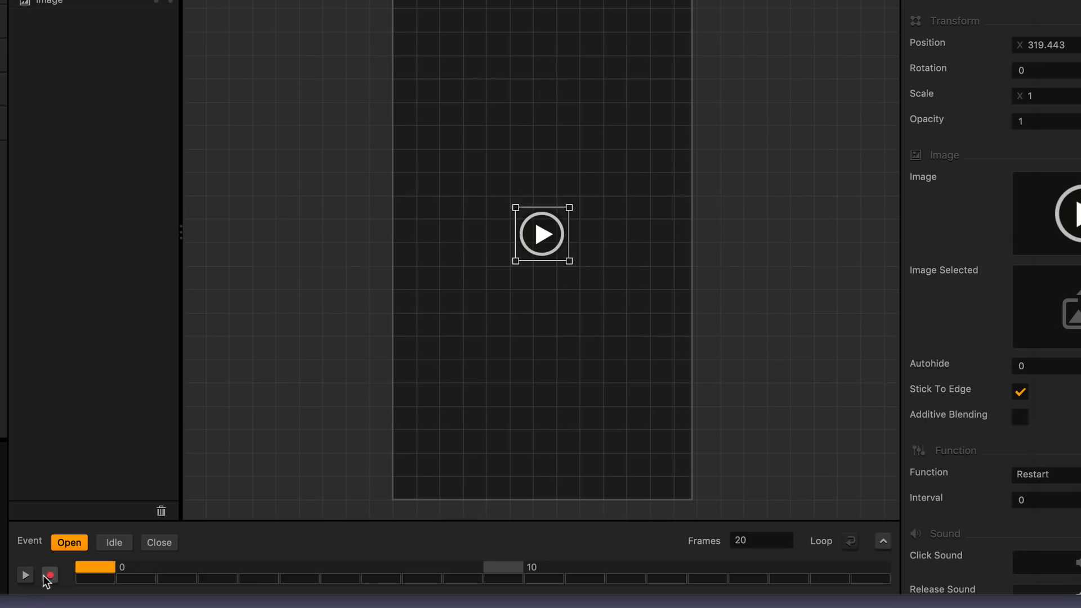
Start animation recording and key the Restart Button's opacity at 1 on the last frame of the Open event.
left_click(48, 576)
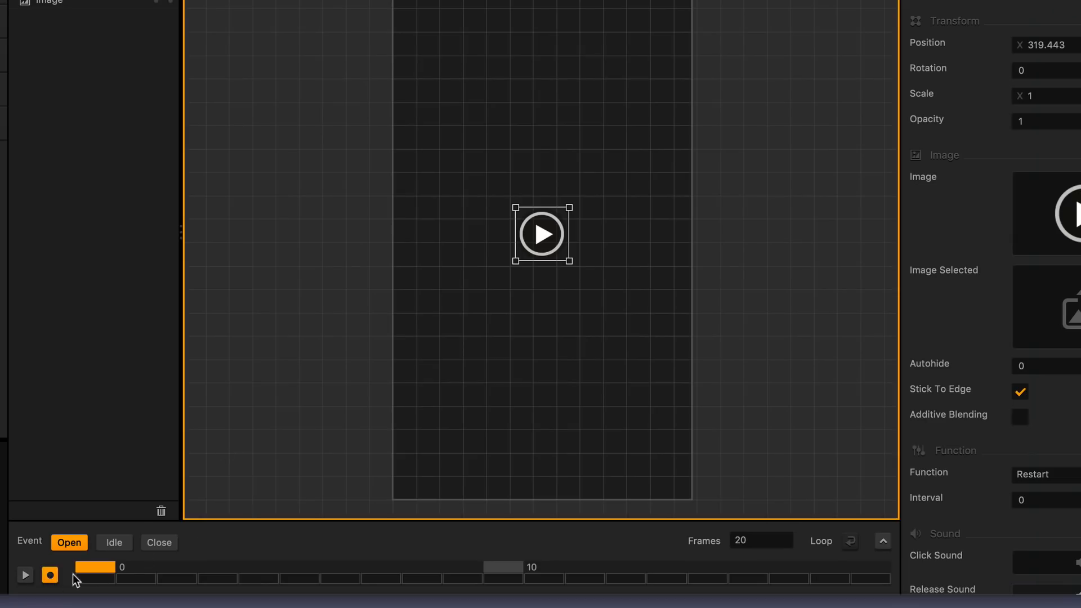
mouse_move(113, 570)
left_mouse_down()
mouse_move(888, 573)
mouse_move(879, 568)
left_mouse_up()
left_click(1052, 122)
key("Return")
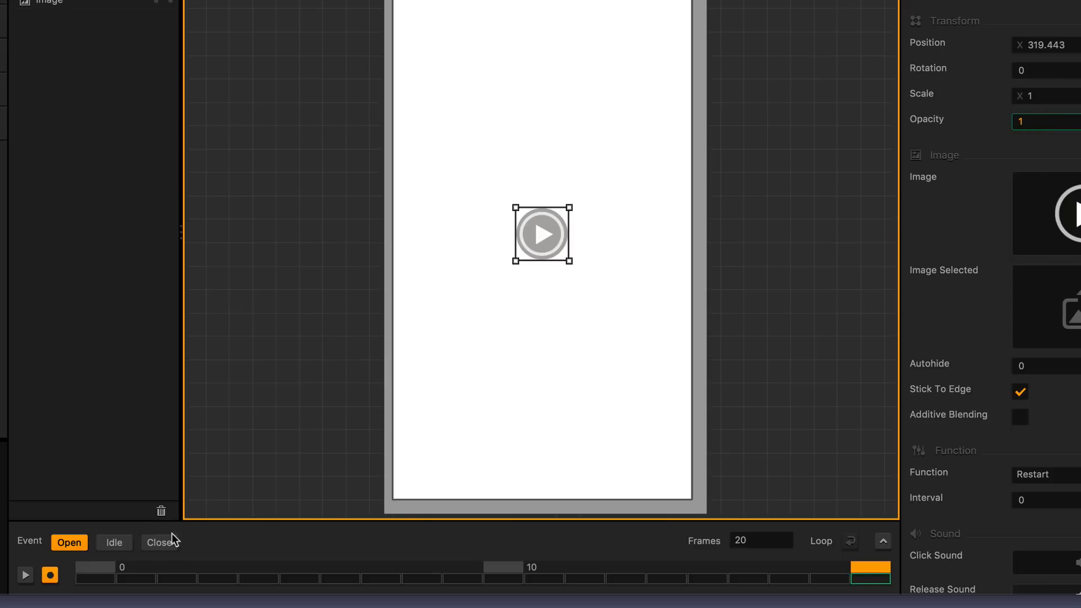
Key the Restart Button's opacity at 0 on the first frame of the Open event.
left_click(107, 570)
left_click(1036, 121)
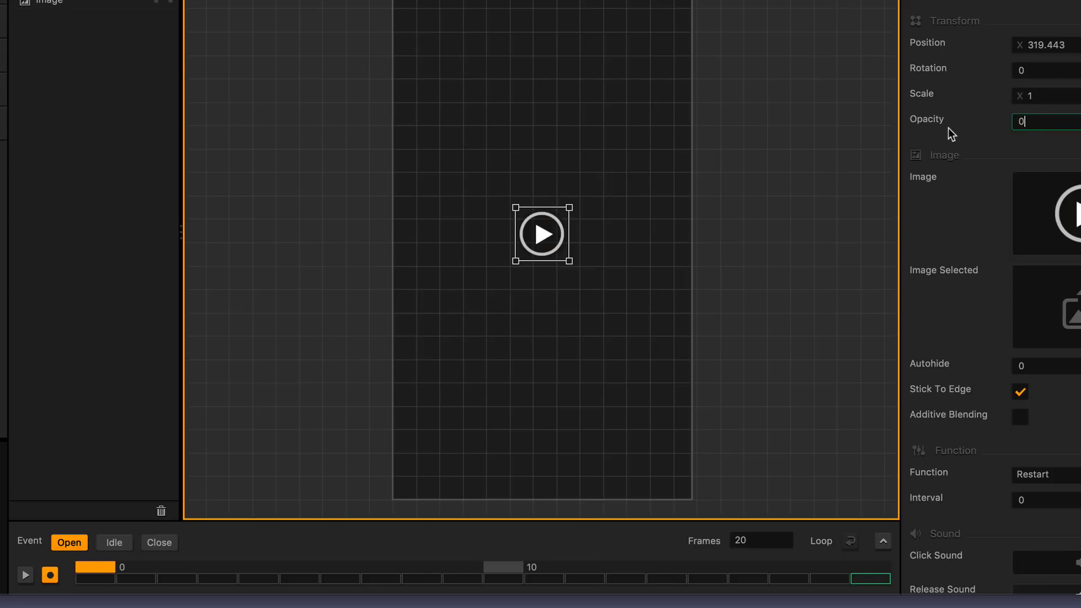
type("0")
key("Return")
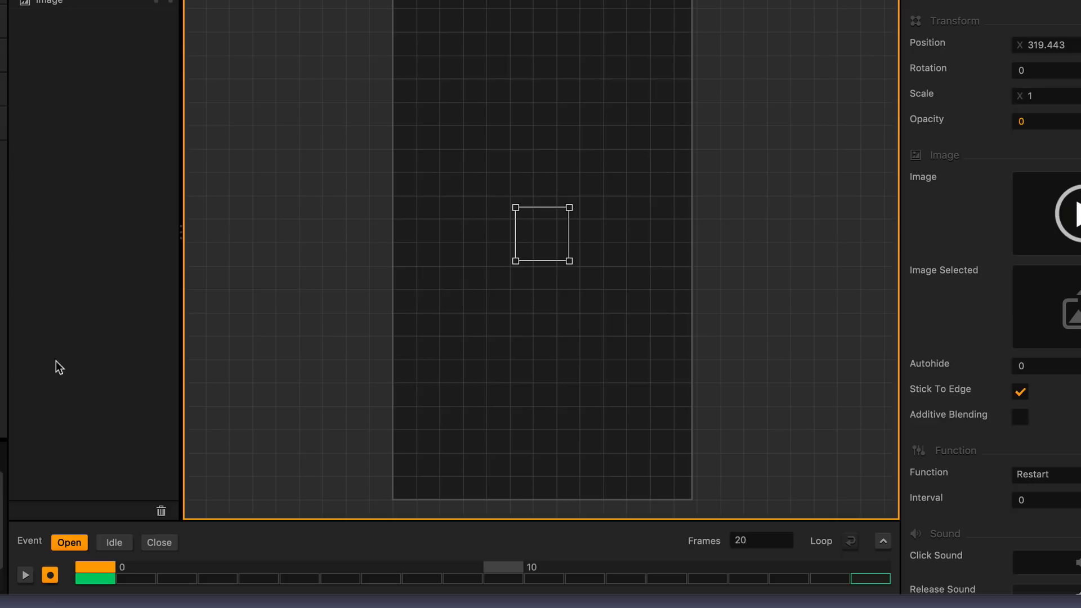
Stop recording and play back the Open event with the Restart Button and image fading in together.
left_click(49, 575)
left_click(24, 574)
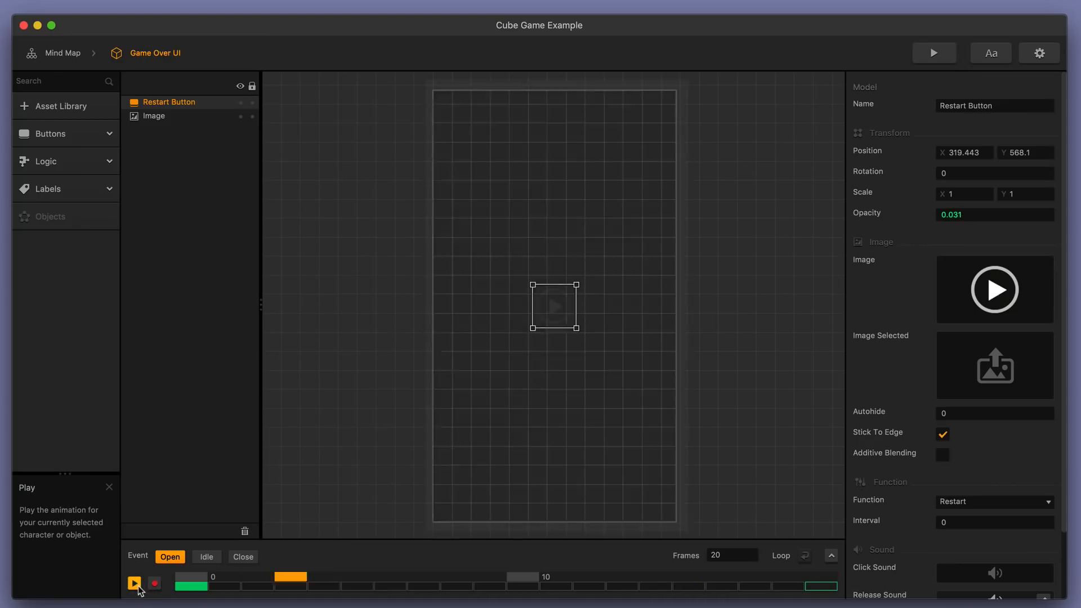
left_click(137, 584)
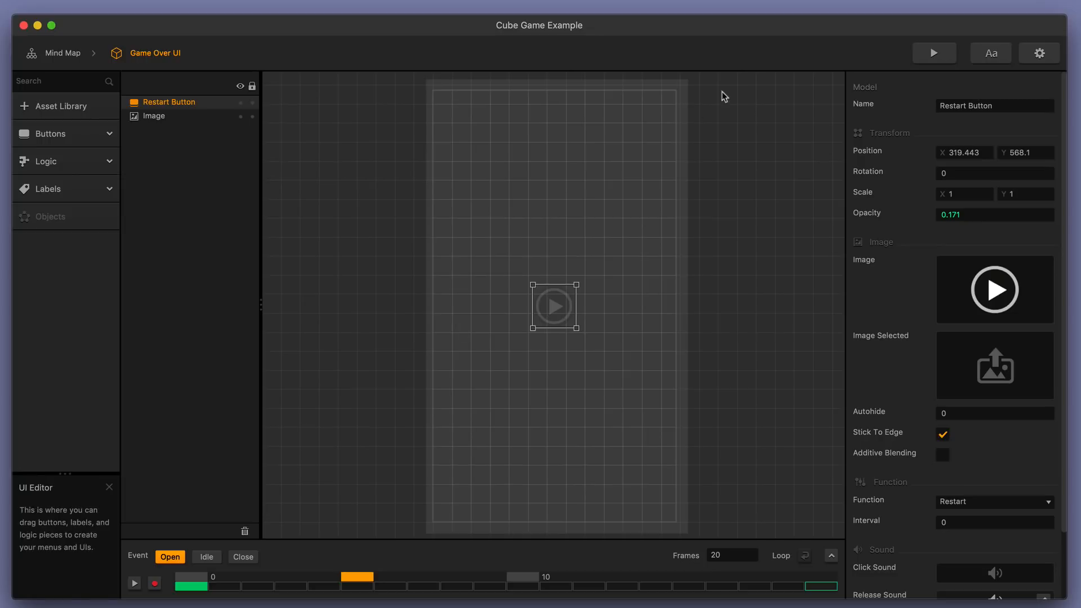
Preview the game, restart it from the game over screen with the restart button, and close the preview.
left_click(933, 52)
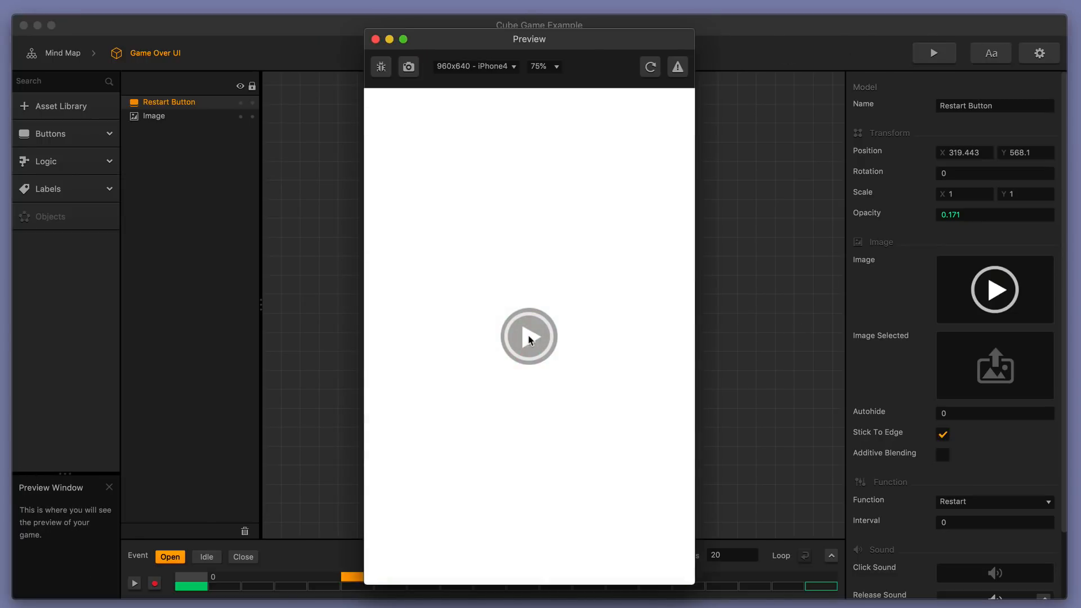
left_click(528, 337)
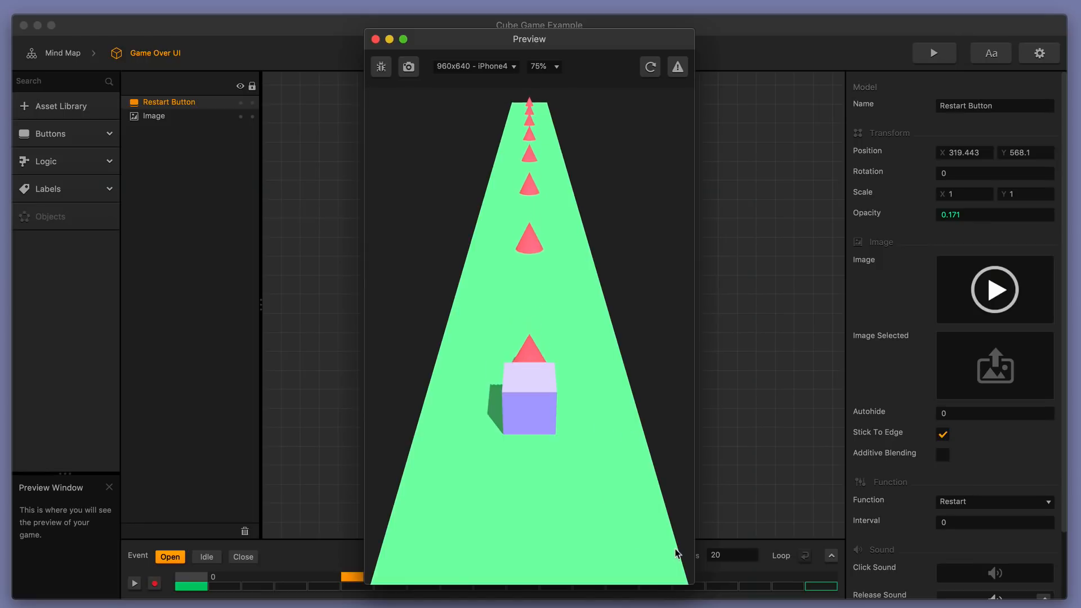
left_click(375, 39)
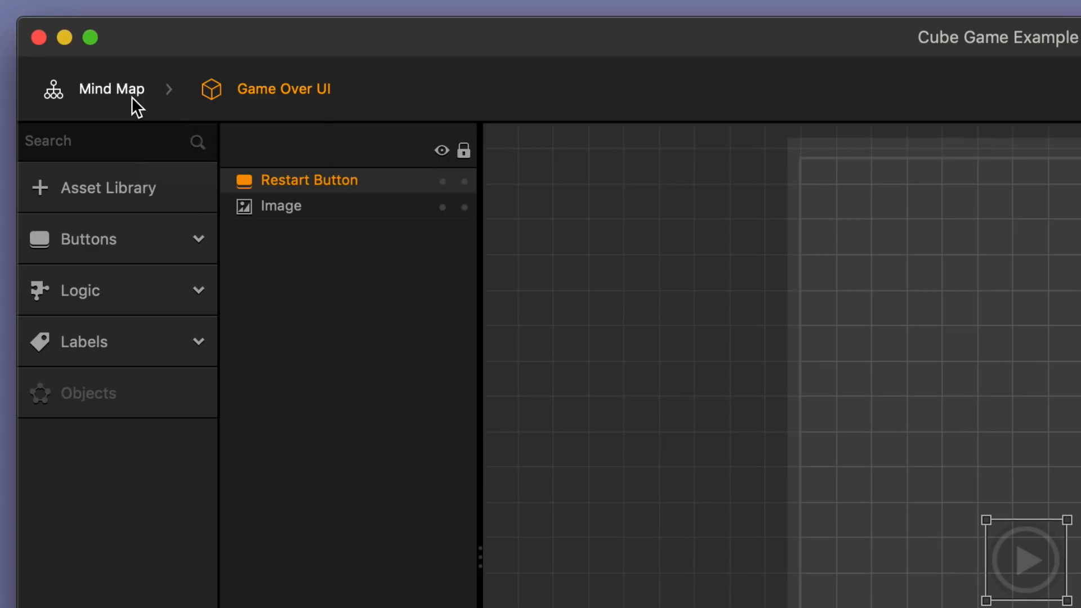
Return to the Mind Map, open the 3D World and open the Actor character's node map.
left_click(72, 57)
left_click(489, 347)
double_click(488, 346)
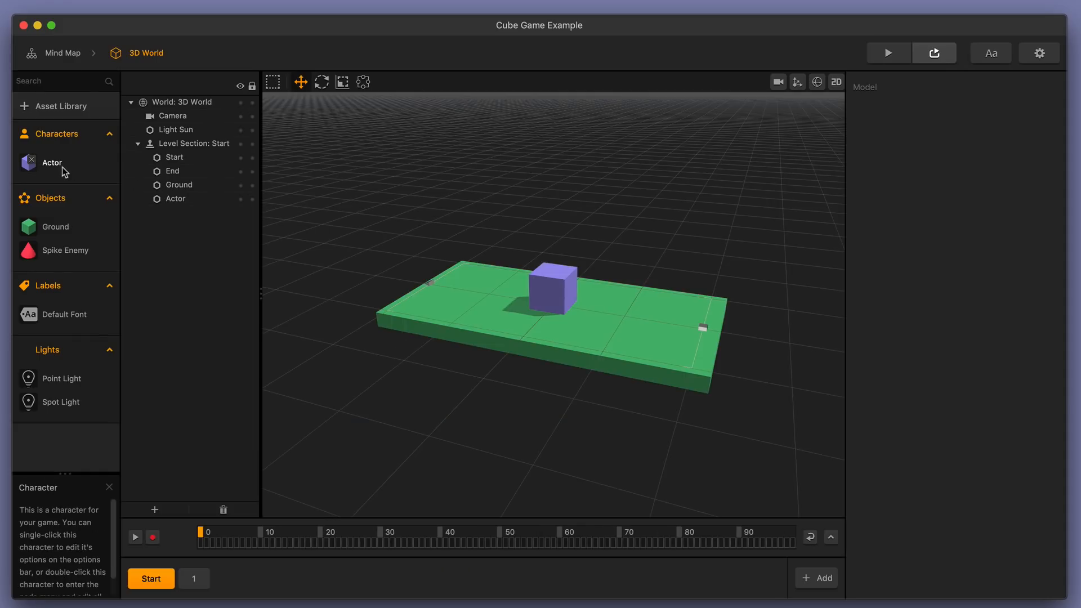
double_click(61, 166)
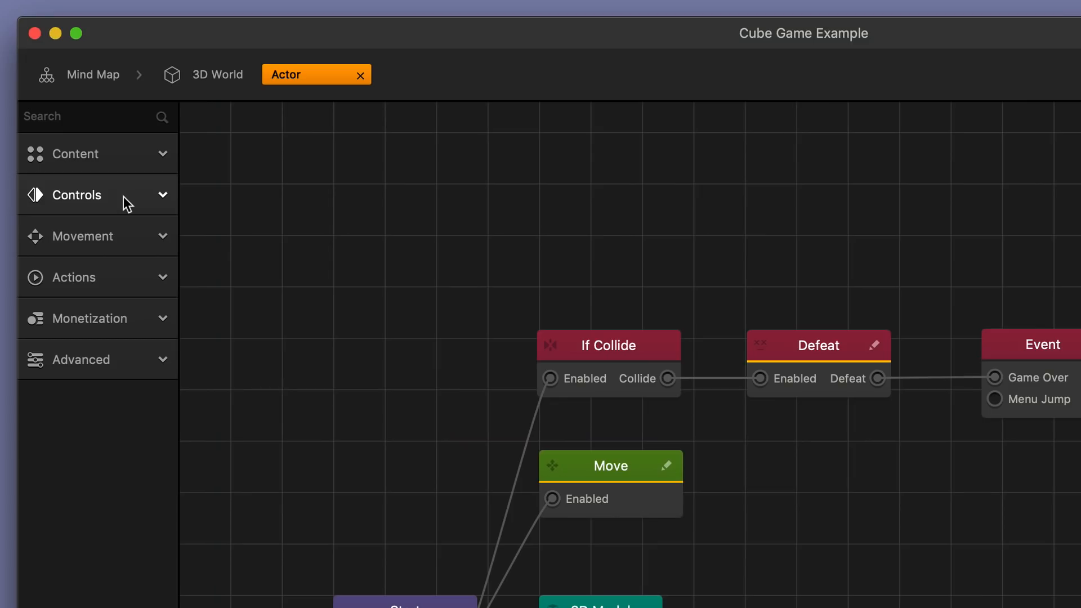
Add a Touch node above the If Collide node and connect the Start node's Created output to its Enabled input.
left_click(123, 197)
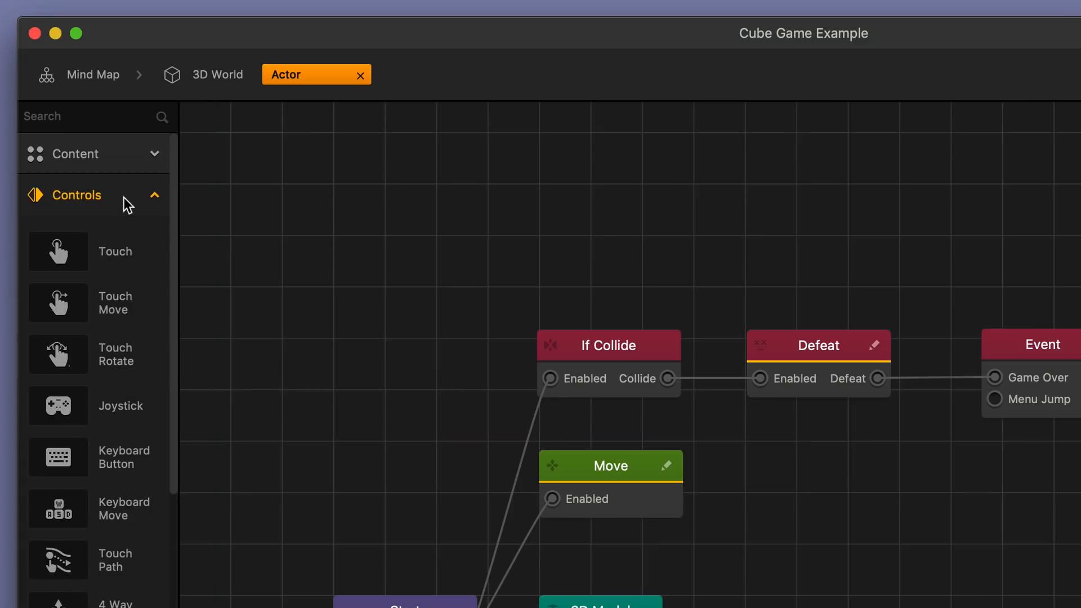
left_click_drag(121, 252, 484, 237)
left_click_drag(555, 235, 601, 198)
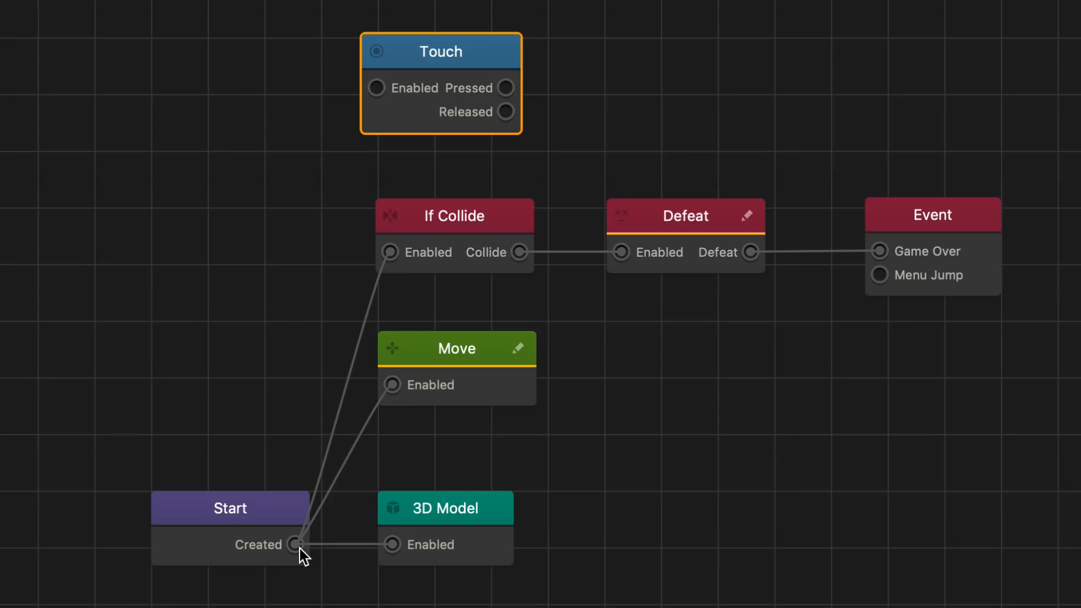
left_click_drag(296, 545, 376, 88)
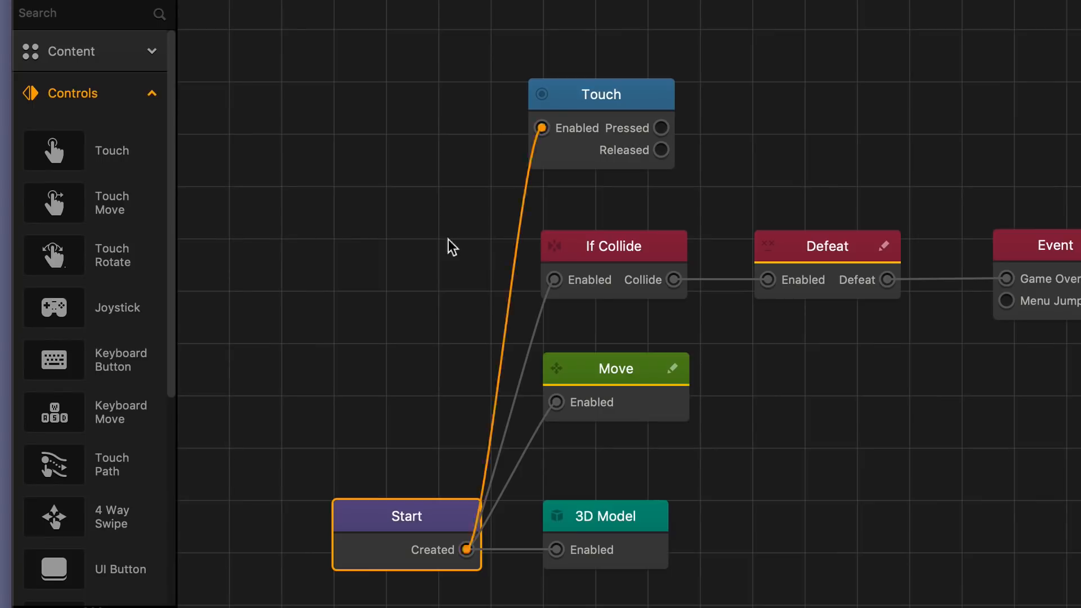
Add a Jump movement node beside the Touch node.
left_click(120, 94)
left_click(122, 130)
left_click_drag(108, 210, 818, 114)
left_click_drag(889, 128, 842, 93)
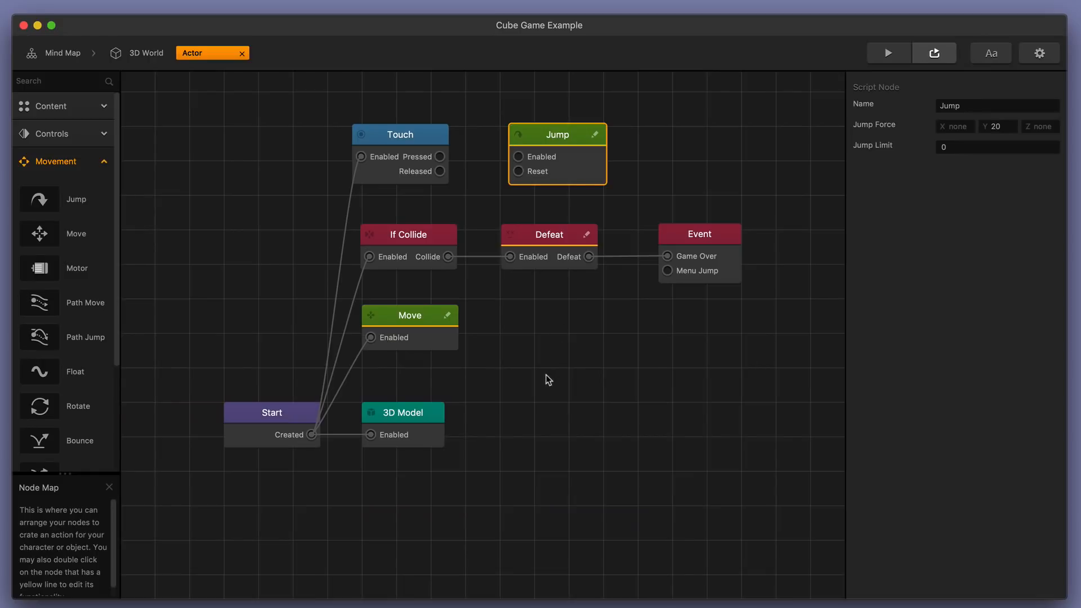
Move the Touch and Jump nodes side by side below the 3D Model node and connect Touch's Pressed output to Jump's Enabled input.
left_click_drag(403, 132, 406, 472)
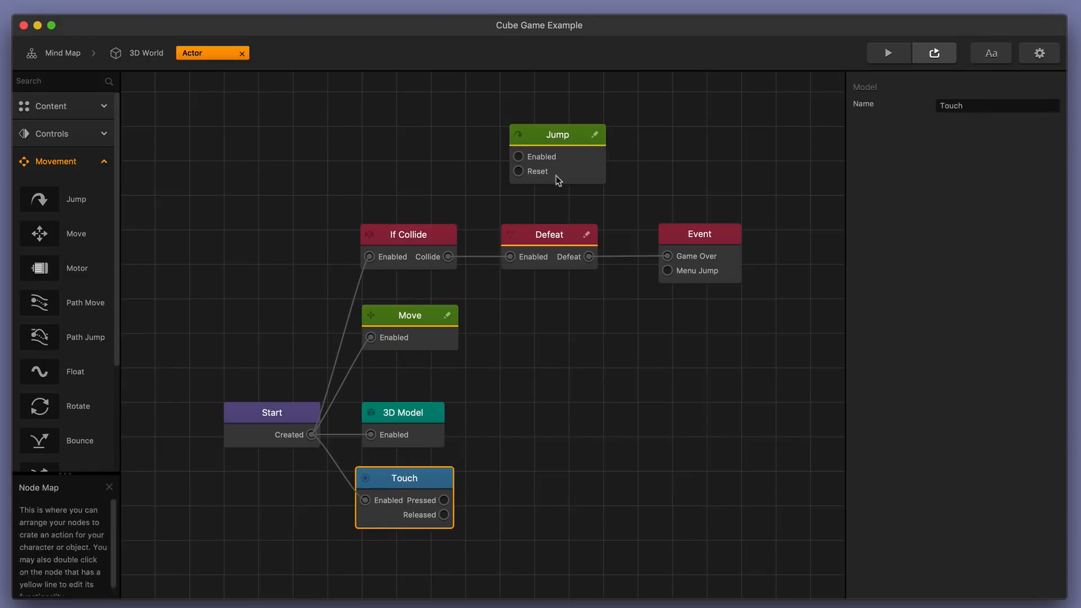
left_click_drag(575, 138, 550, 487)
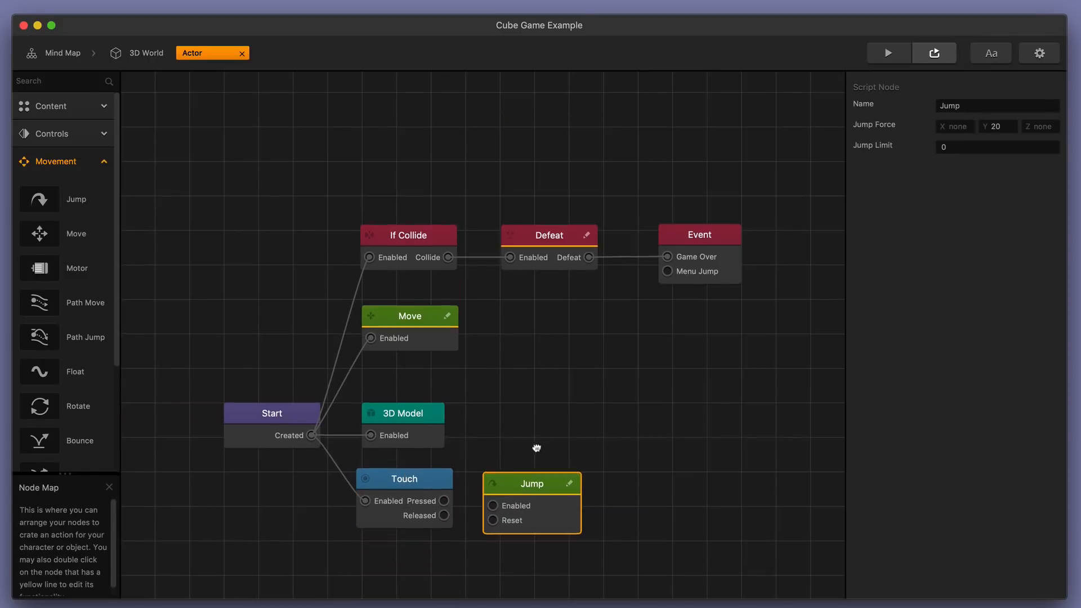
scroll(536, 444, "down", 5)
left_click_drag(495, 290, 522, 285)
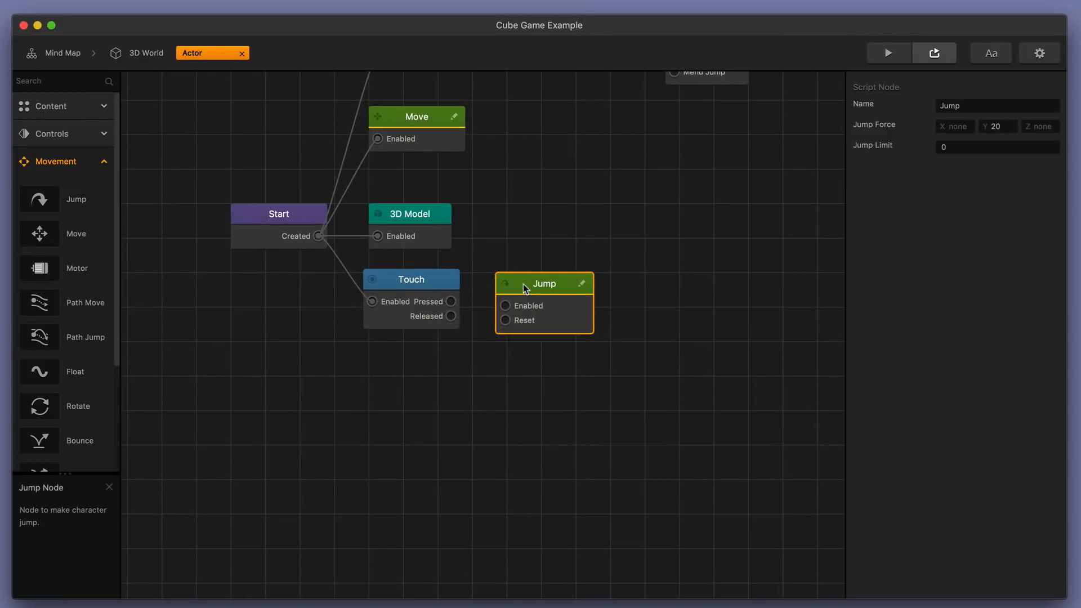
scroll(508, 497, "up", 3)
scroll(508, 497, "up", 1)
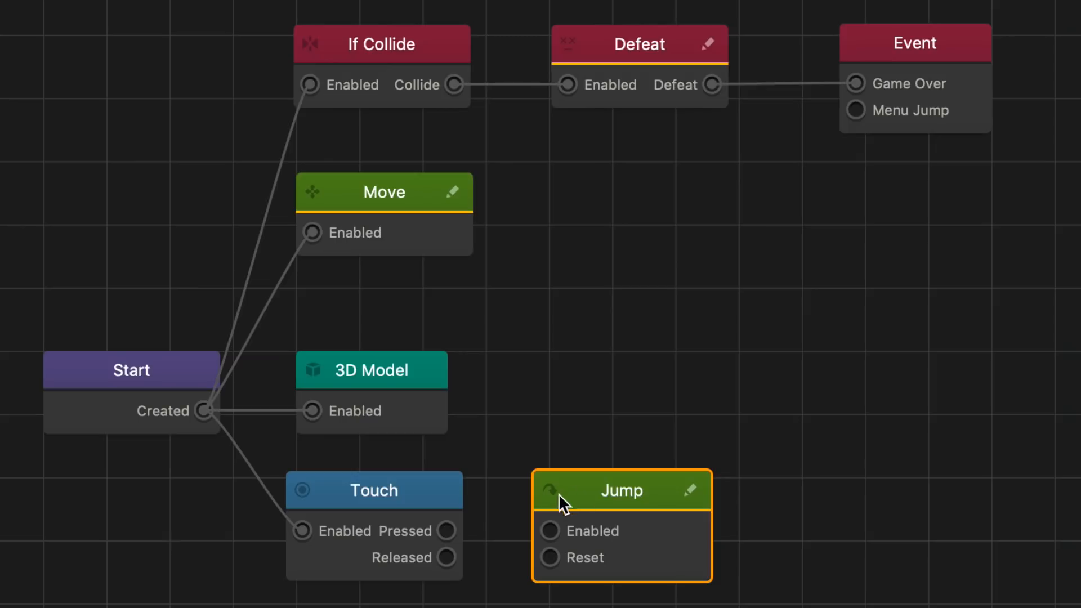
left_click(443, 434)
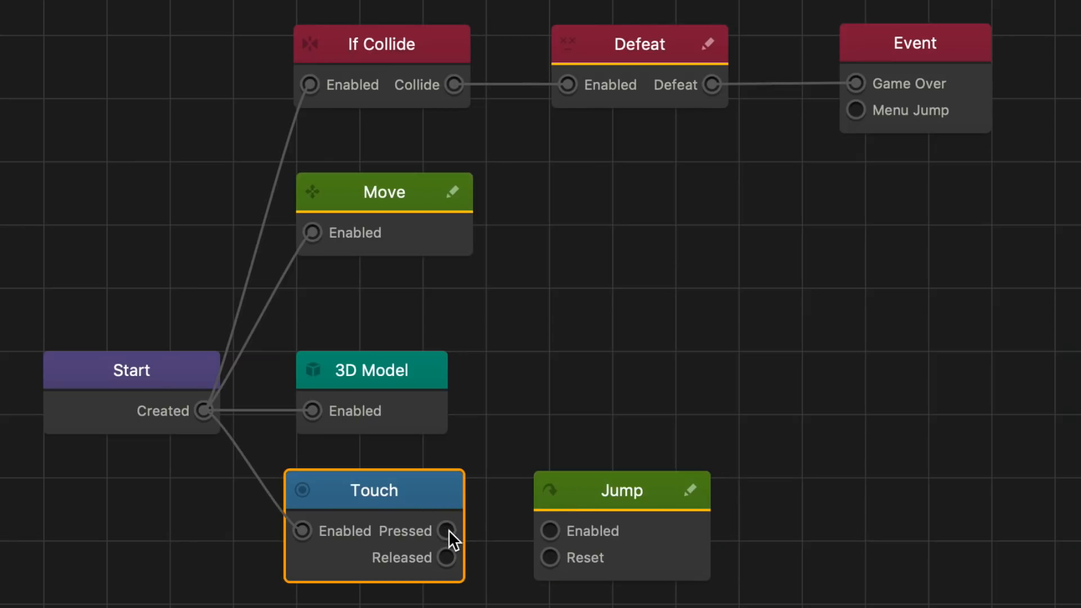
left_click_drag(519, 558, 566, 530)
Set the Jump node's Y jump force to 10 and its jump limit to 2.
left_click(630, 526)
left_click(1003, 128)
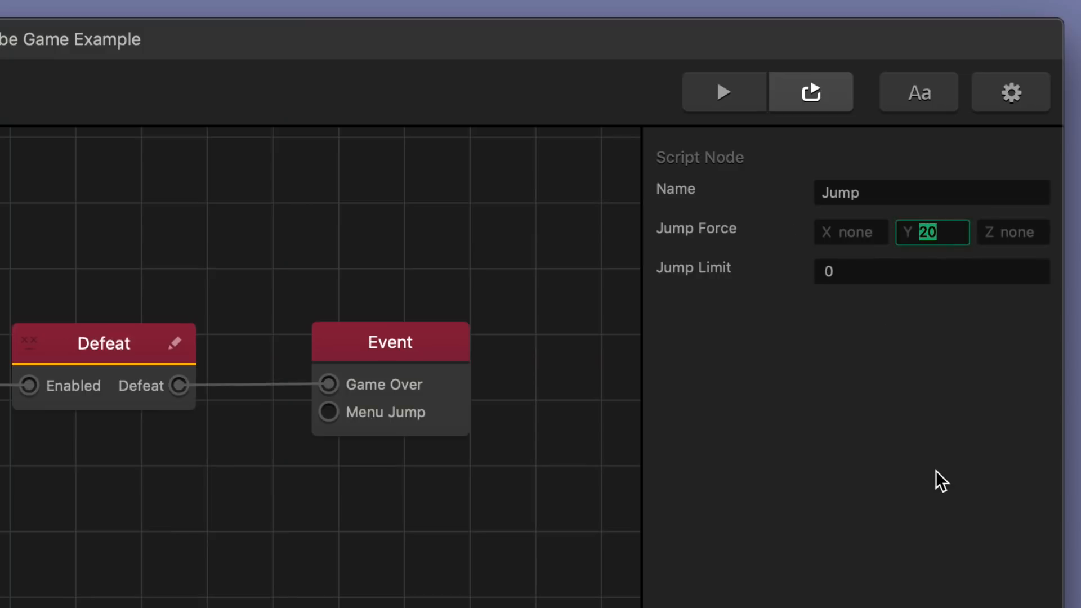
type("10")
key("Return")
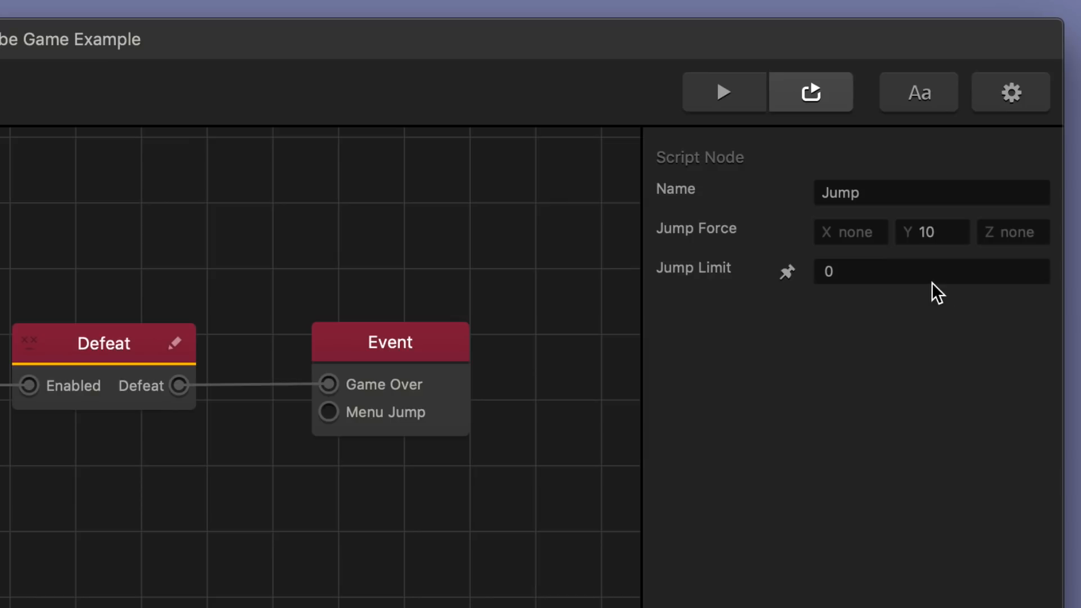
left_click(888, 275)
left_click_drag(888, 275, 805, 275)
type("2")
left_click(870, 397)
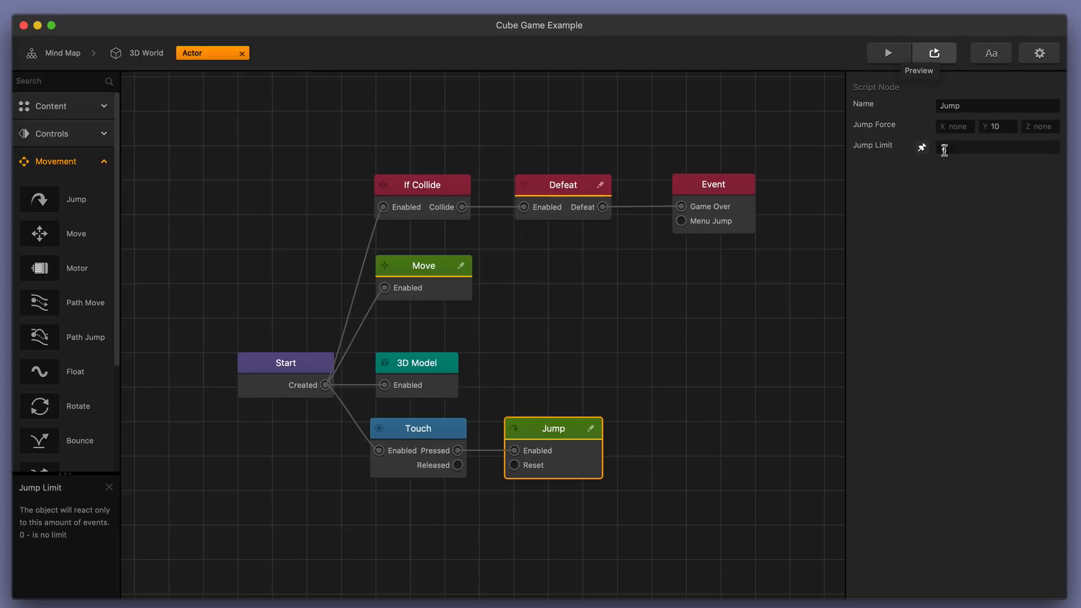
Preview the game, close the preview and save the project.
left_click(890, 54)
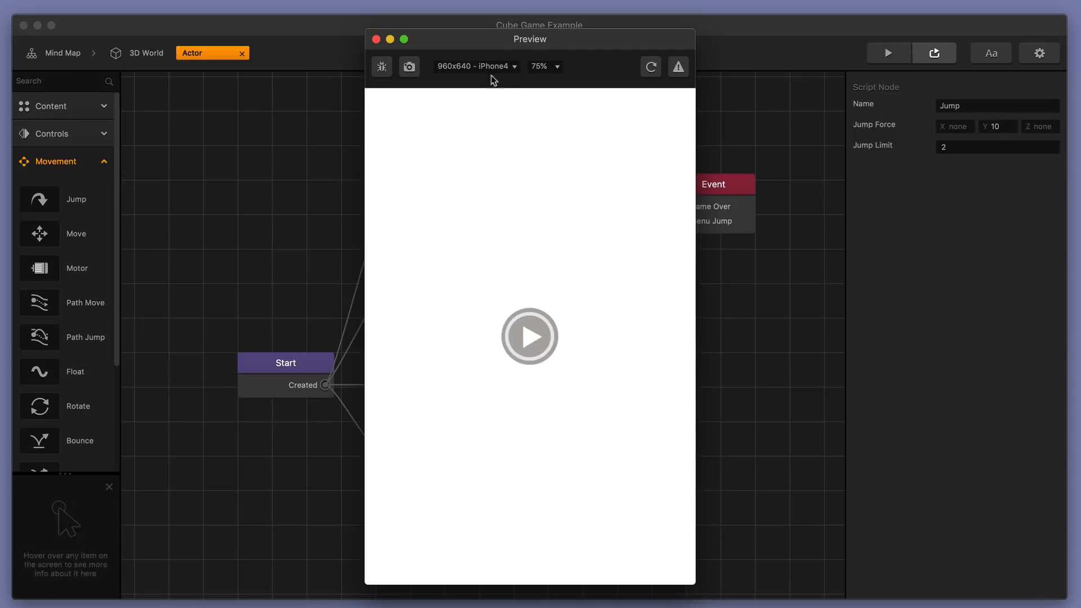
left_click(376, 39)
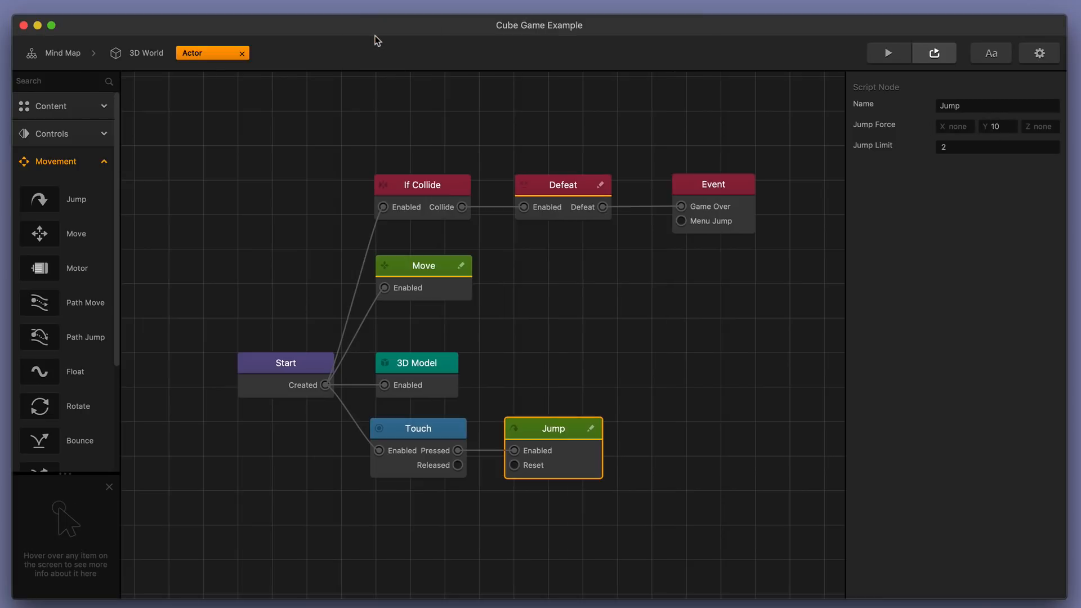
key("super+s")
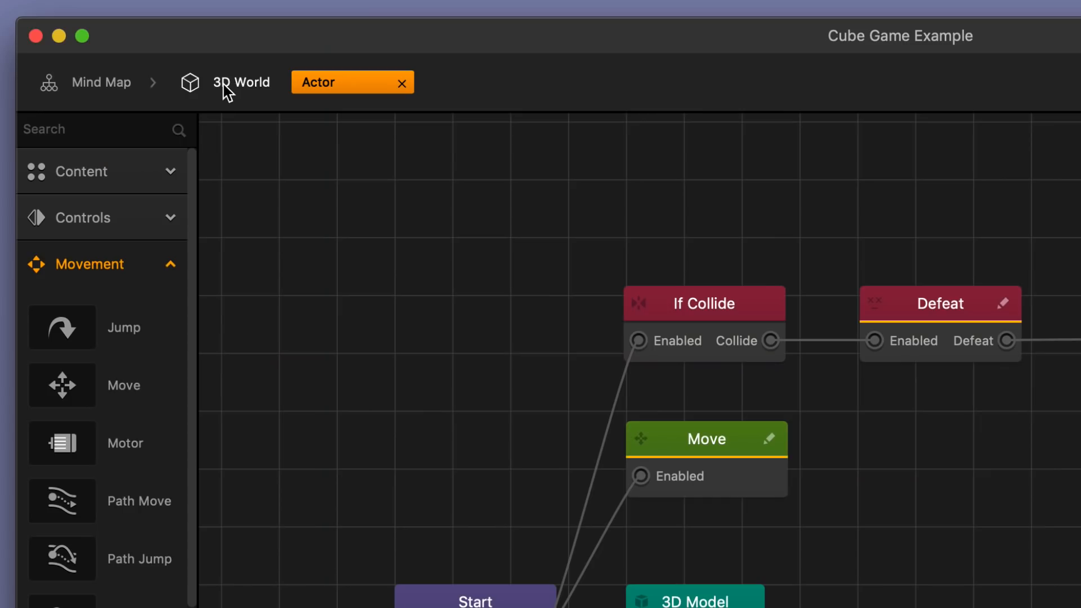
Return to the Mind Map and set the 3D World's Y gravity to -20.
left_click(226, 85)
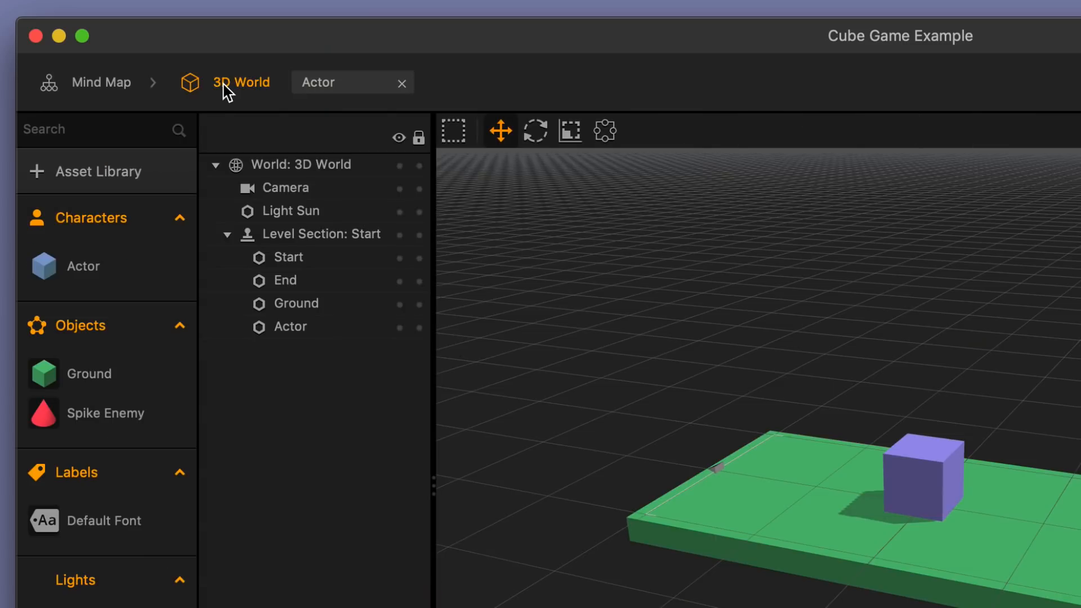
left_click(112, 83)
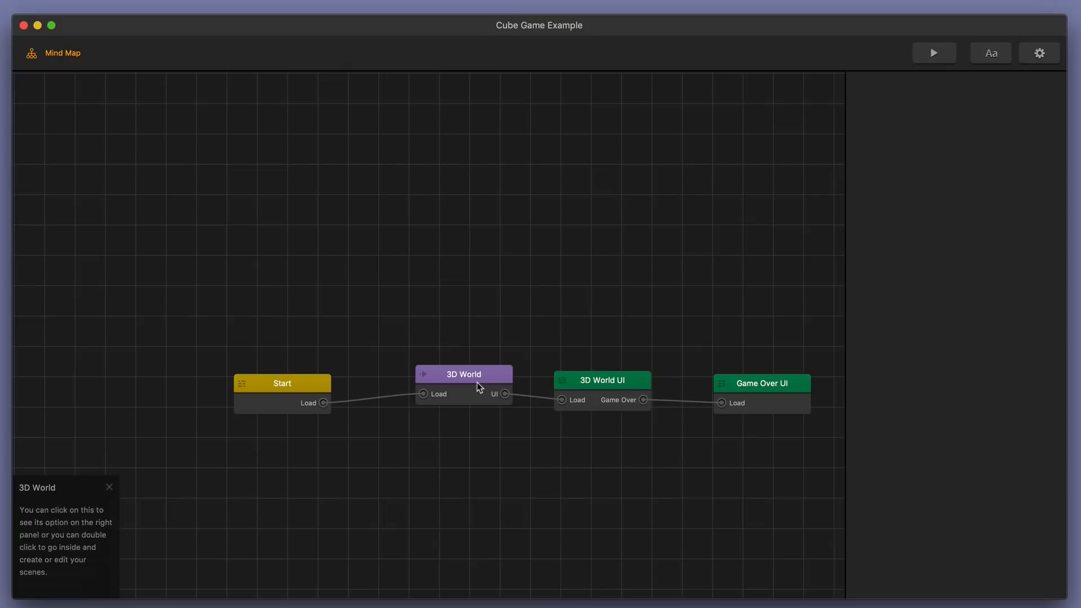
left_click(477, 383)
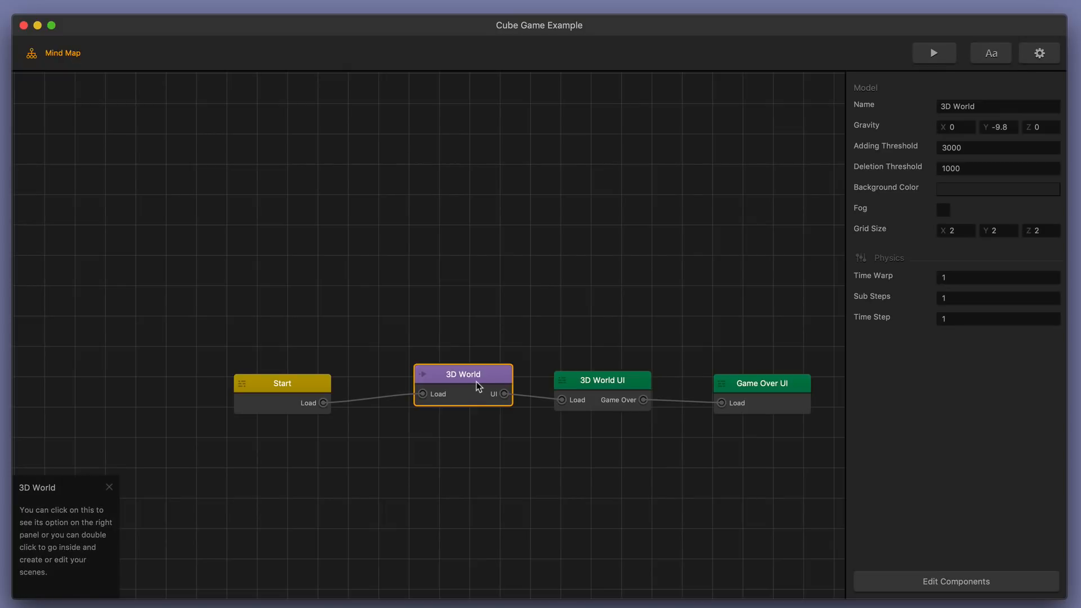
left_click(1015, 127)
type("-20")
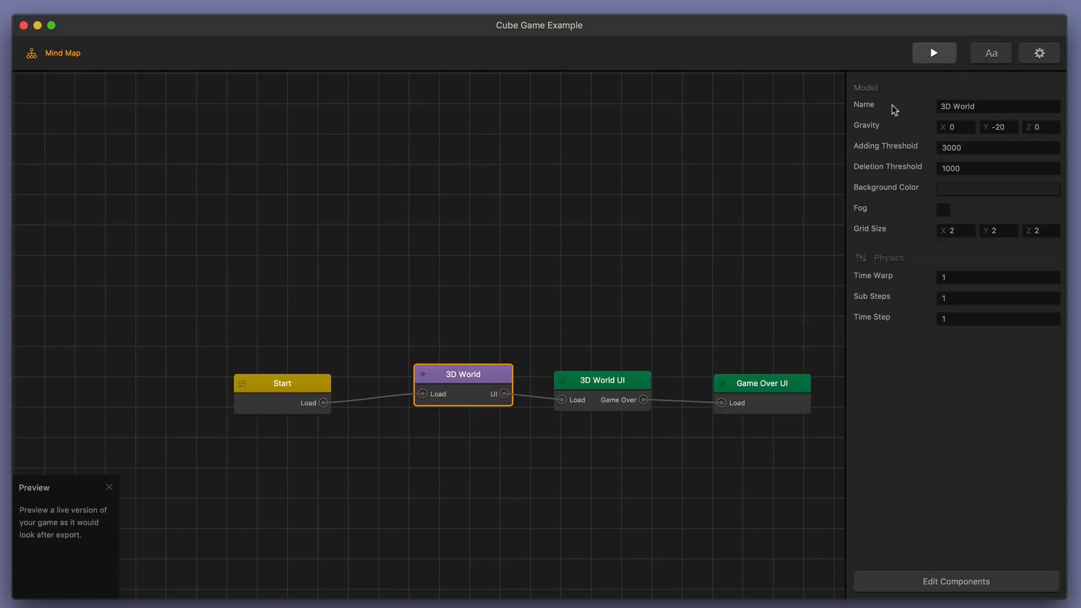
Preview the game to test the cube's jumps over the spikes under the changed gravity, and close the preview.
left_click(934, 53)
left_click(573, 429)
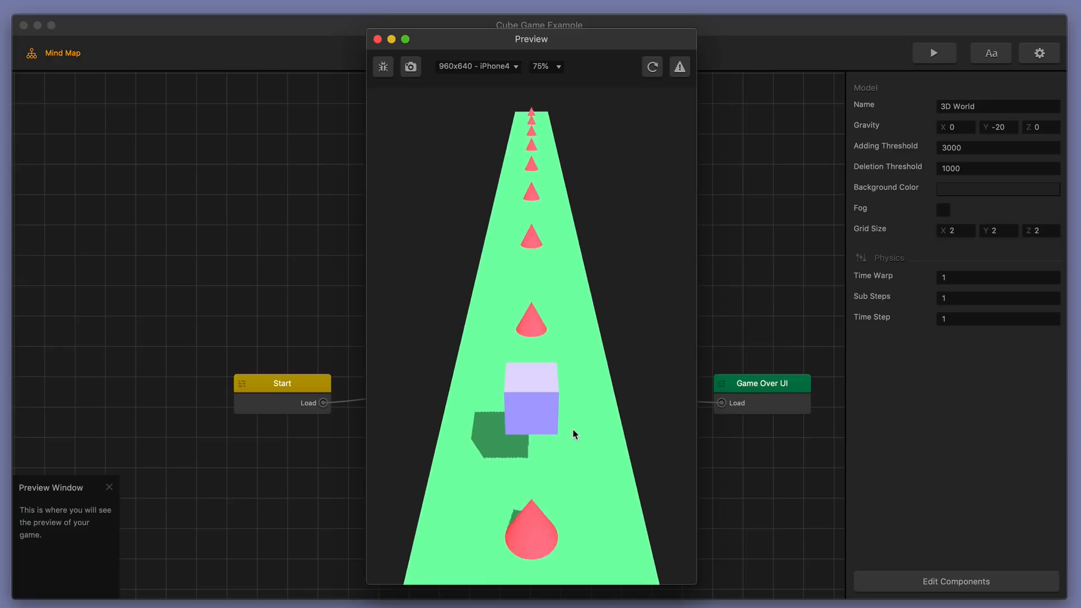
left_click(573, 429)
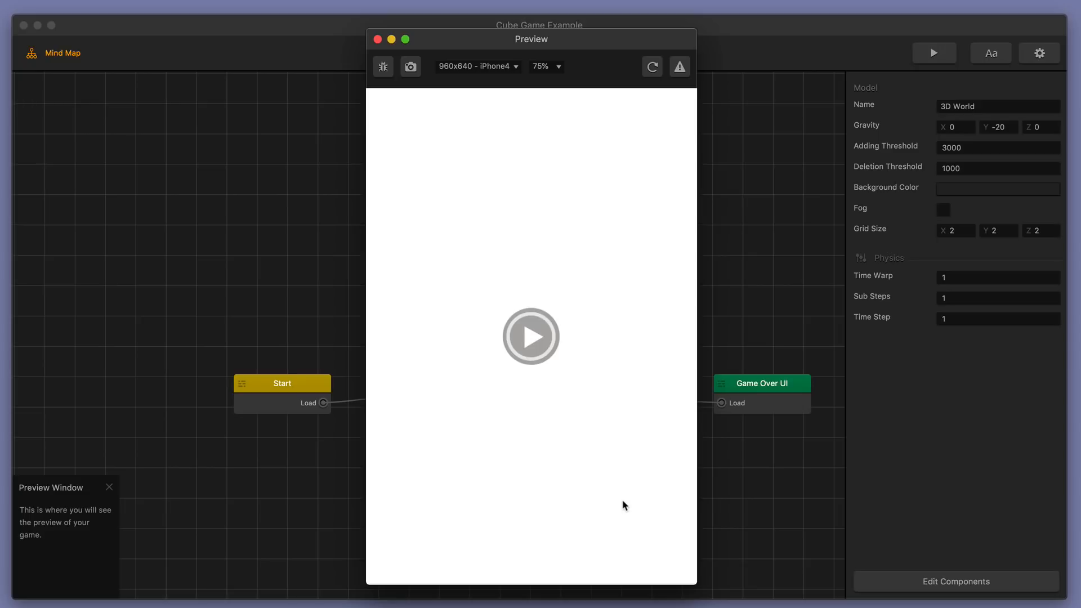
left_click(378, 39)
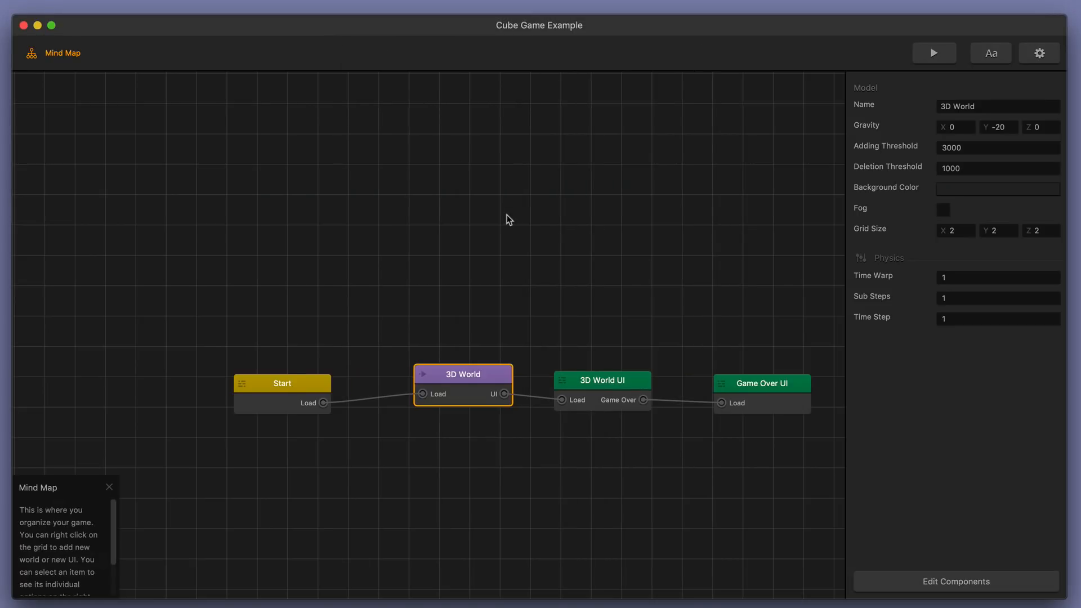
In the Actor's node map, add an If Collide node below Touch and connect Start's Created output to its Enabled input.
double_click(461, 378)
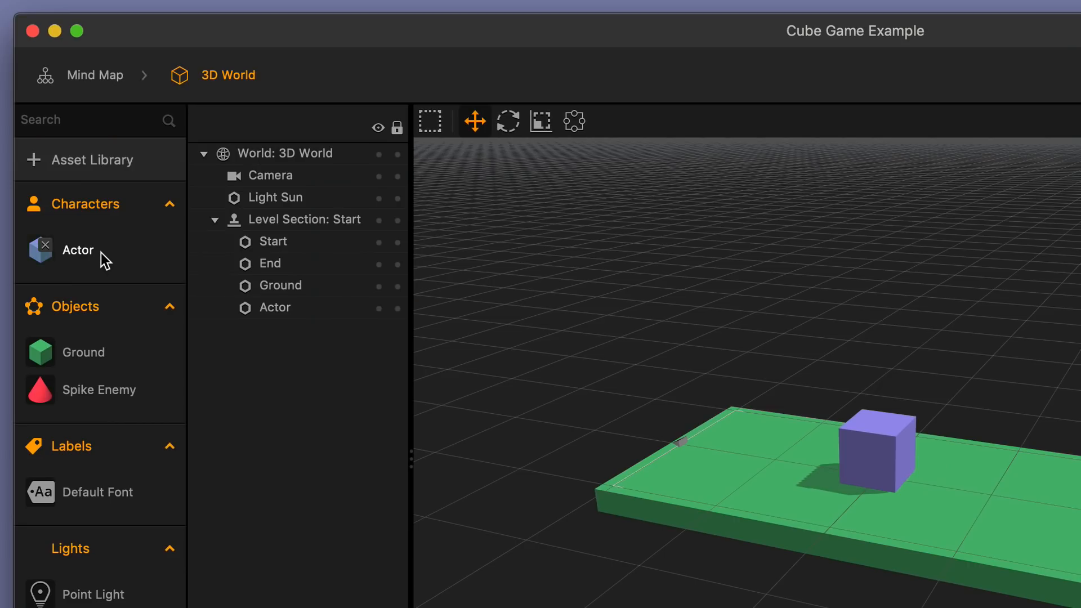
double_click(67, 164)
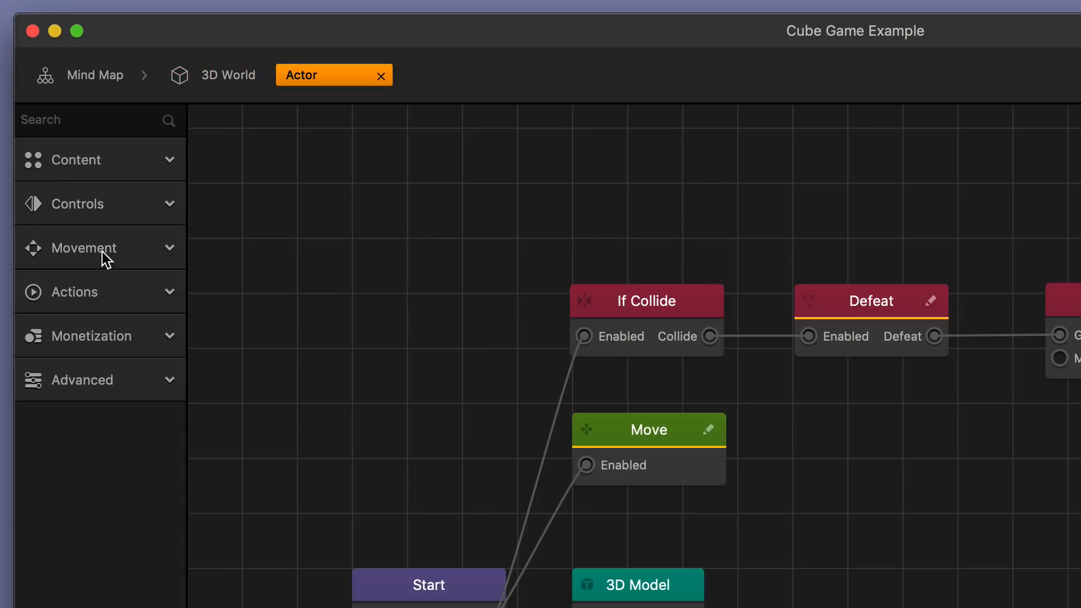
left_click(129, 289)
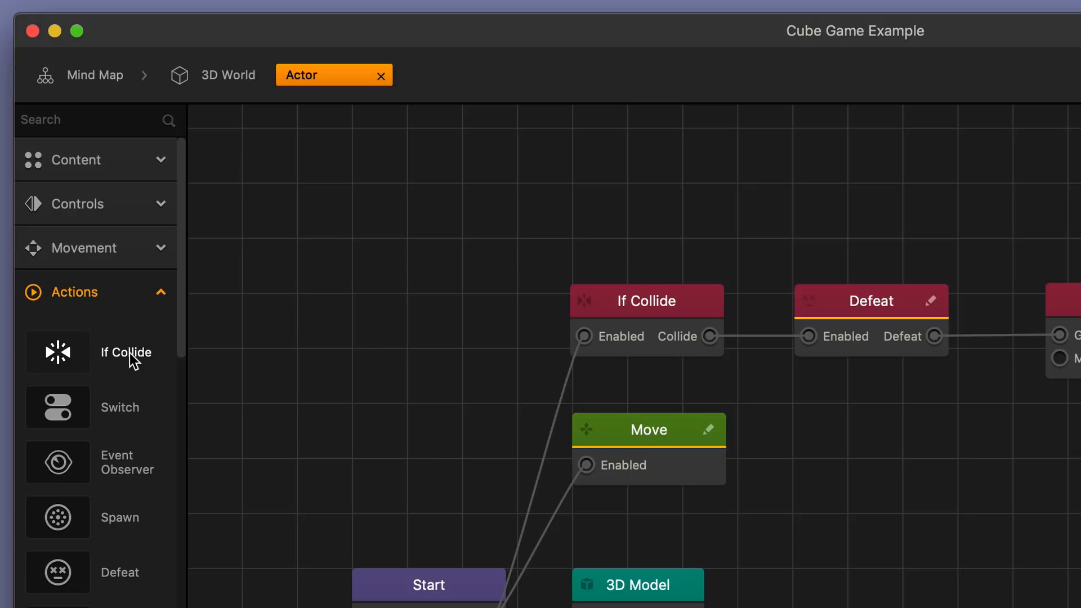
left_click_drag(129, 353, 412, 607)
left_click_drag(208, 468, 401, 522)
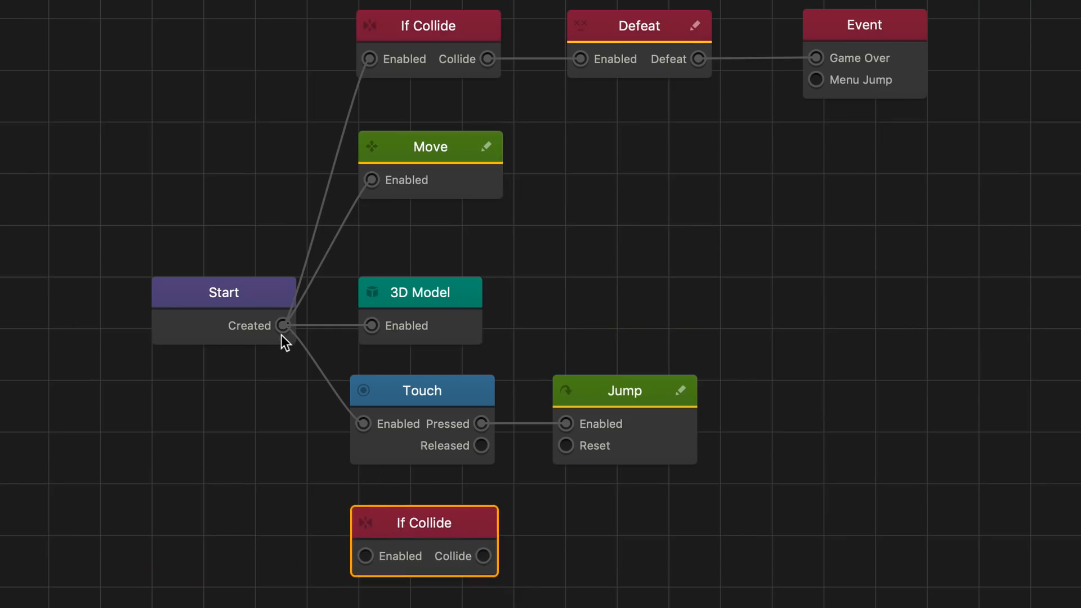
left_click_drag(283, 326, 366, 556)
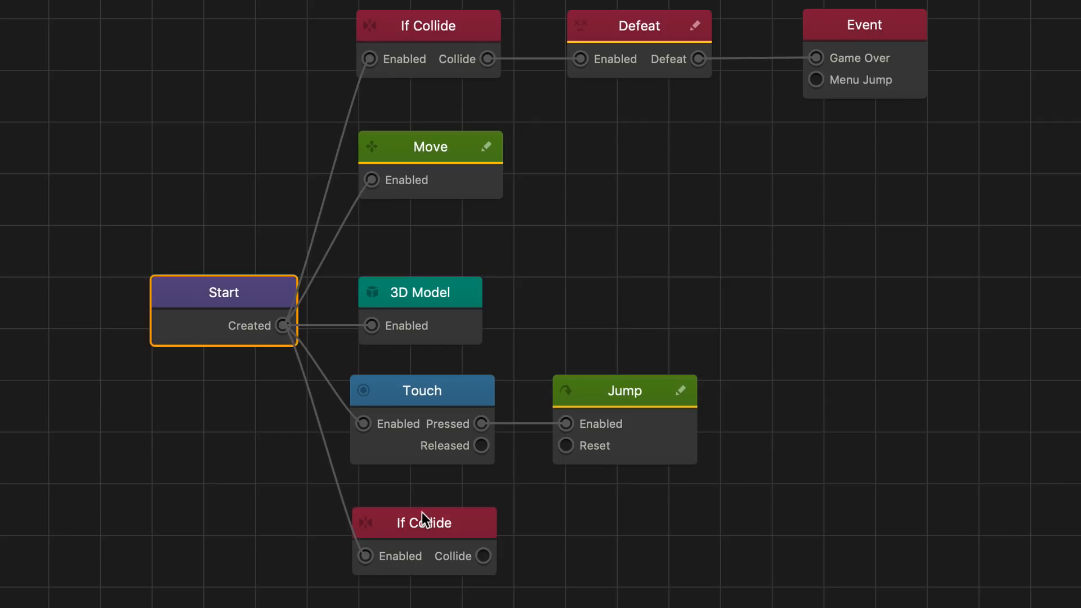
Set the lower If Collide node's affected asset to Platform and connect its Collide output to Jump's Reset input.
left_click(418, 524)
left_click(992, 208)
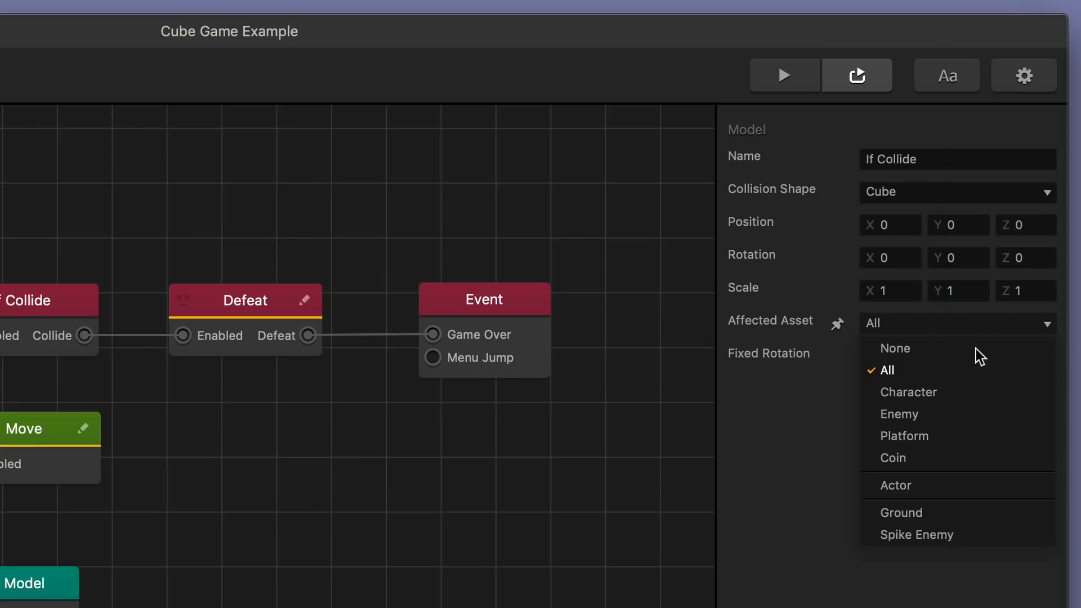
left_click(965, 434)
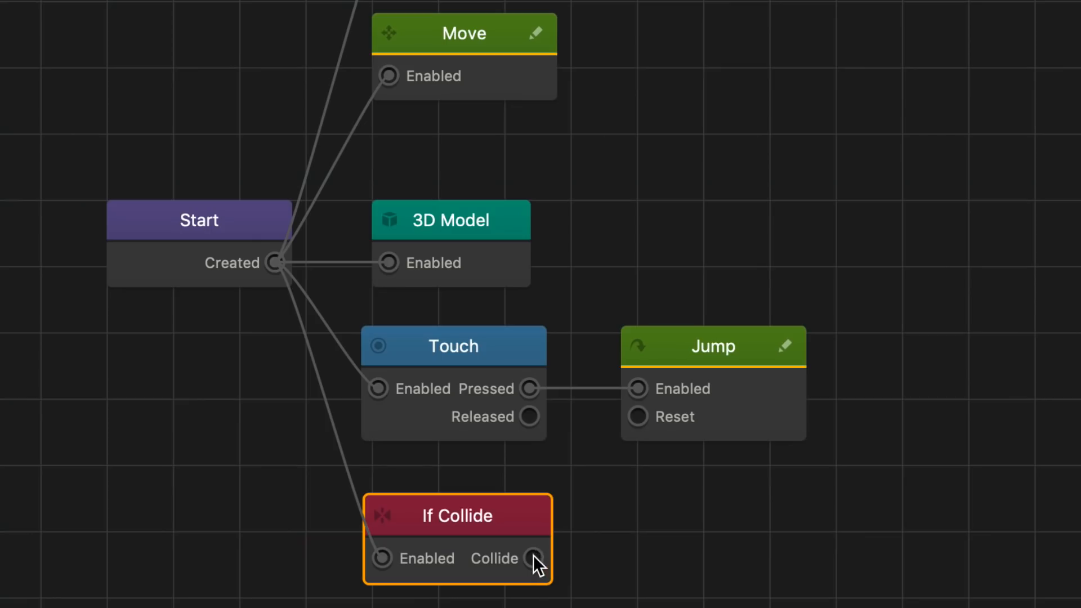
left_click_drag(446, 548, 501, 474)
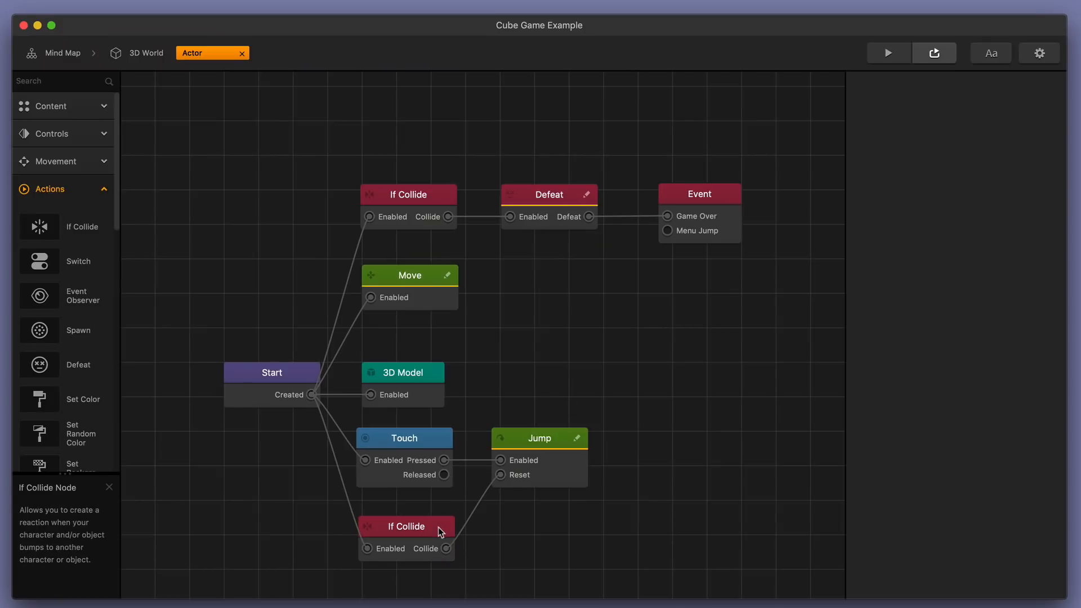
Preview the game, make the cube jump repeatedly over the spikes, and close the preview.
left_click(893, 56)
left_click(562, 474)
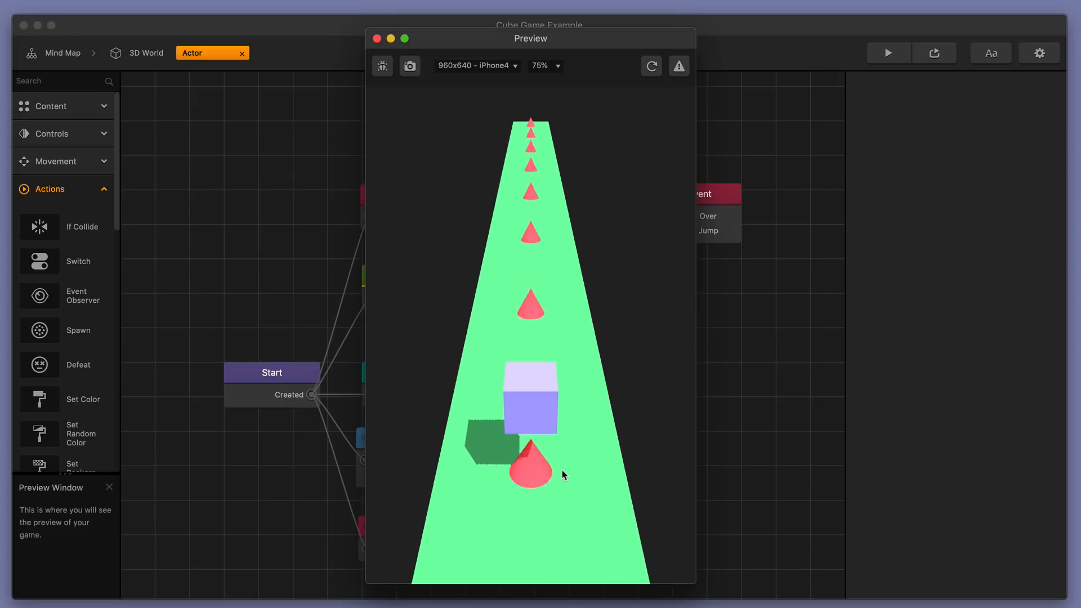
left_click(562, 470)
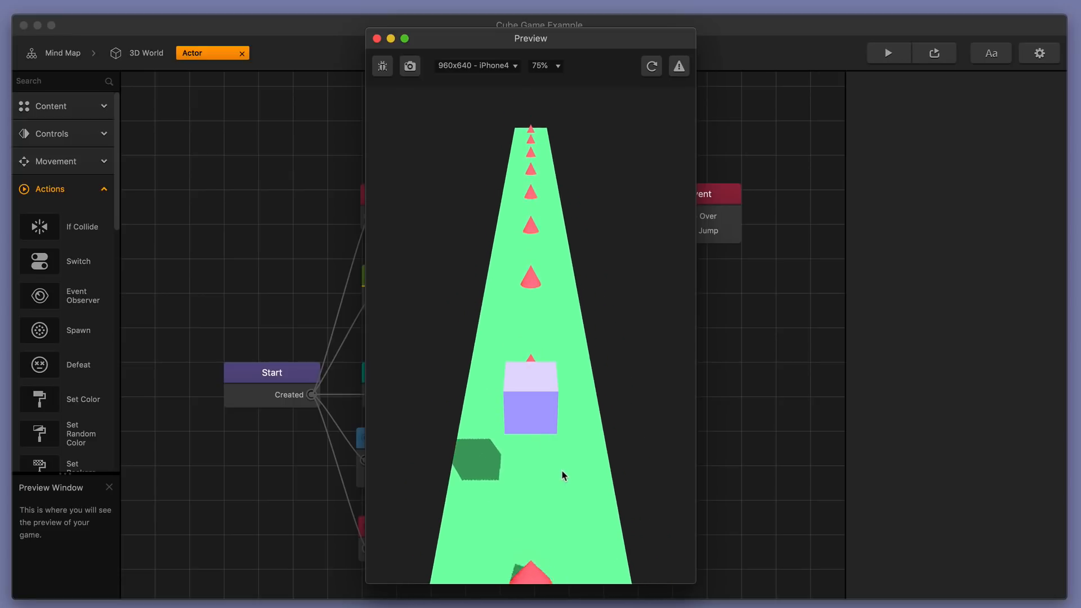
left_click(562, 475)
left_click(562, 474)
left_click(564, 476)
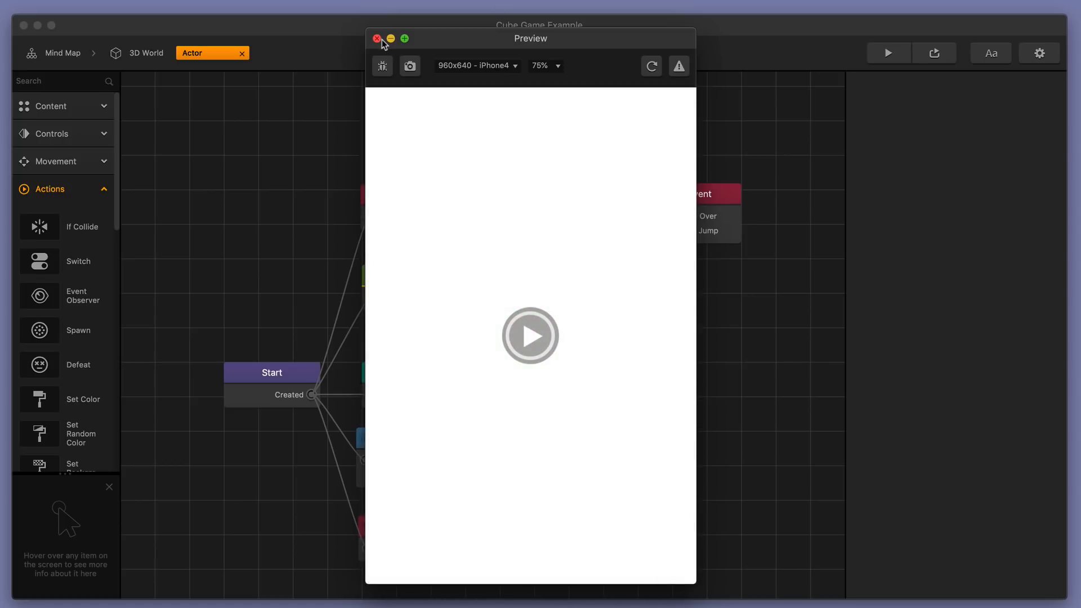
left_click(377, 39)
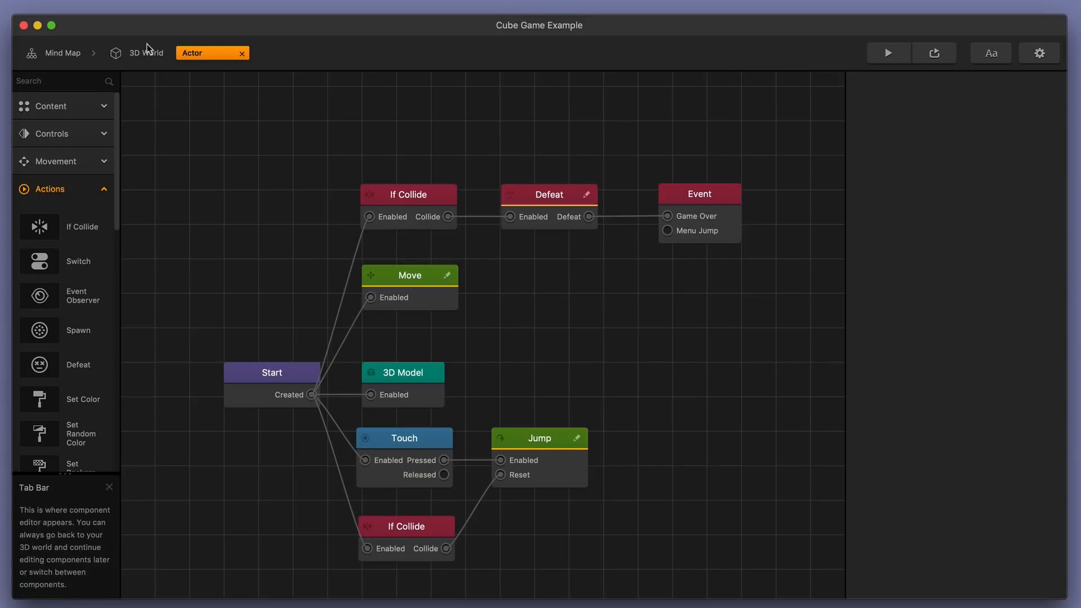
Preview the game with debug collision shapes displayed to examine the spikes' collision bounds, and close the preview.
left_click(901, 46)
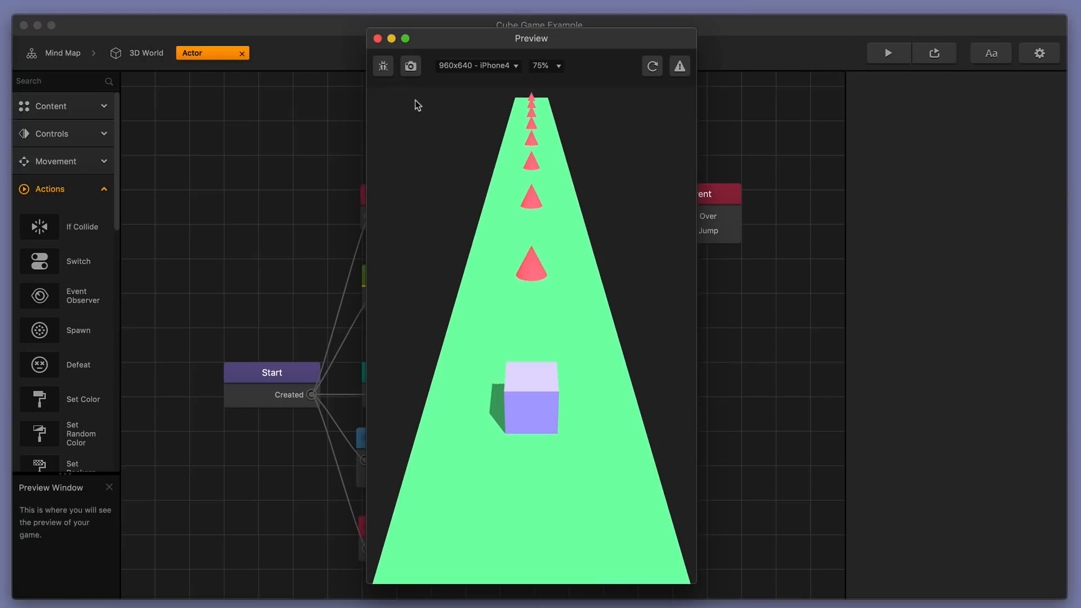
left_click(654, 69)
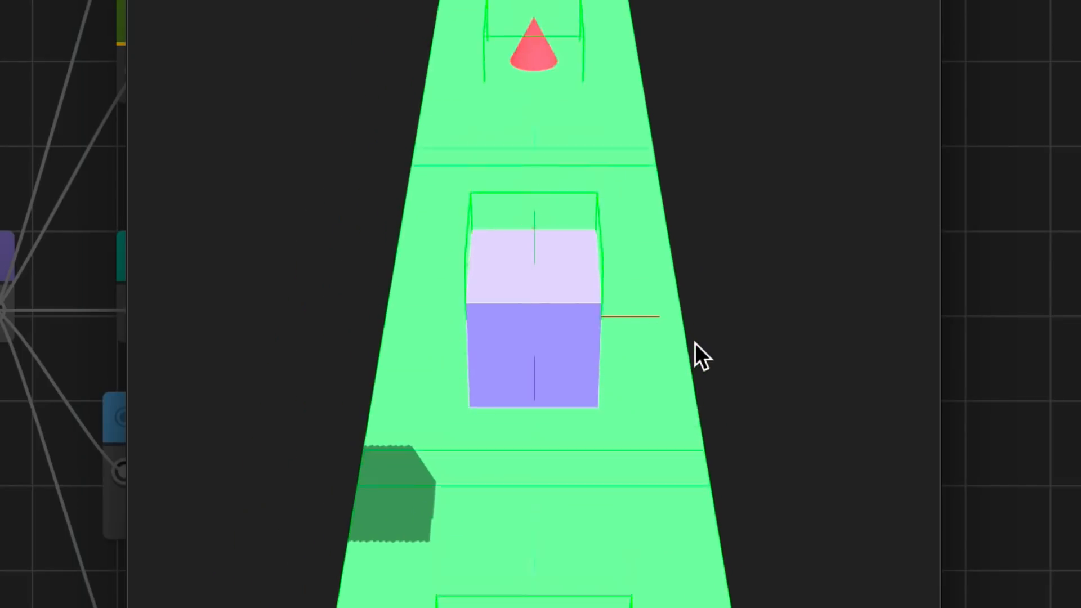
left_click(702, 330)
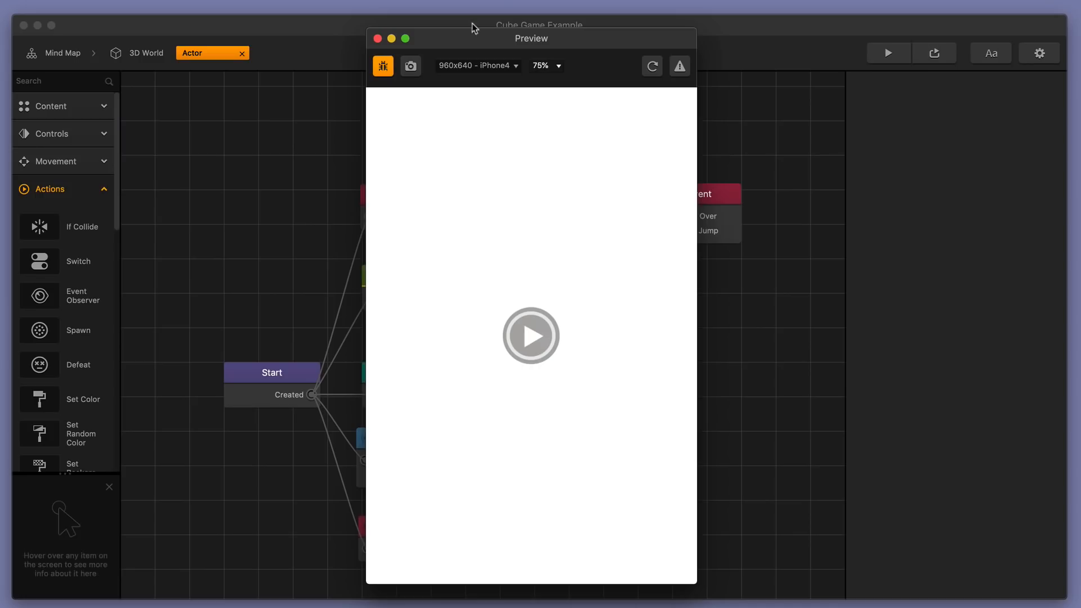
left_click(375, 36)
Open level section 1 of the 3D World and display the physics shapes around the Spike Enemy.
left_click(147, 53)
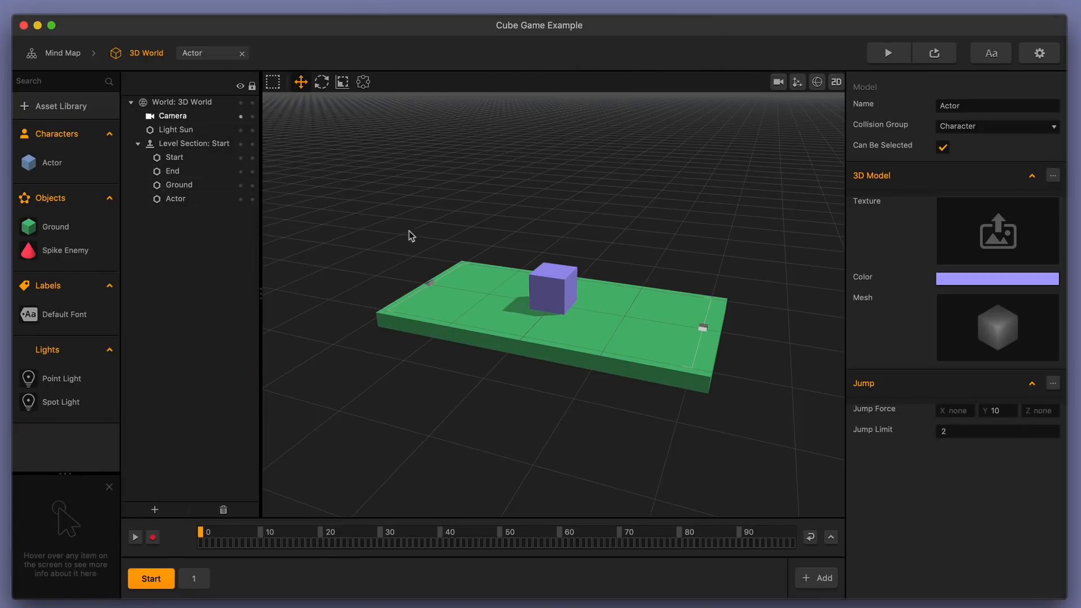
left_click(189, 578)
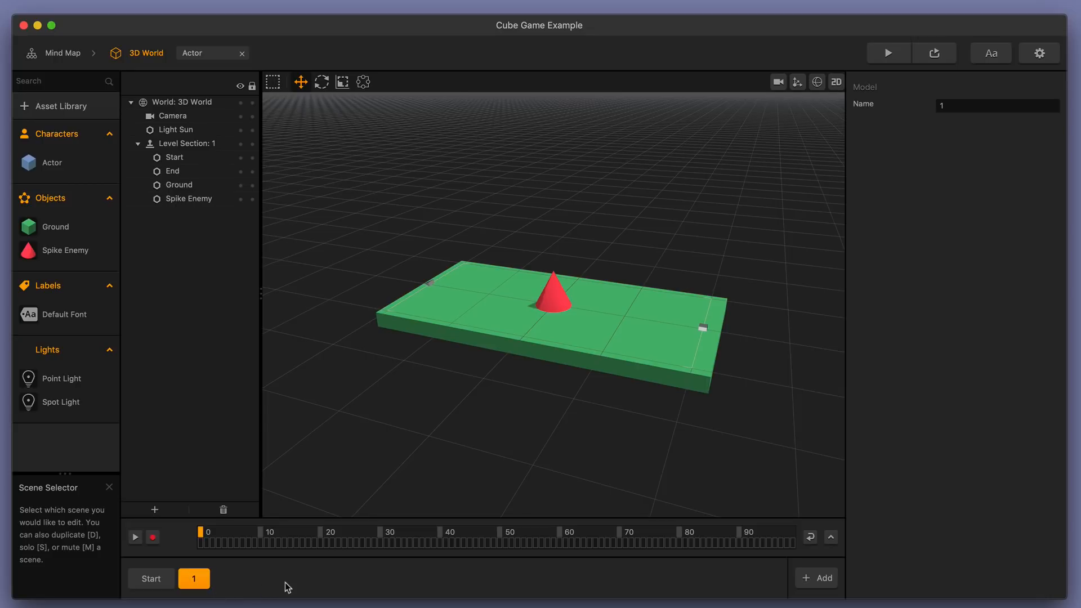
scroll(532, 328, "up", 8)
middle_click_drag(531, 327, 574, 304)
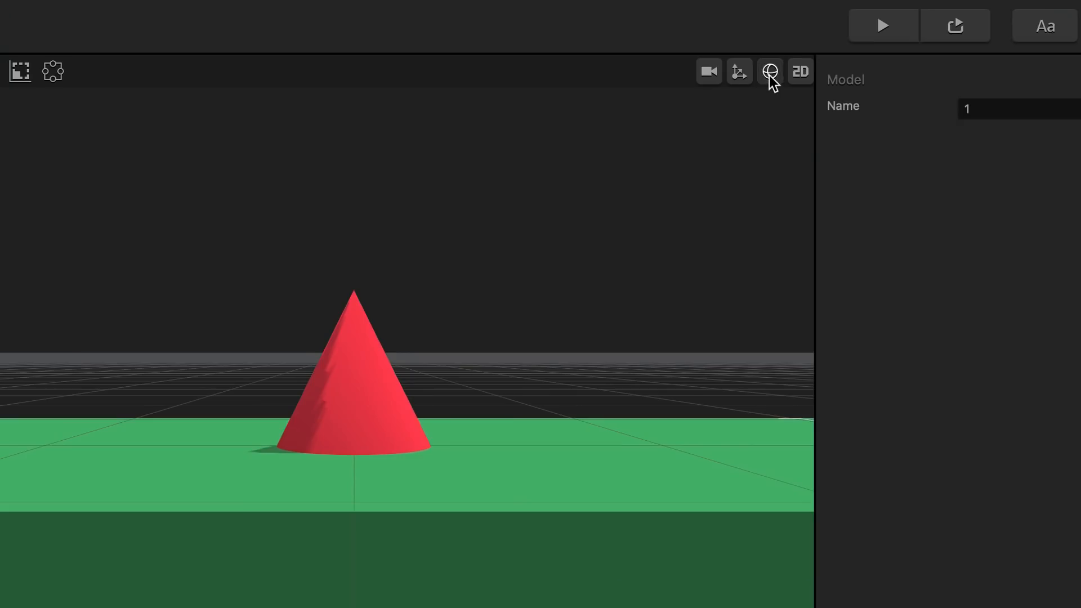
left_click(769, 72)
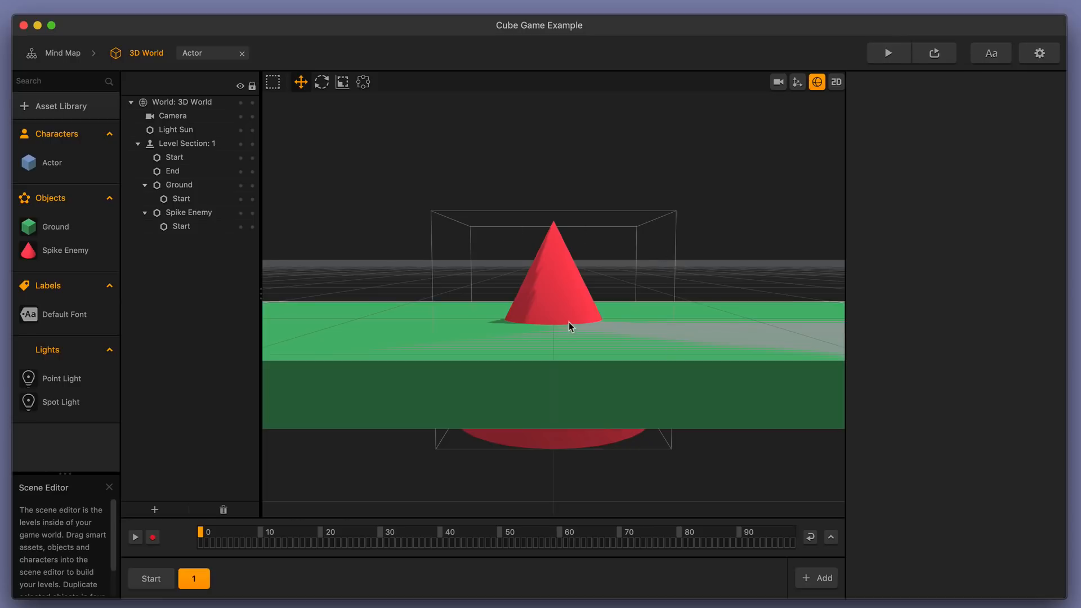
Set the Spike Enemy's collision shape to Hull with the Cone.obj mesh and scale it slightly larger than the visible cone.
left_click(562, 300)
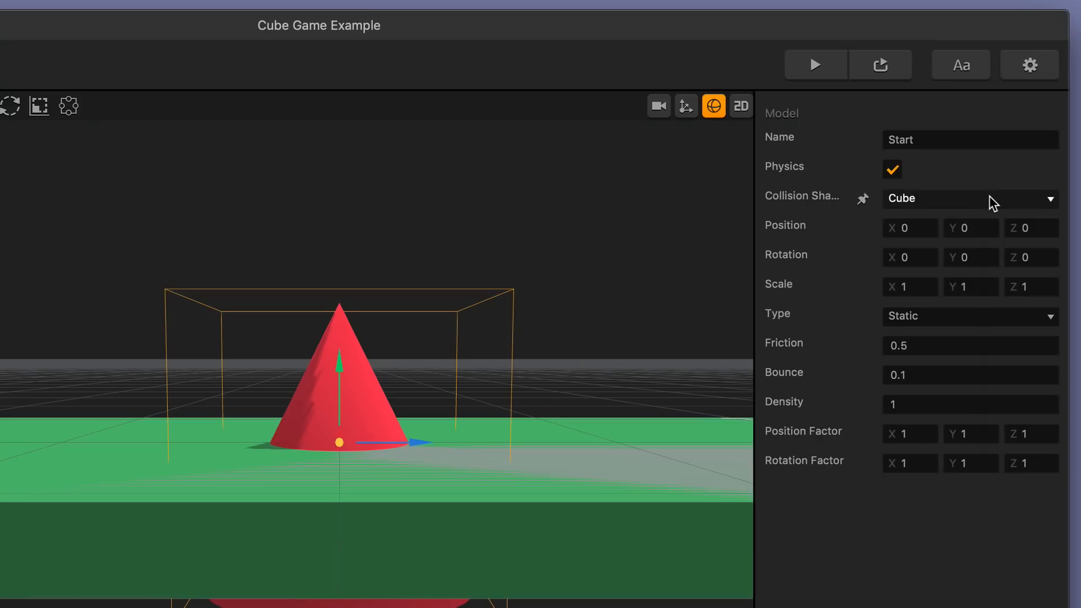
left_click(1012, 150)
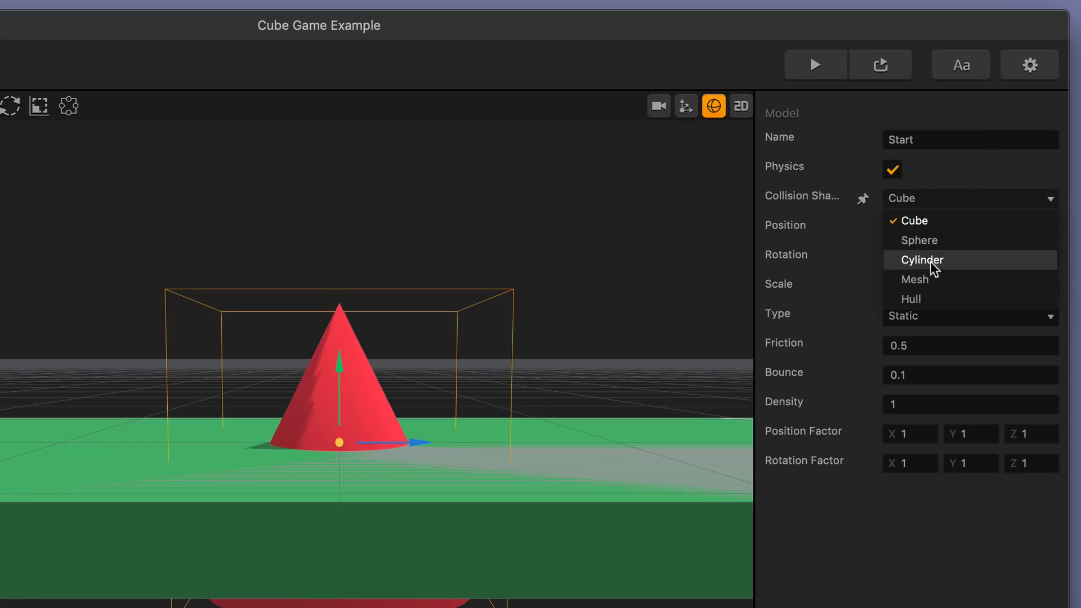
left_click(939, 299)
left_click(1045, 233)
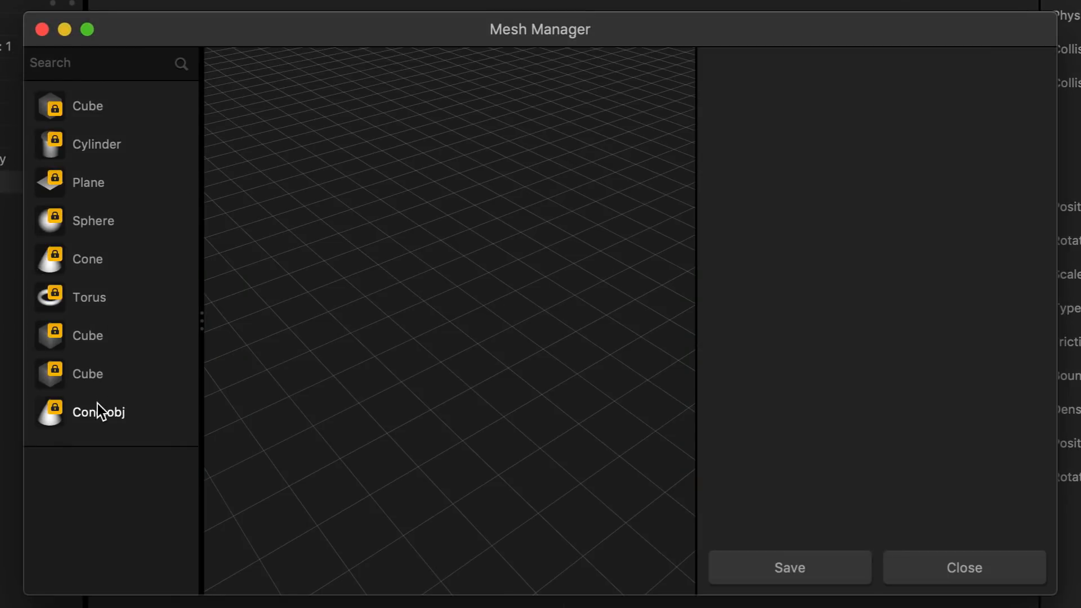
left_click(98, 403)
left_click(764, 557)
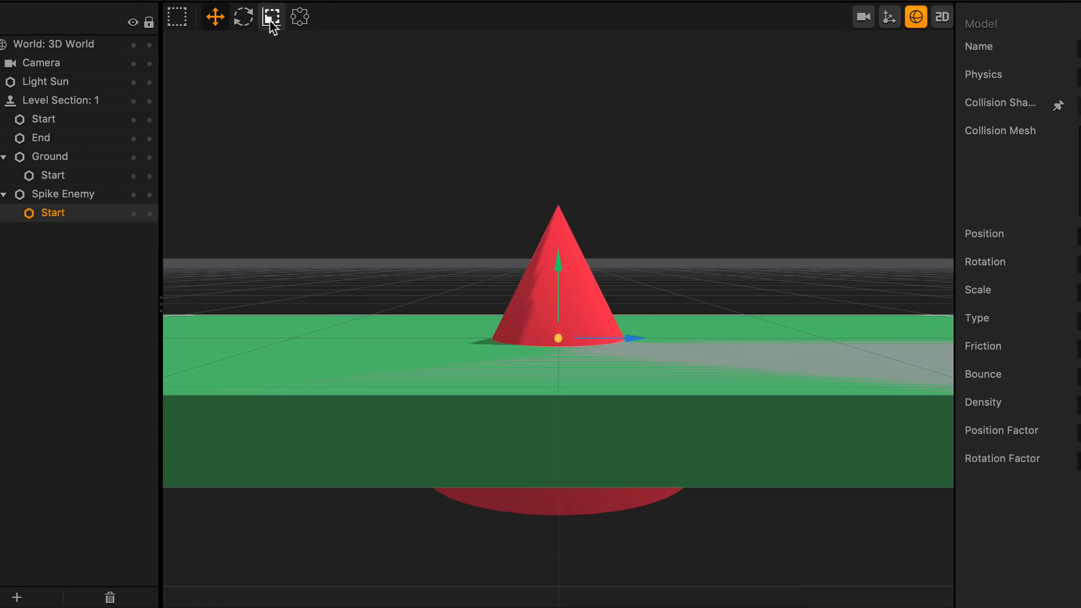
left_click(271, 17)
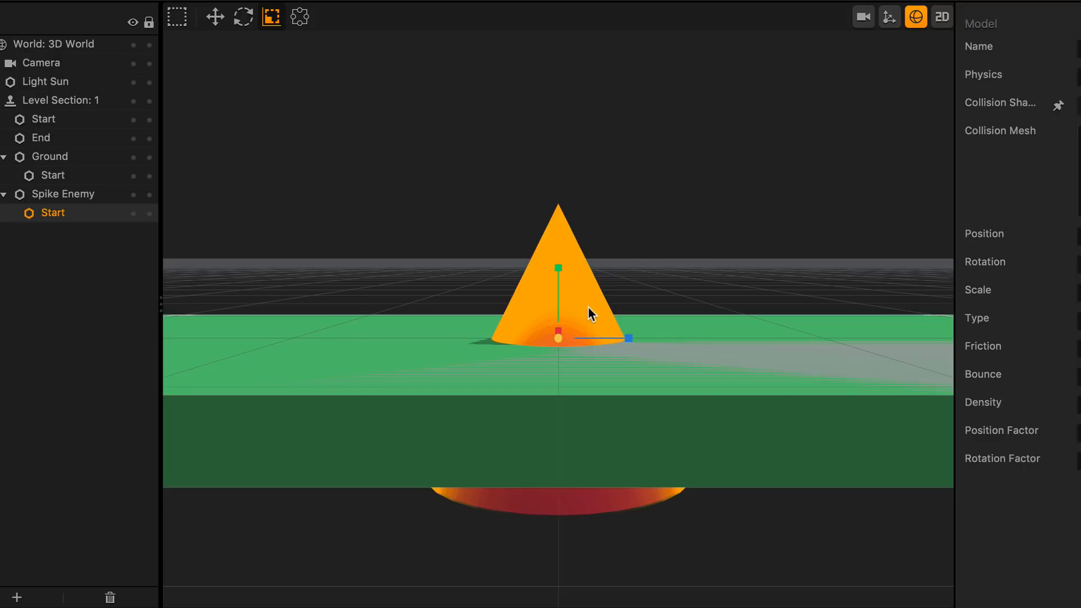
left_click(912, 19)
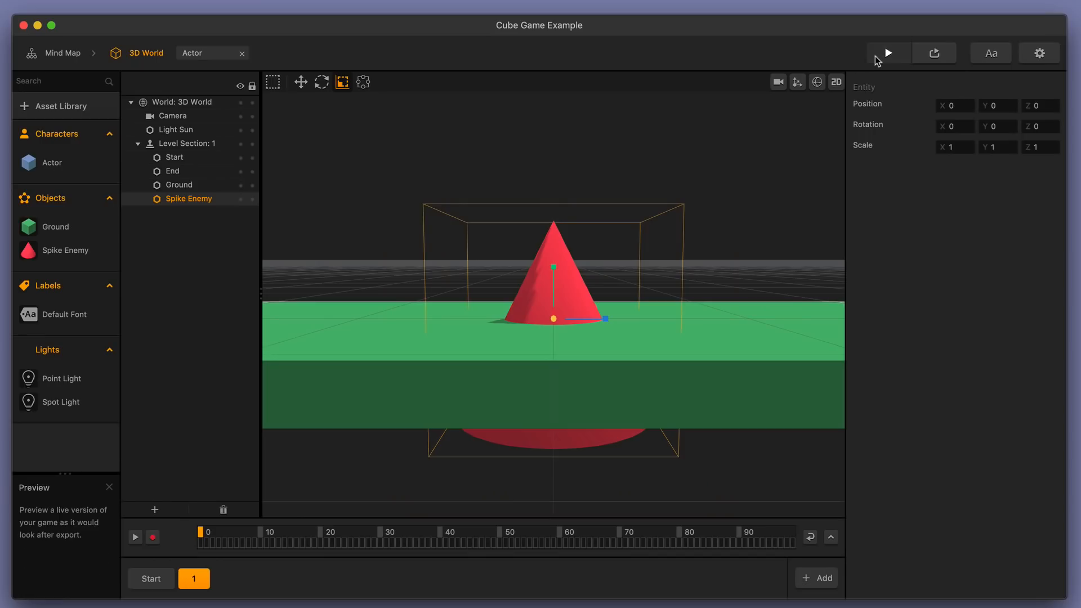
Preview the game, make the cube jump over the spikes to test their new collision shape, and close the preview.
left_click(880, 55)
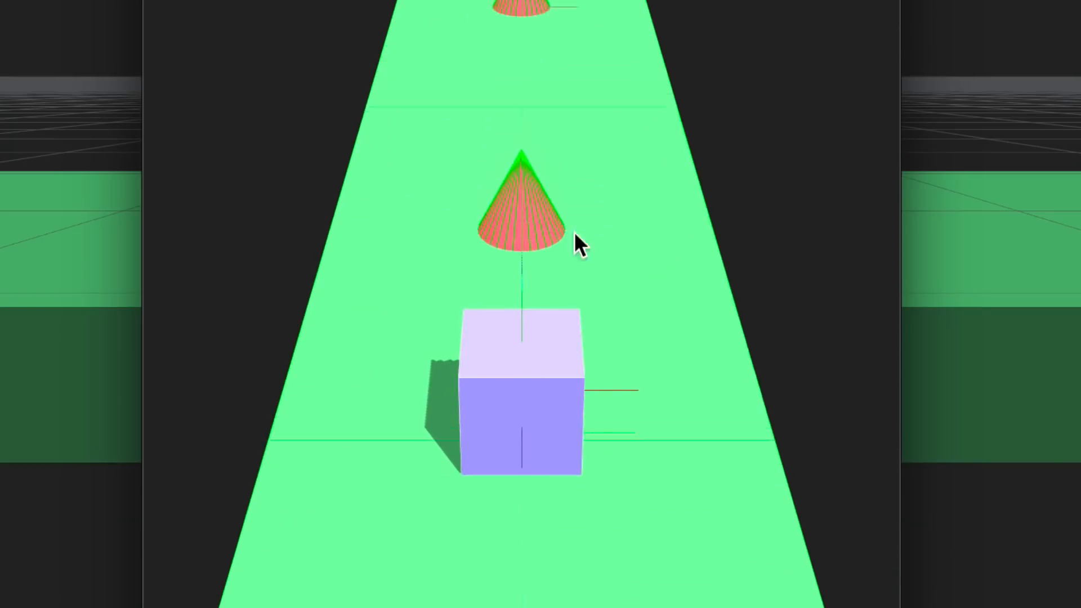
key("space")
key("space")
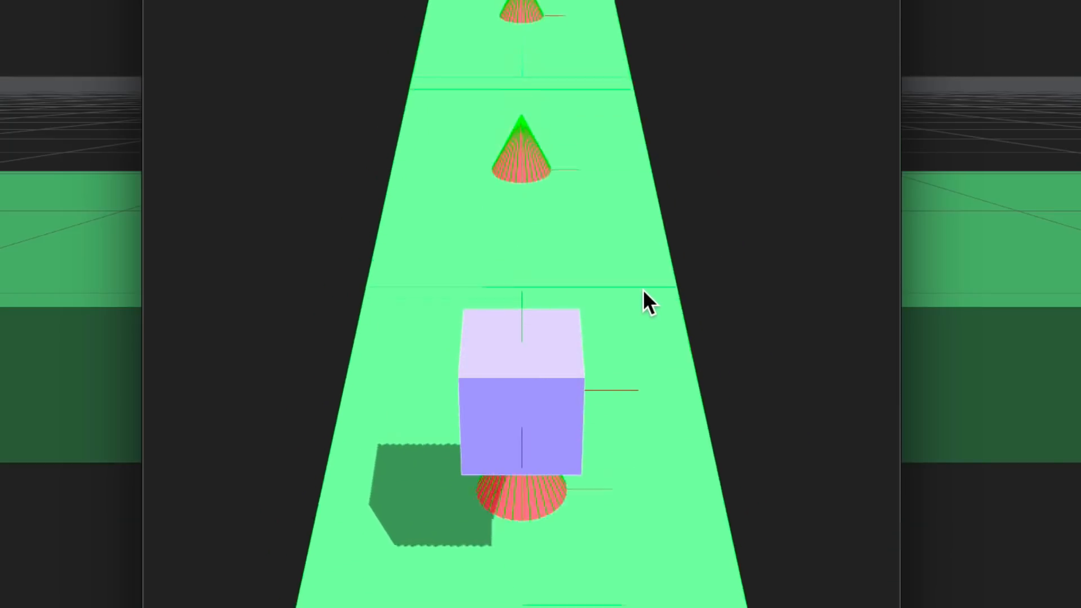
key("space")
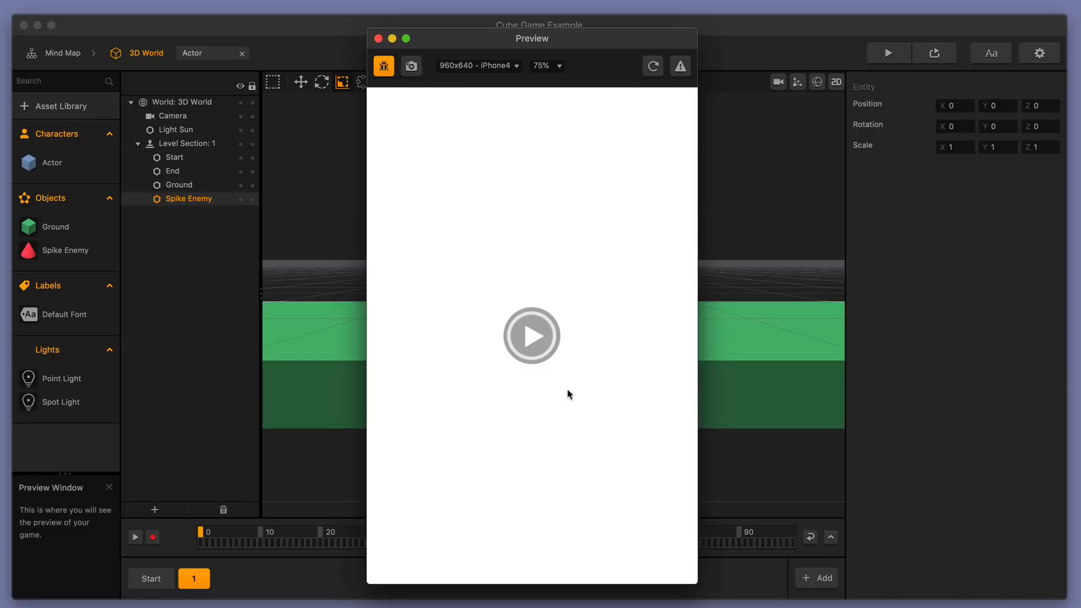
left_click(378, 39)
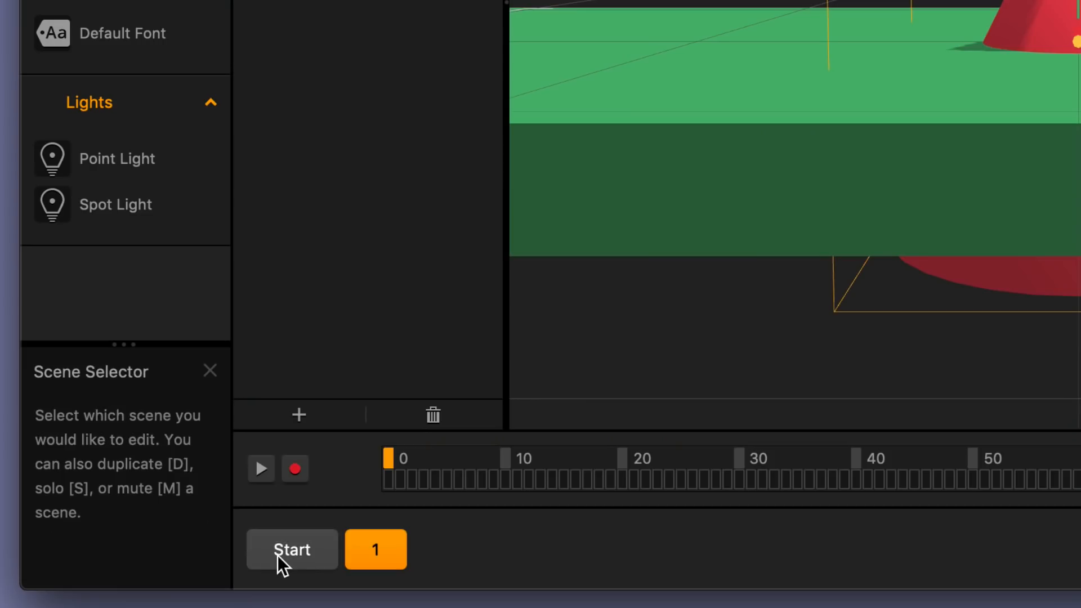
In the Start level section, scale the Actor's enemy If Collide shape uniformly to about 1.022, slightly larger than the cube.
left_click(151, 578)
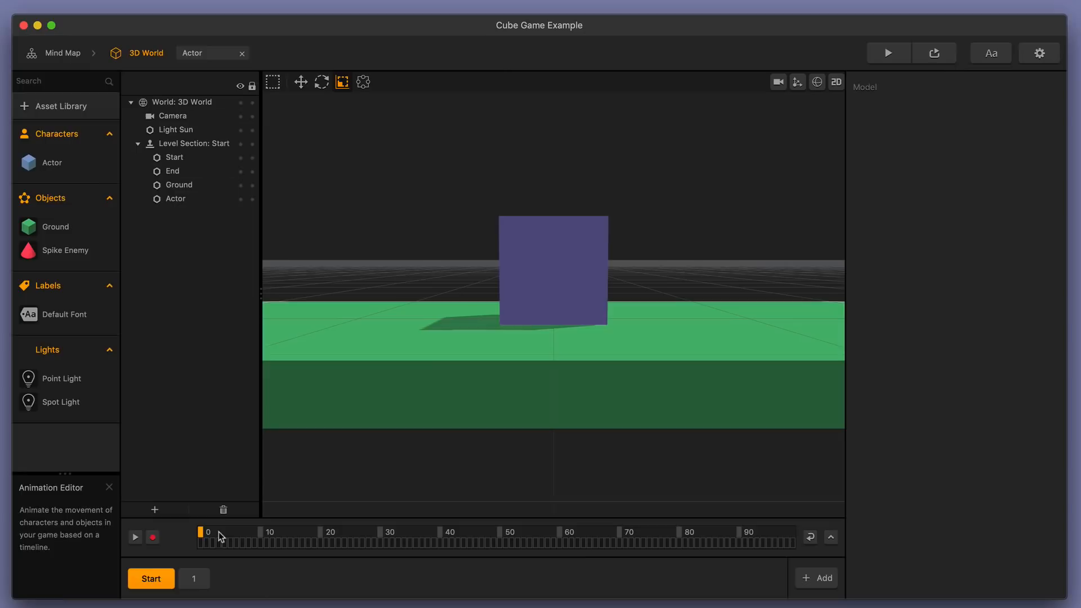
left_click(556, 280)
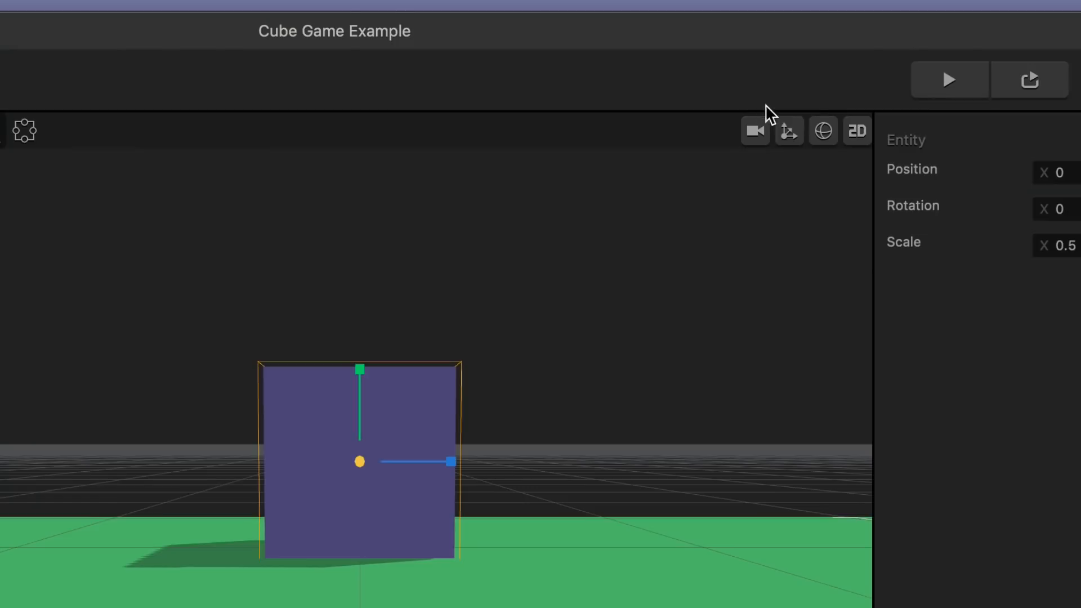
left_click(818, 82)
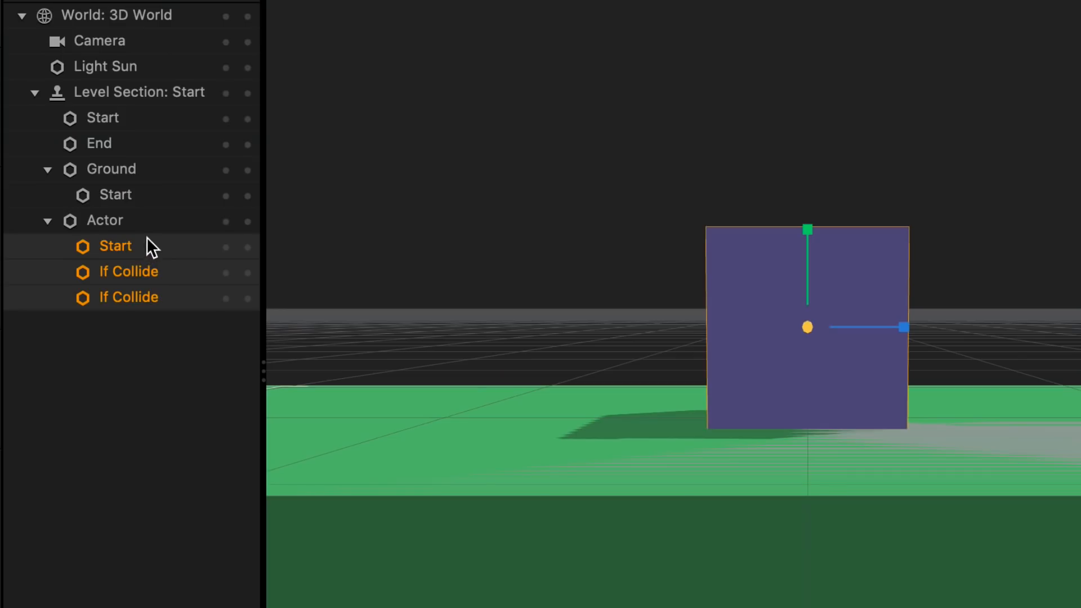
left_click(149, 248)
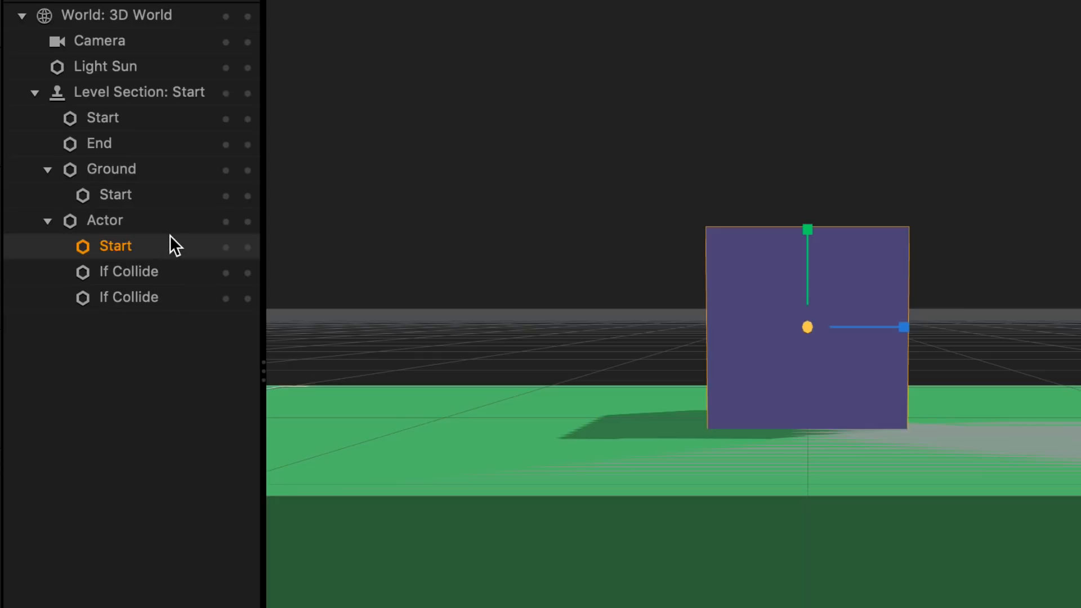
left_click(172, 273)
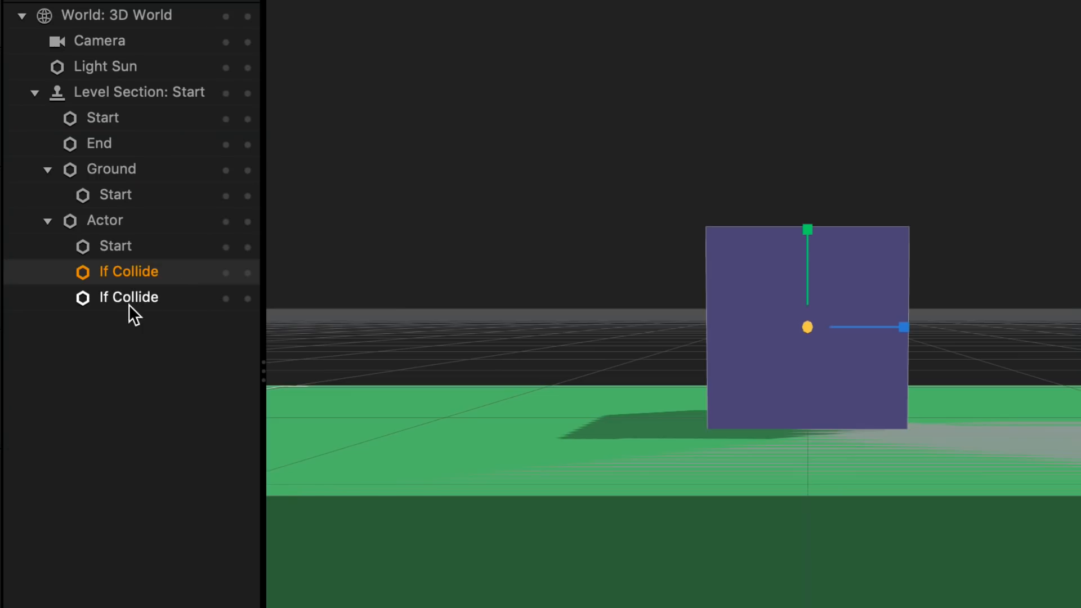
left_click(188, 252)
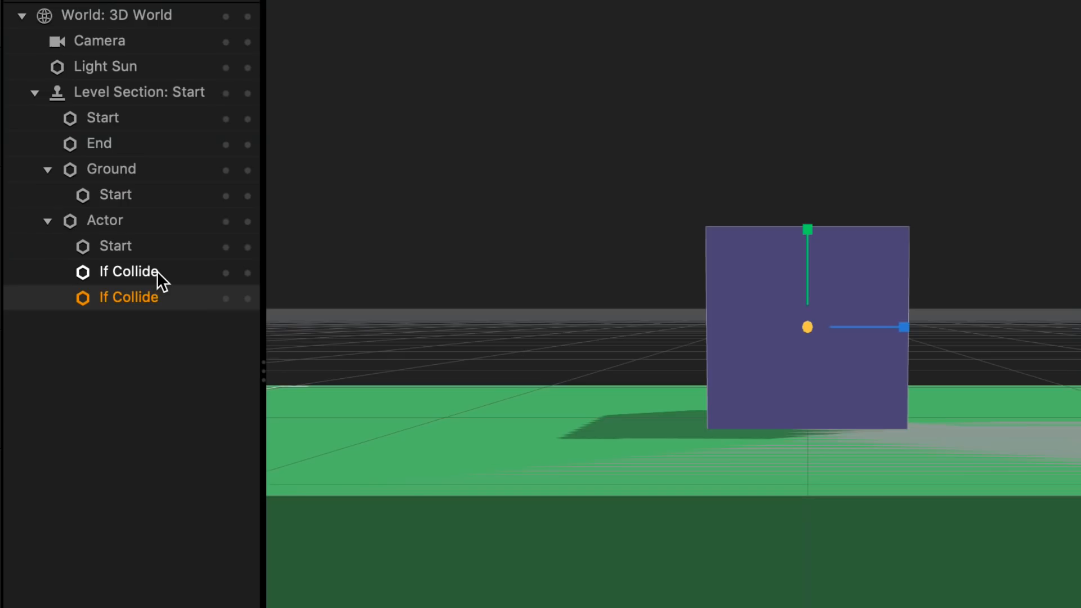
left_click(156, 271)
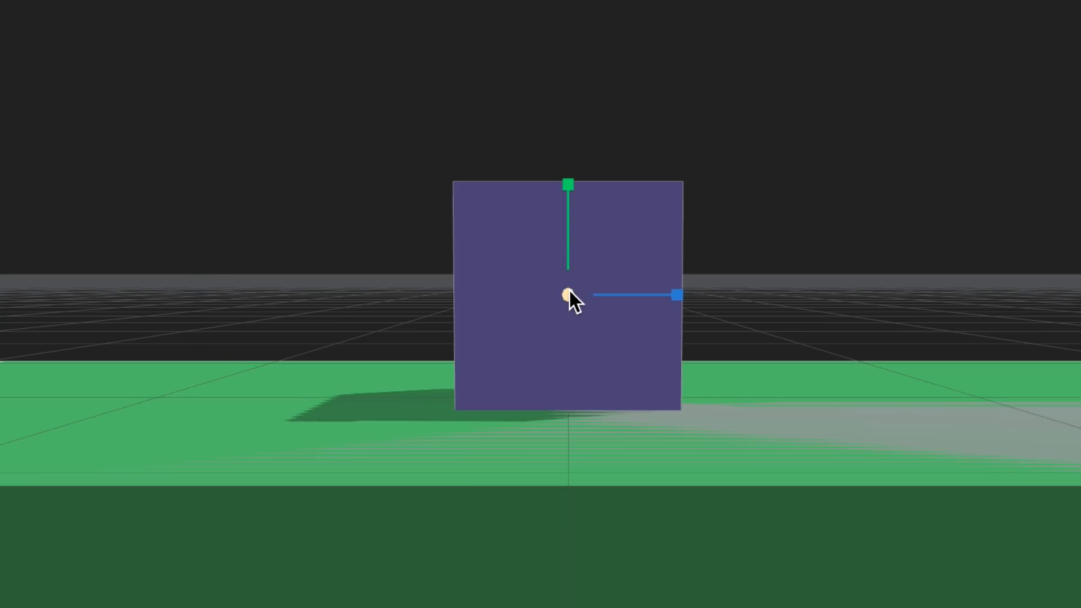
left_click(569, 290)
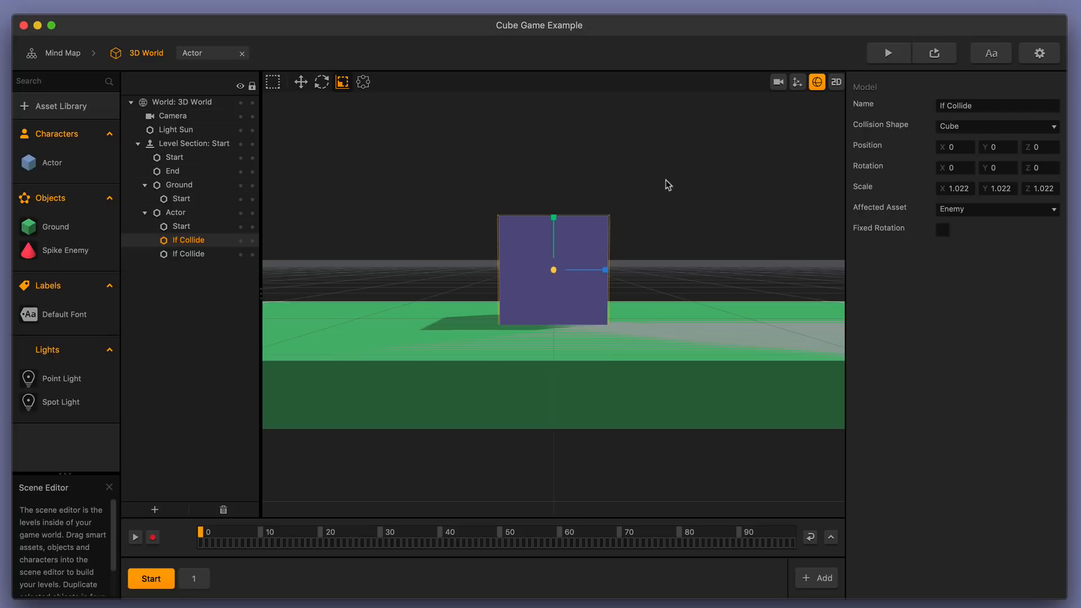
left_click(817, 82)
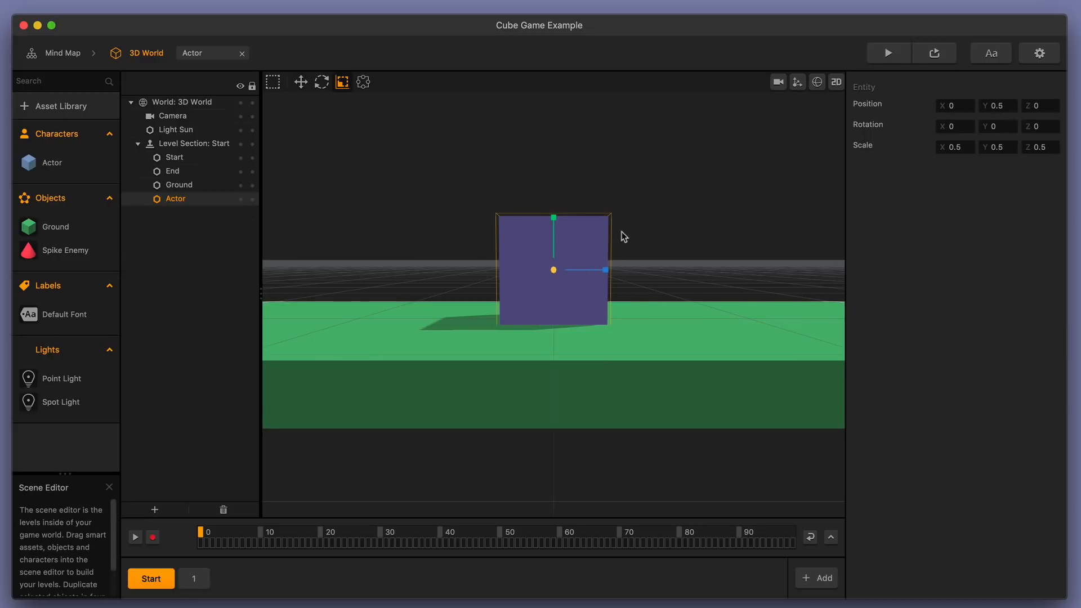
Preview the game to test the Actor's enlarged enemy collision shape, and close the preview.
scroll(632, 231, "down", 3)
left_click_drag(612, 234, 682, 246)
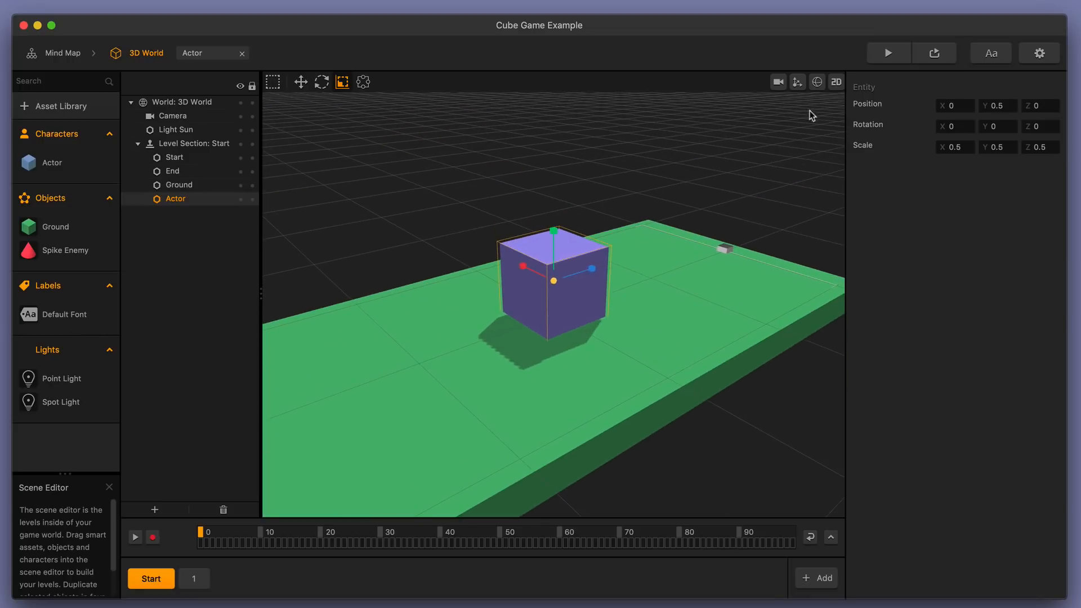
left_click_drag(616, 326, 580, 347)
scroll(581, 347, "down", 3)
left_click(888, 50)
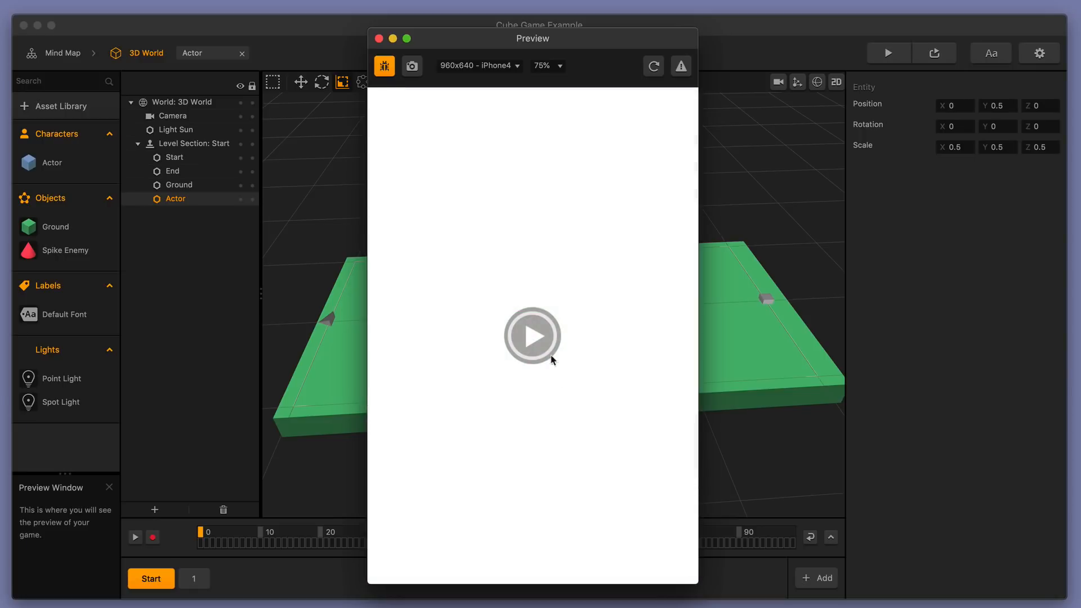
left_click(529, 335)
left_click(379, 38)
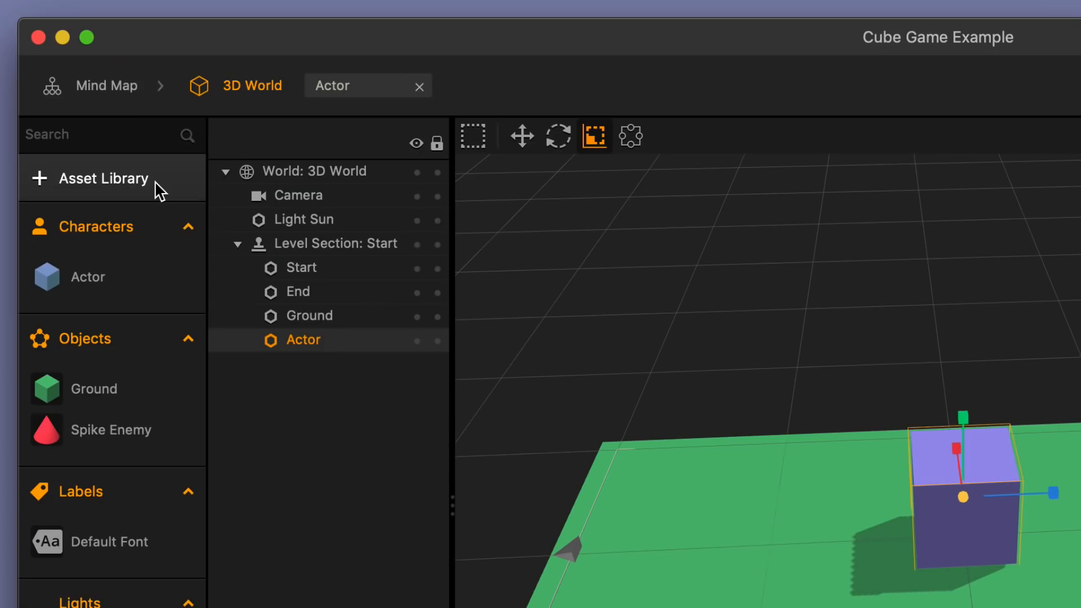
Add the Coin asset from the Asset Library to the world's objects.
left_click(92, 108)
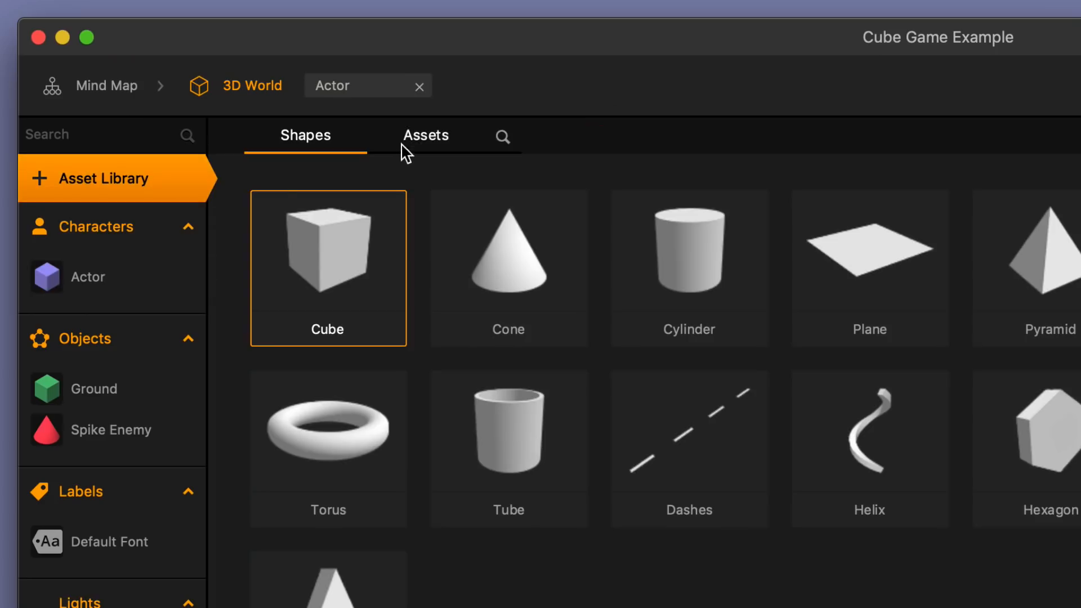
left_click(415, 138)
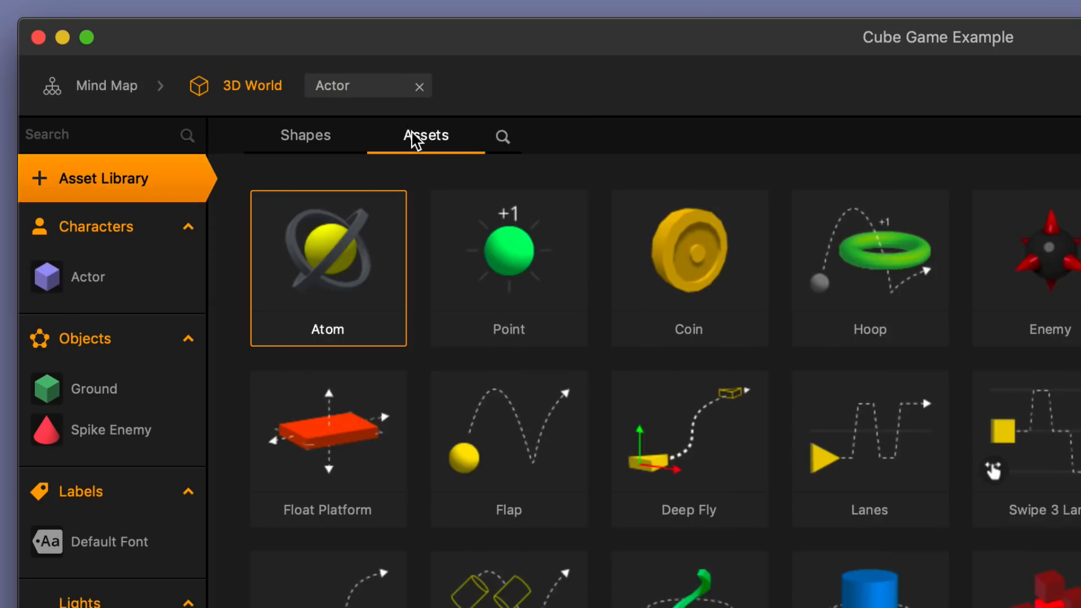
left_click(667, 286)
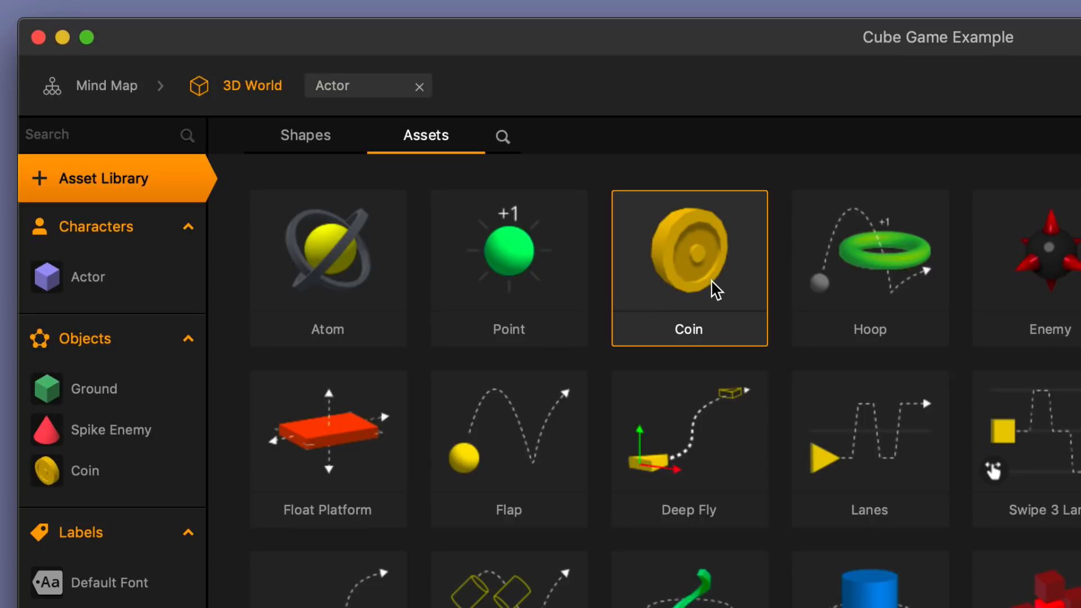
left_click(195, 182)
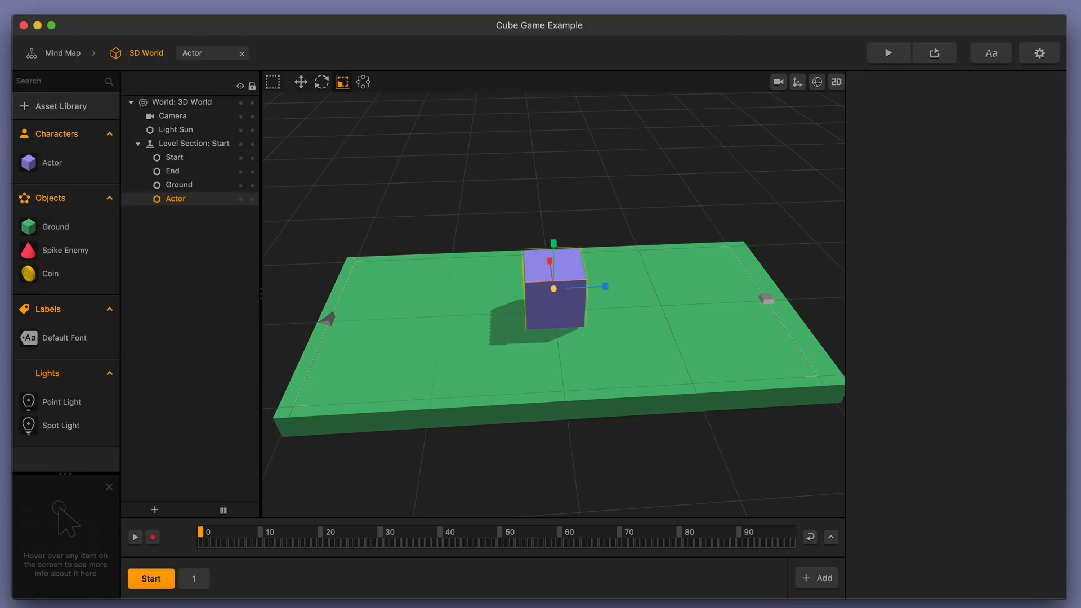
Place a Coin in level section 1 and raise it vertically so that it floats well above the spike.
left_click(194, 578)
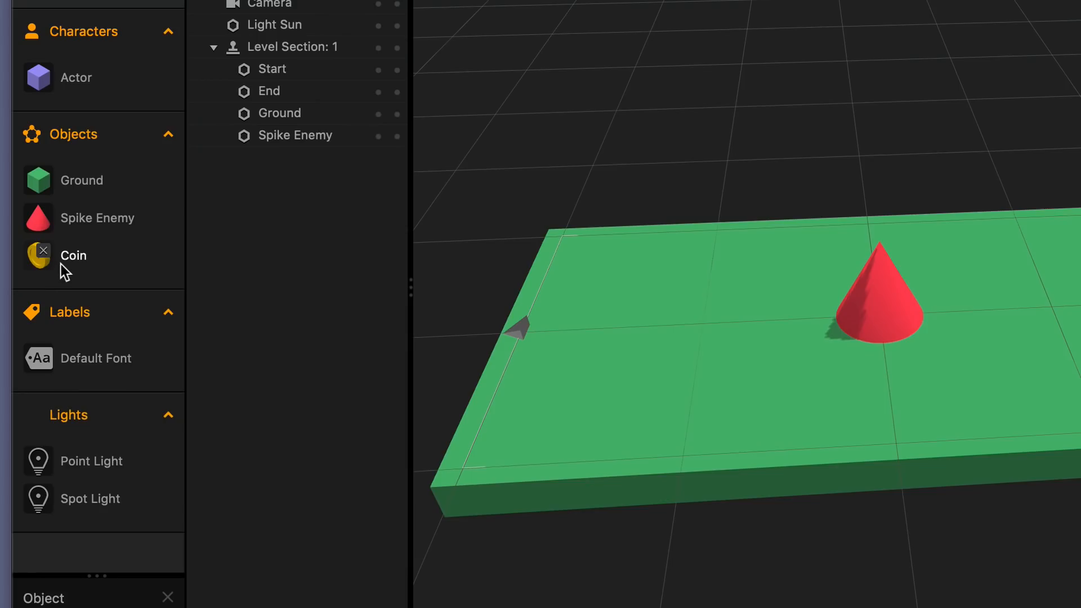
left_click_drag(66, 273, 870, 298)
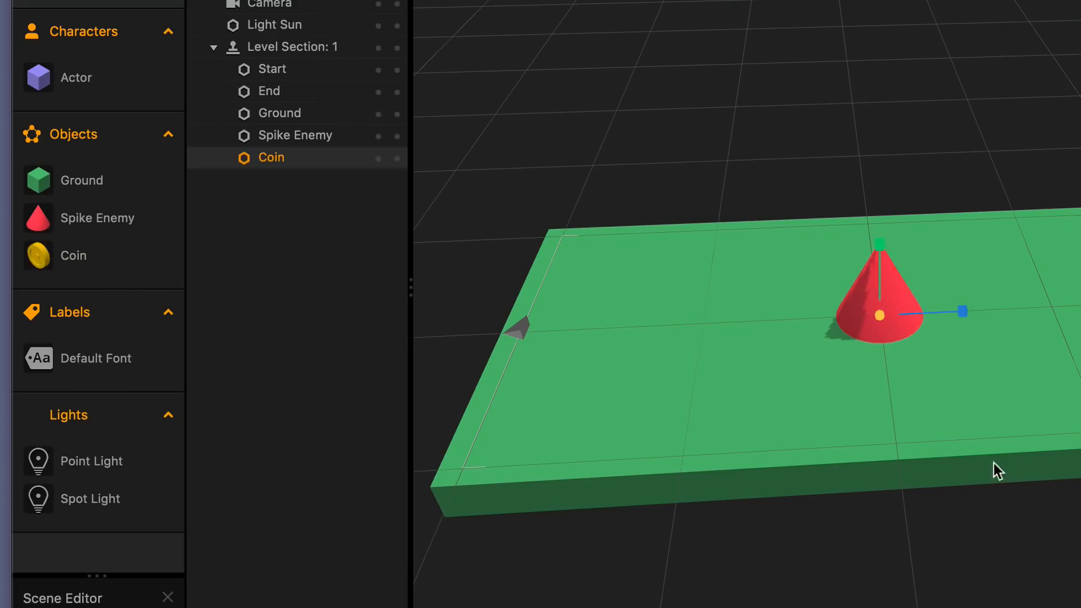
left_click(246, 17)
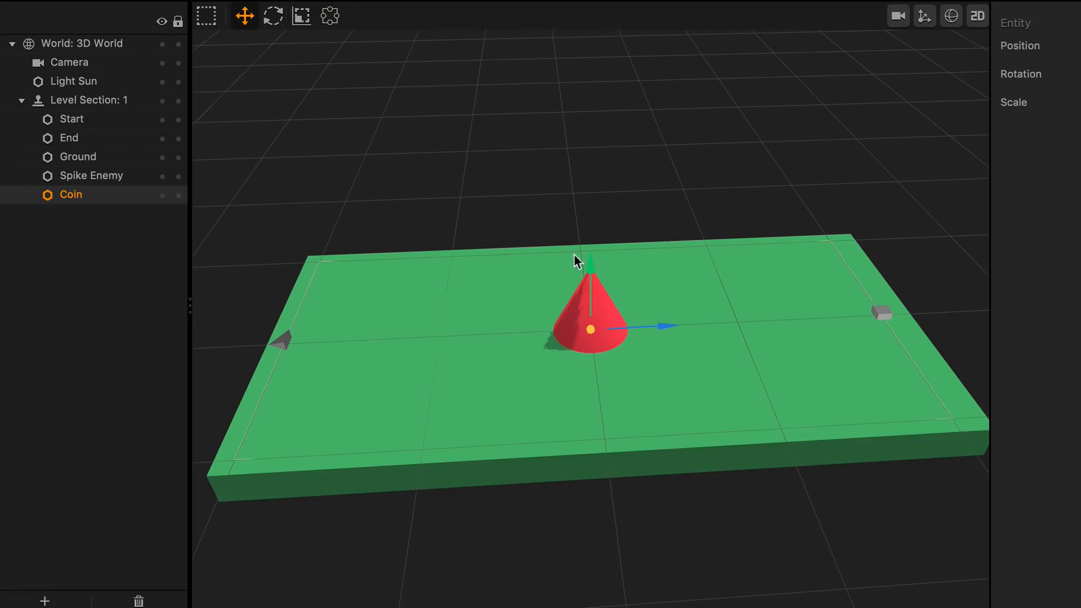
left_click_drag(585, 248, 614, 83)
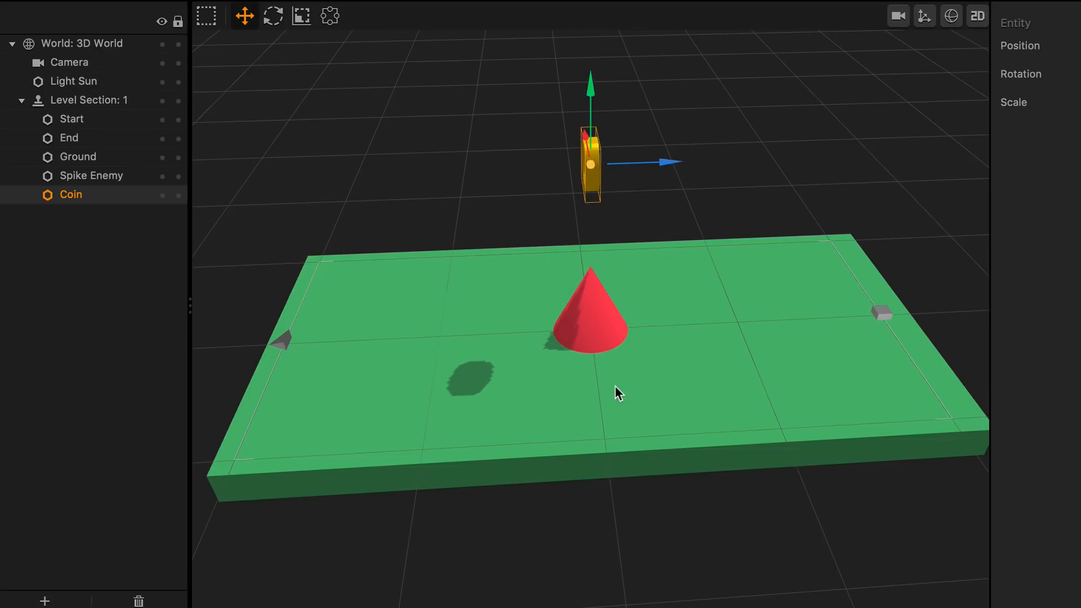
middle_click_drag(720, 241, 616, 209)
left_click_drag(593, 59, 590, 74)
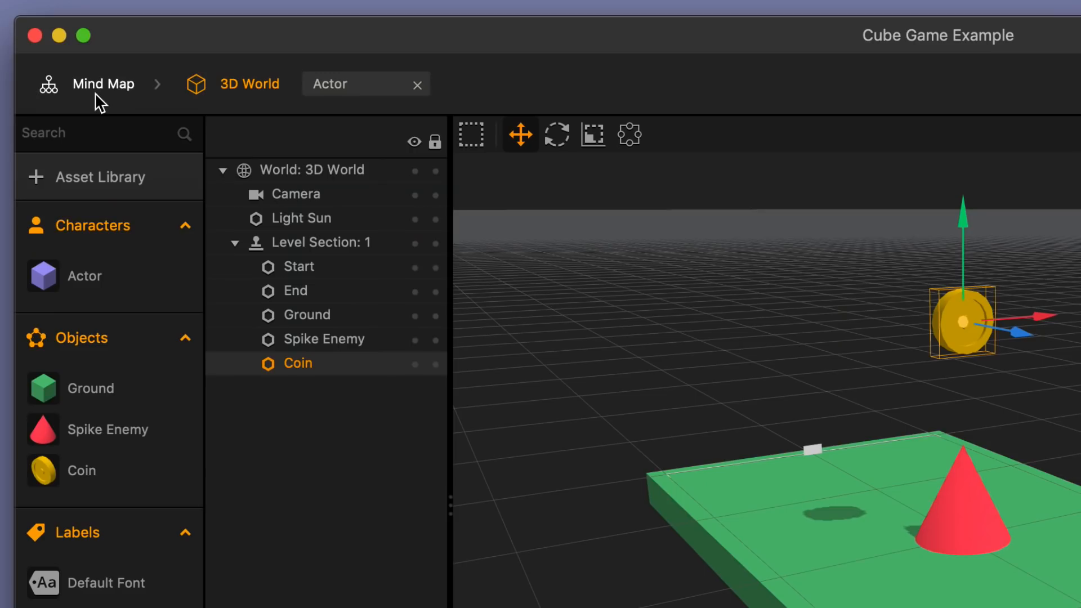
Open the 3D World UI from the Mind Map and place a Default Font label near the upper-left corner of its canvas.
left_click(97, 90)
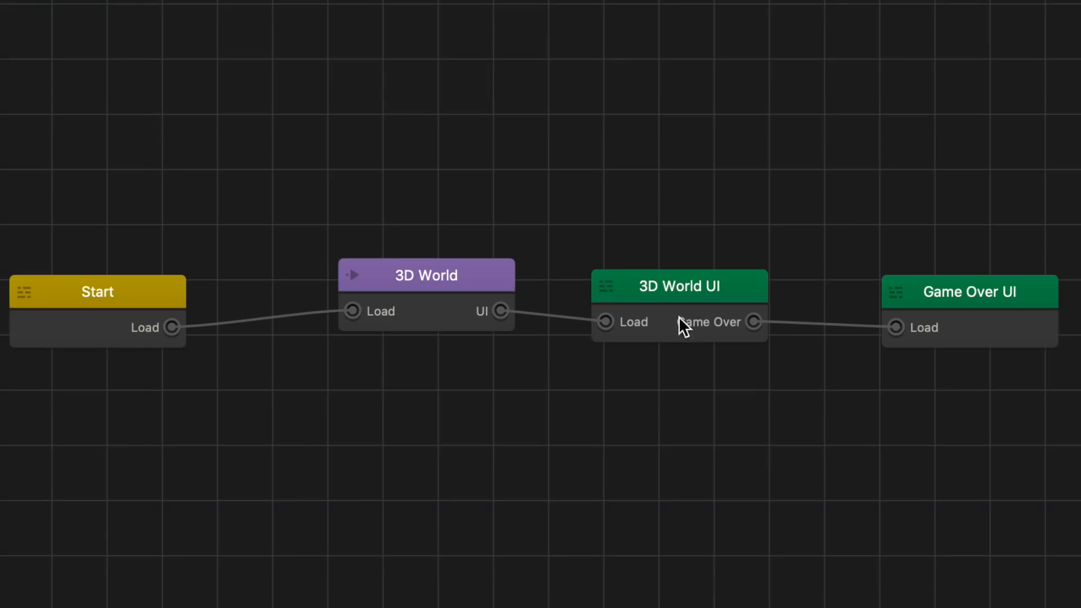
double_click(689, 286)
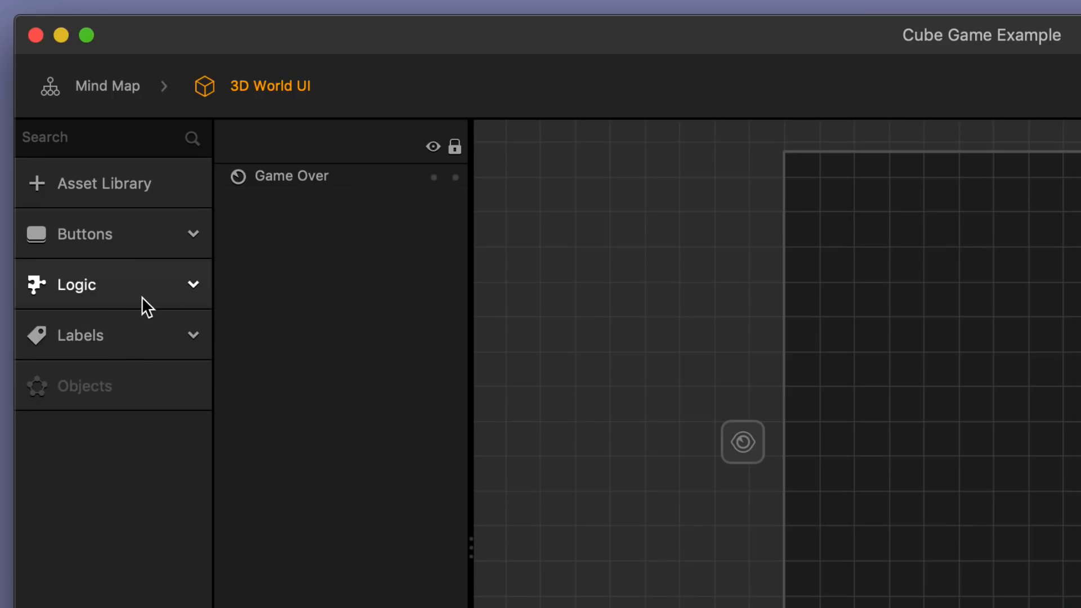
left_click(81, 189)
left_click_drag(135, 367, 851, 215)
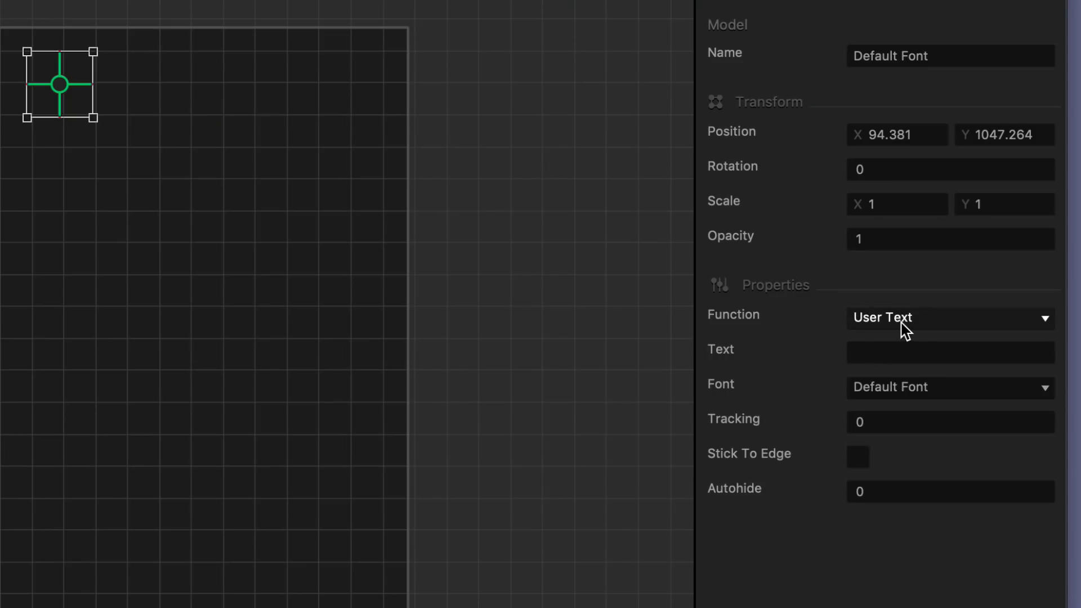
Configure the label with the Score function for the Current World, amount Current and alignment Center.
left_click(905, 330)
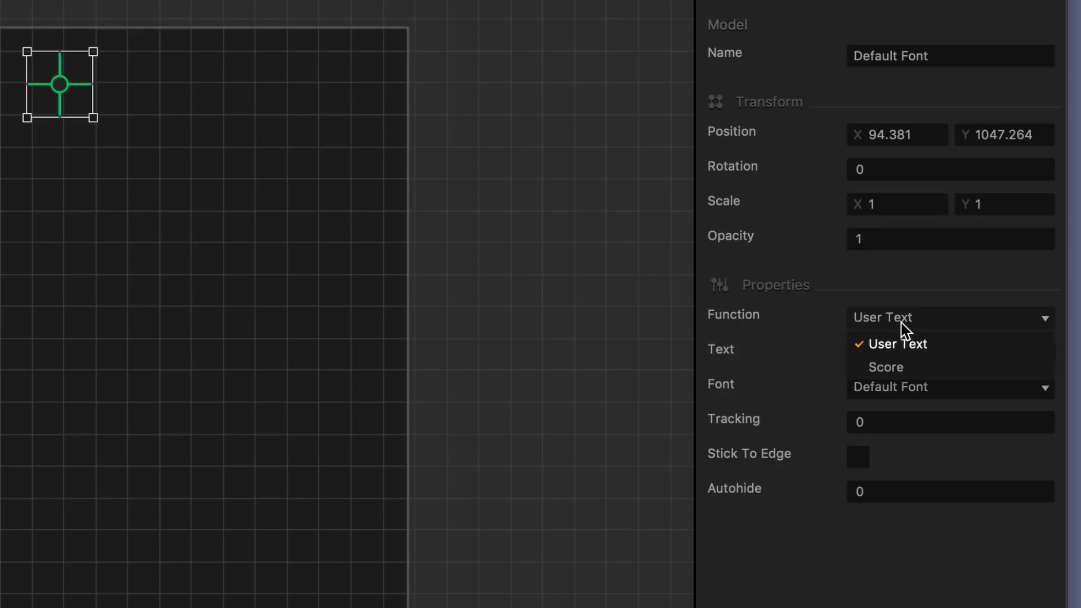
left_click(904, 366)
left_click(905, 361)
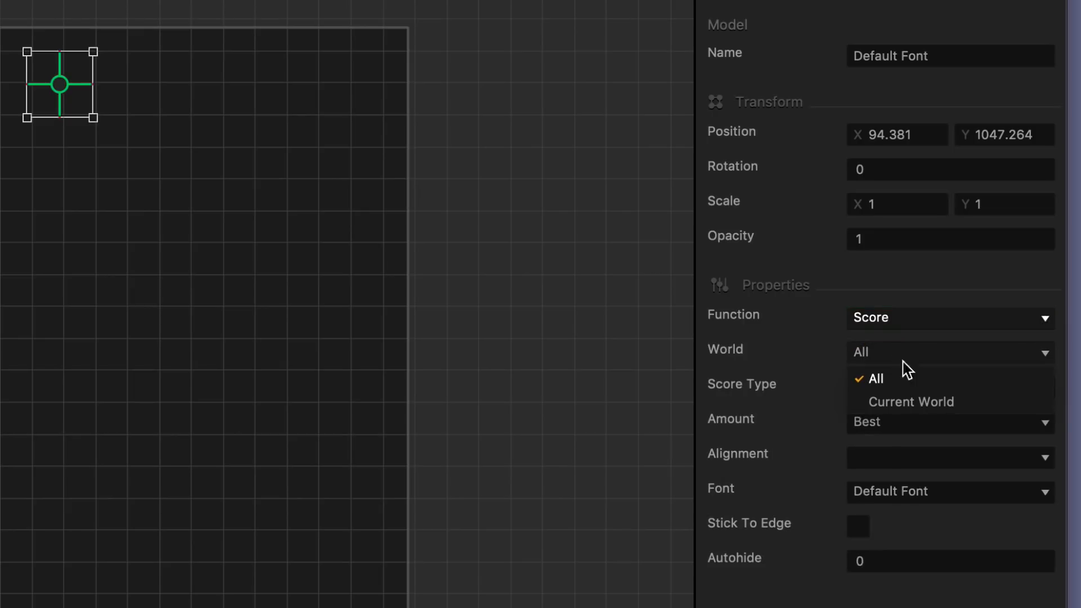
left_click(906, 403)
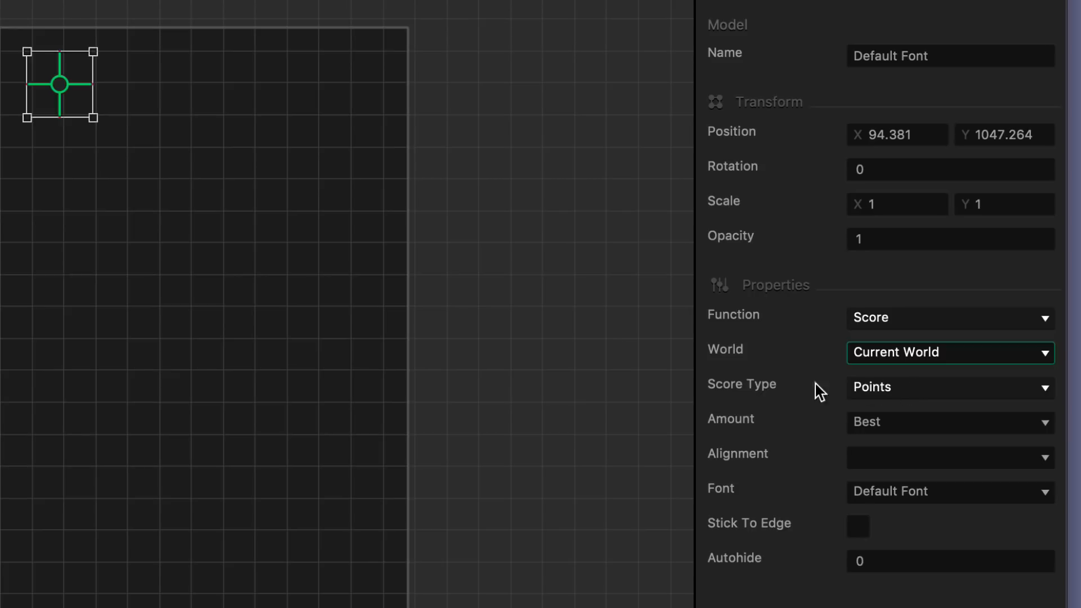
left_click(922, 423)
left_click(918, 471)
left_click(911, 462)
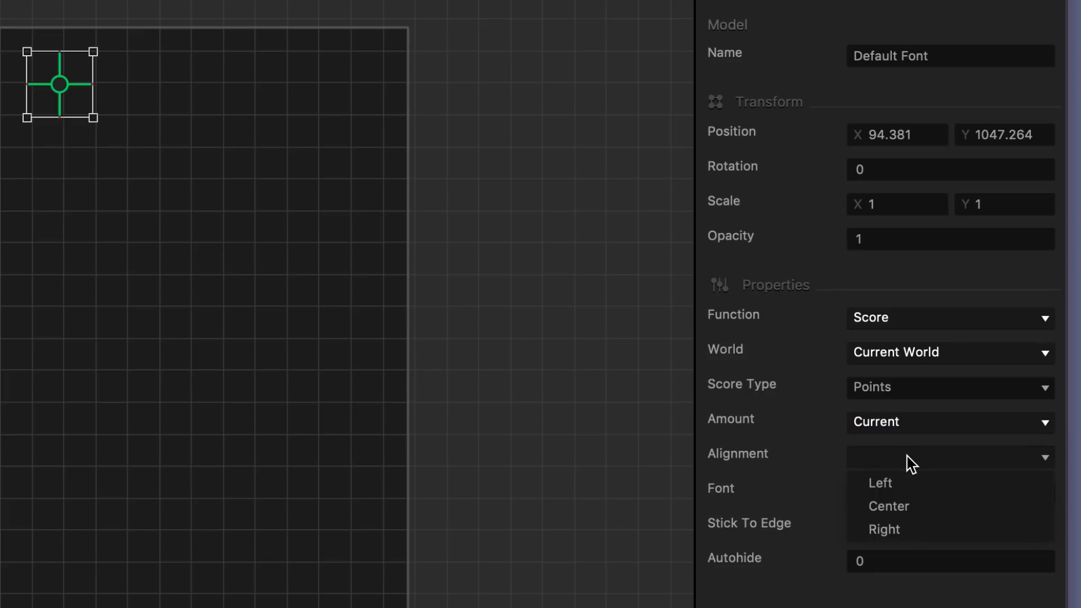
left_click(921, 507)
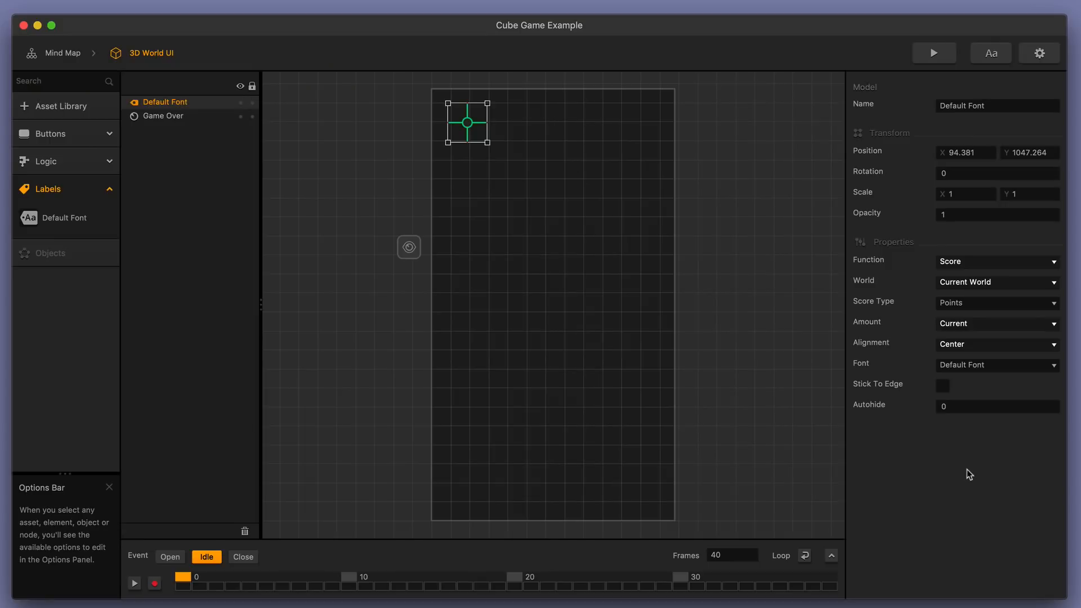
Save the project and preview the game beside the UI canvas with the debug display turned off.
key("super+s")
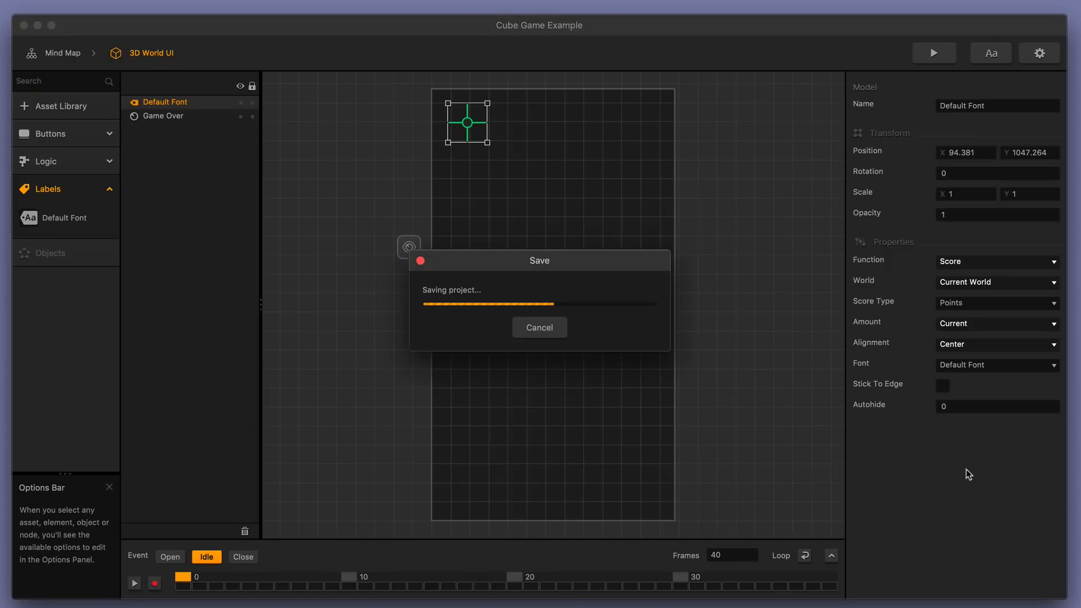
left_click(925, 55)
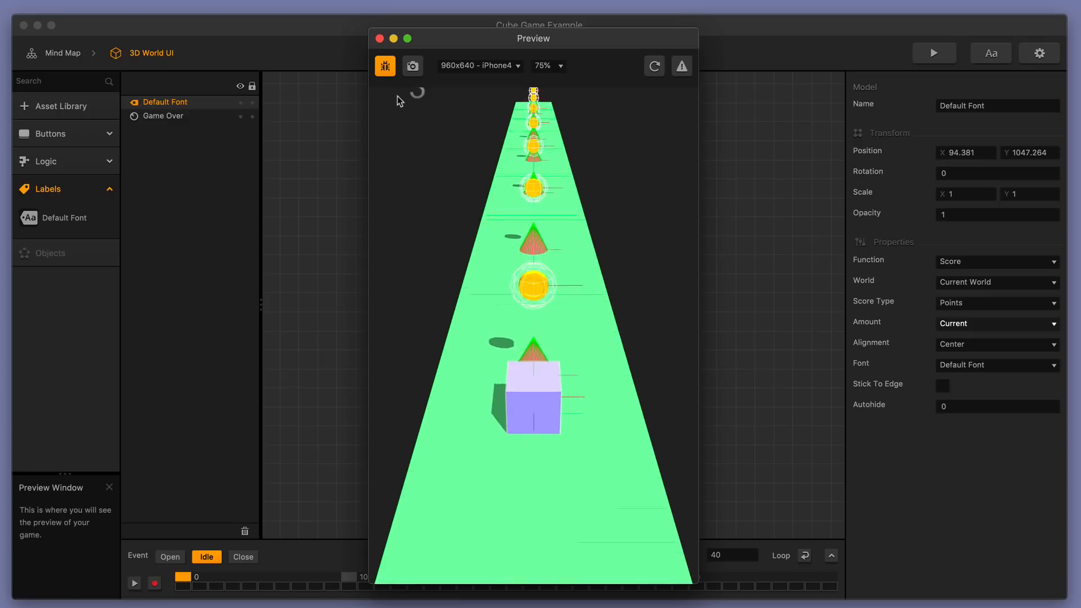
left_click_drag(447, 39, 778, 45)
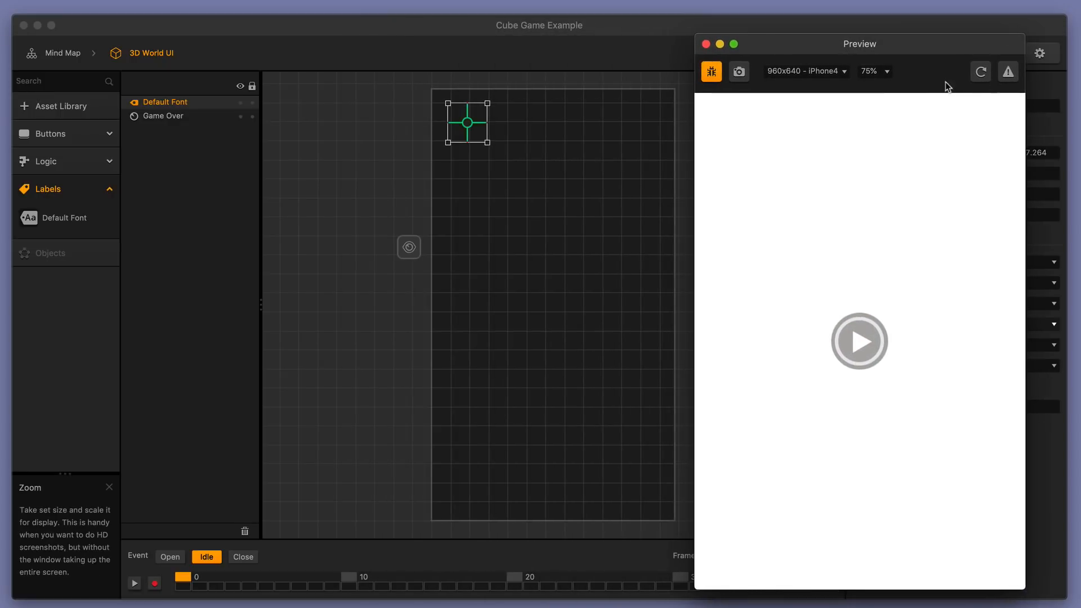
left_click(711, 72)
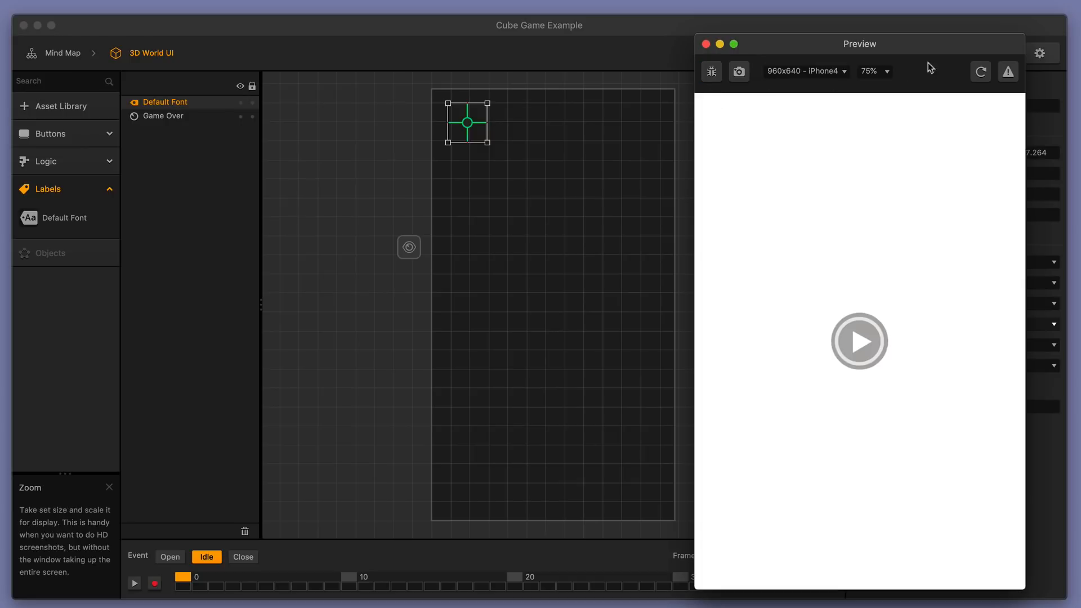
left_click(981, 71)
Reposition the score label to about X 67, Y 973, checking its placement in the reloaded preview, and close the preview.
left_click_drag(468, 123, 455, 147)
left_click(961, 313)
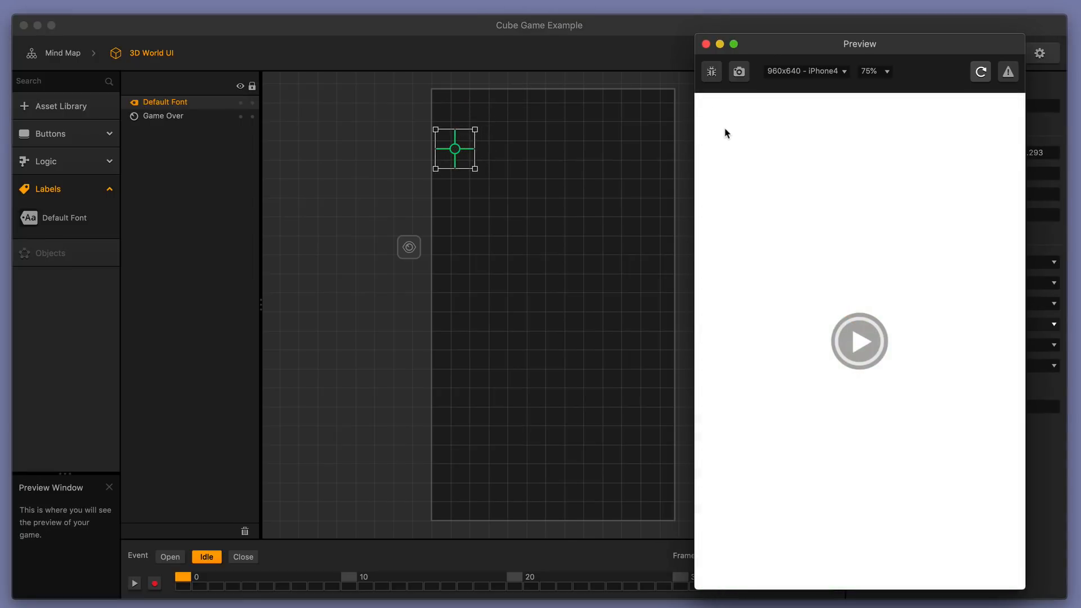
left_click(981, 71)
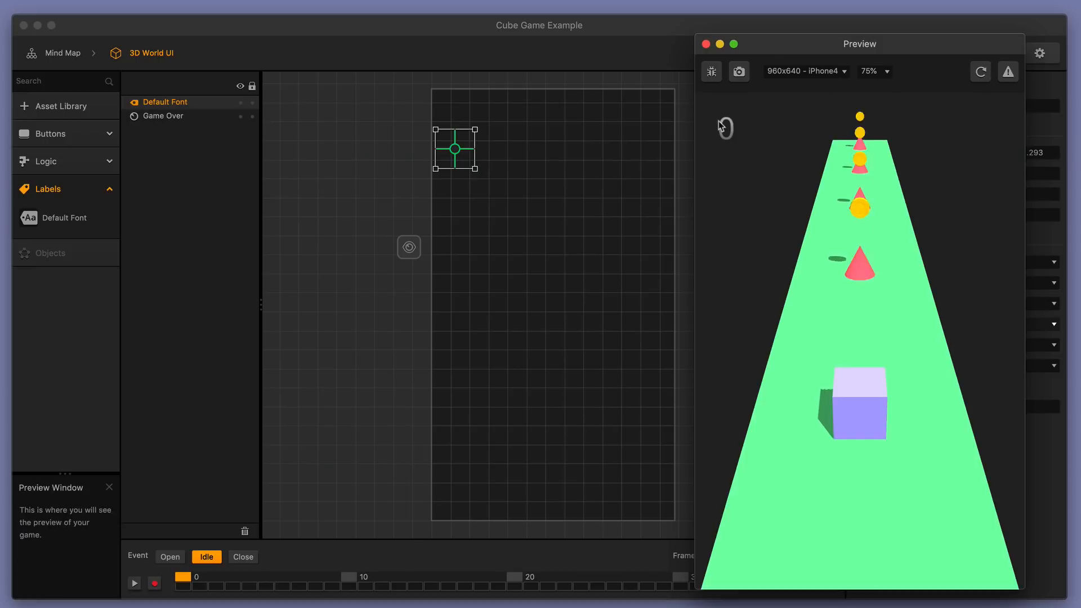
mouse_move(460, 150)
left_mouse_down()
mouse_move(485, 145)
mouse_move(462, 154)
left_mouse_up()
left_click(981, 71)
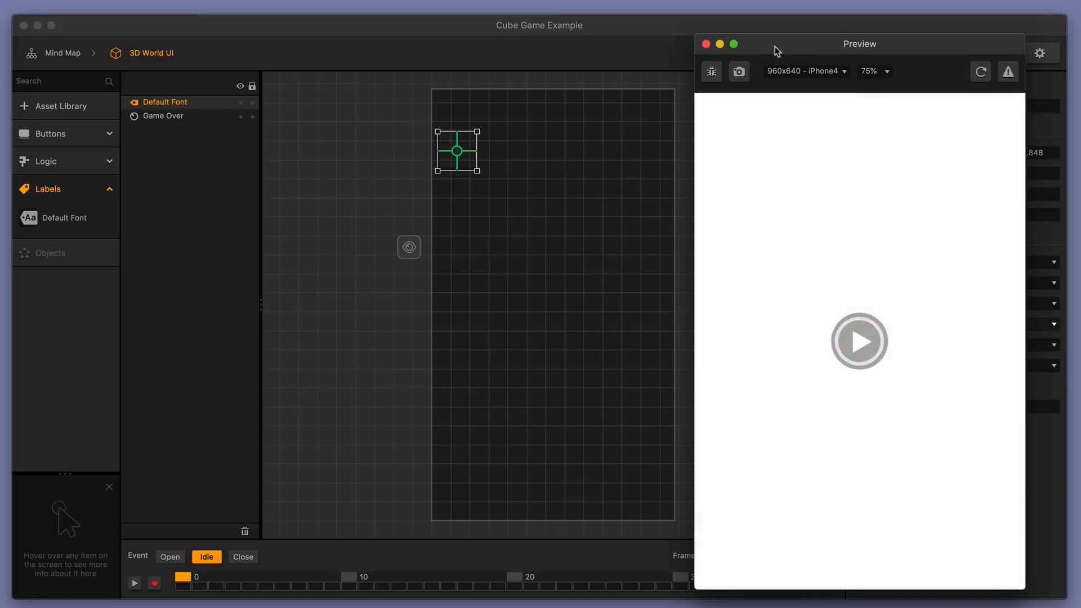
left_click(706, 44)
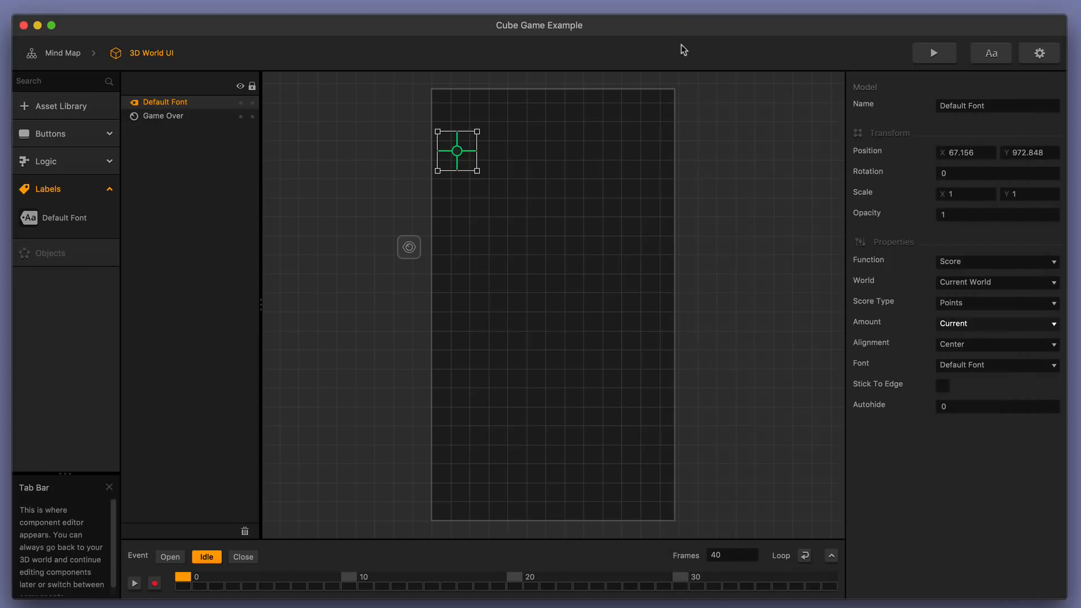
In the 3D World, orbit the game camera to an angled view at about position 4.04, 4.26, 7.92 and rotation -19.5, 19, 0.
left_click(62, 53)
double_click(486, 375)
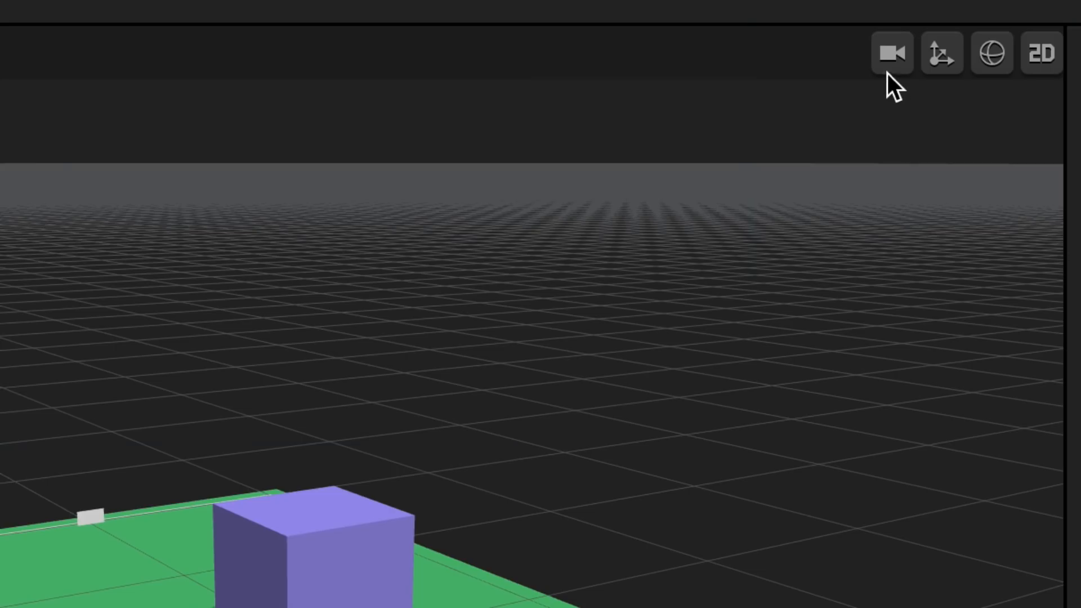
left_click(888, 53)
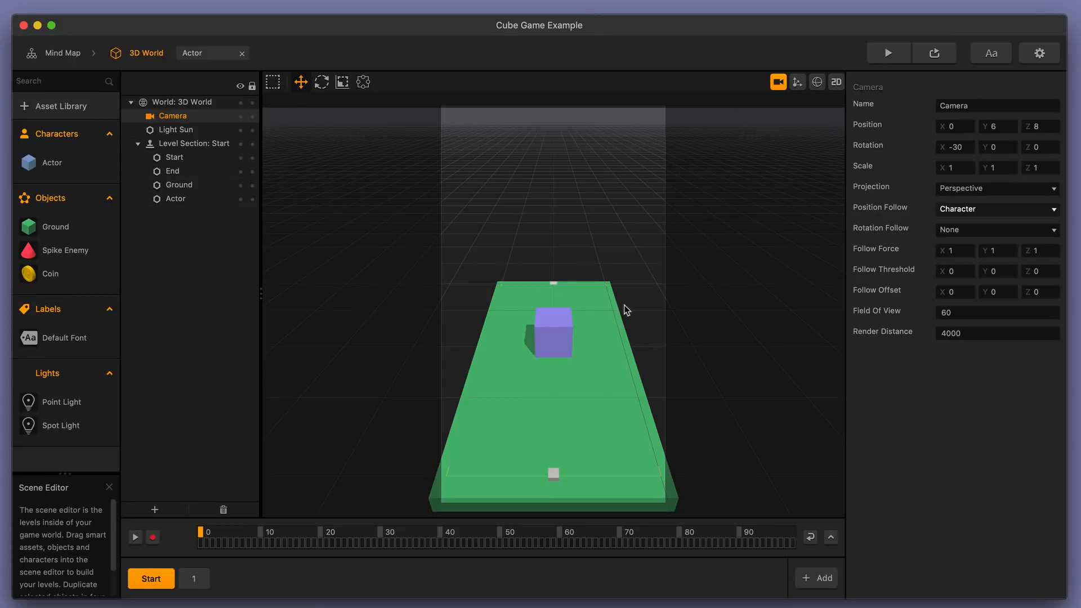
left_click_drag(649, 298, 577, 279)
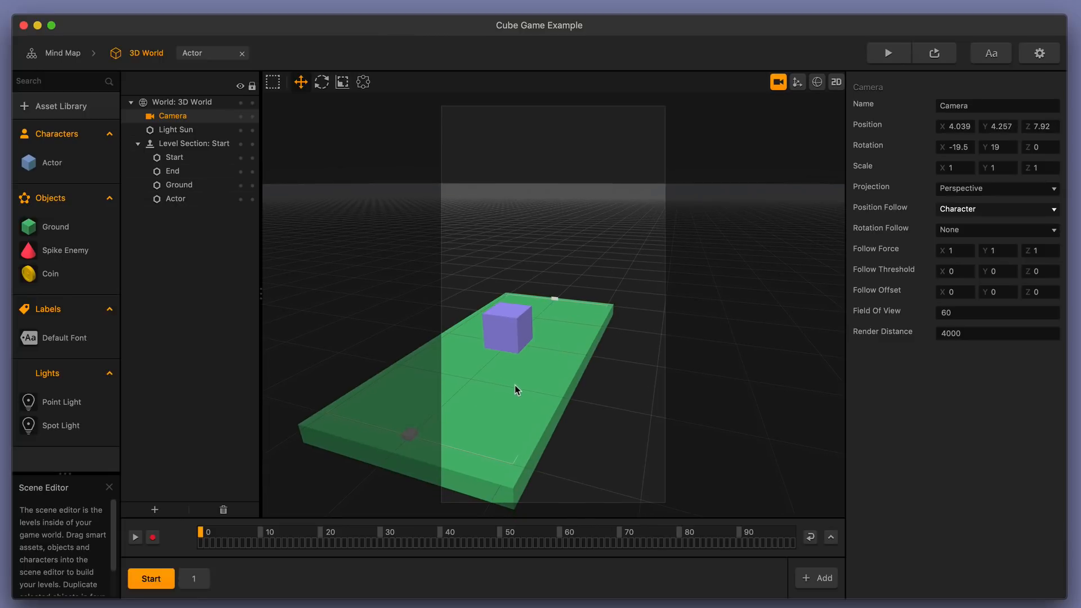
left_click(778, 84)
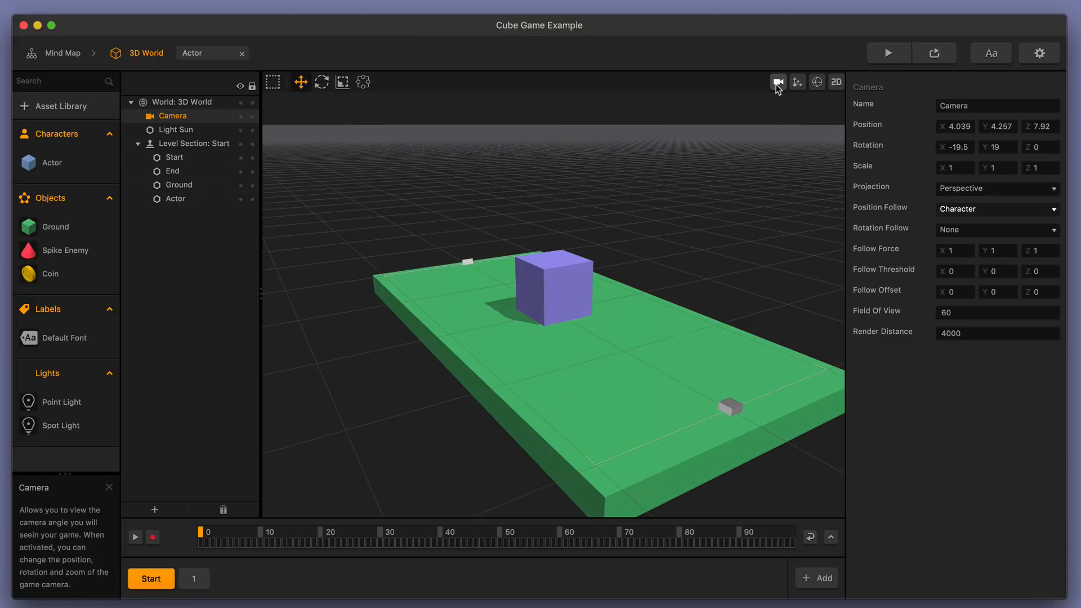
Preview the game from the angled camera, jumping over the spikes to collect coins and test the score label, and close the preview.
left_click(890, 55)
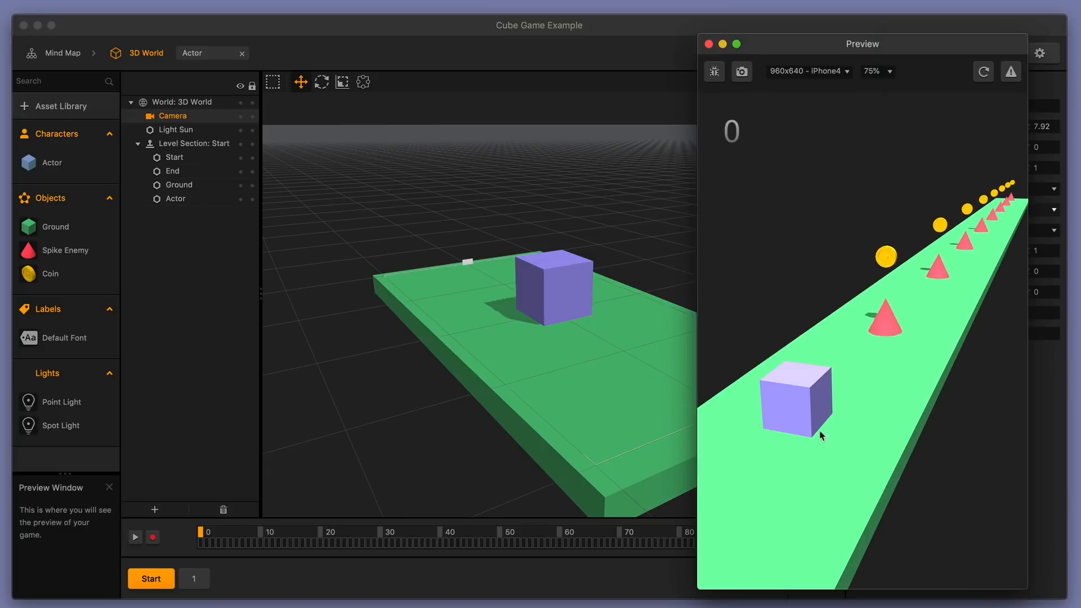
left_click(876, 428)
left_click(876, 429)
left_click(876, 429)
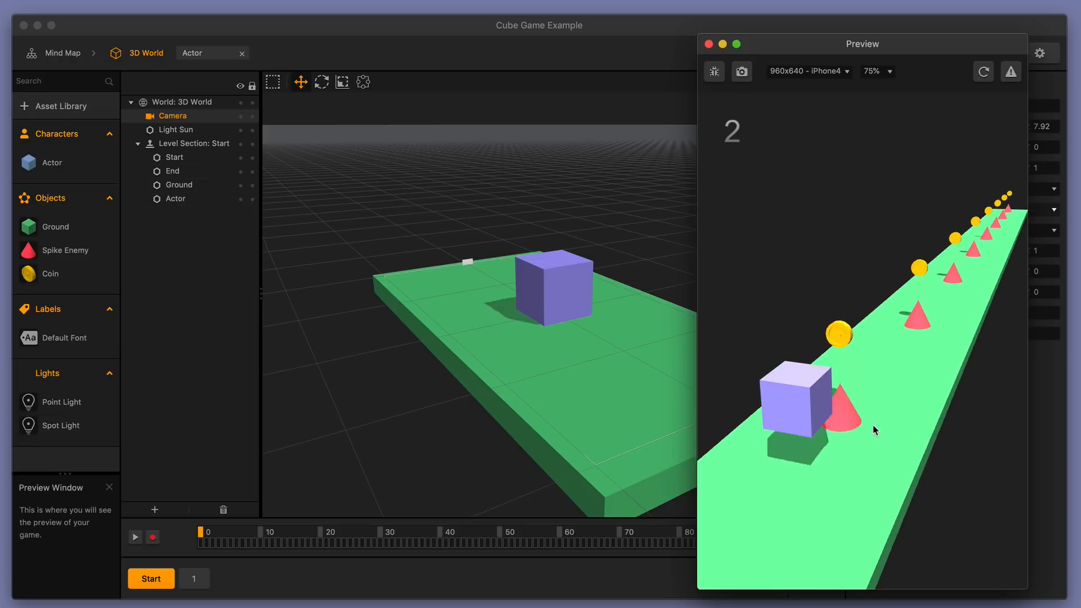
left_click(876, 428)
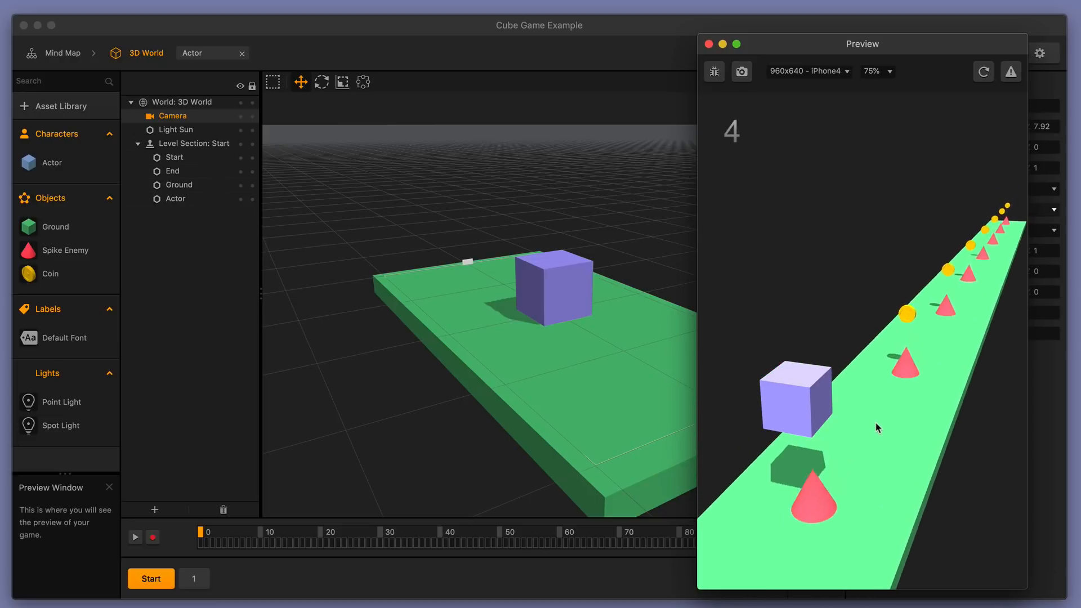
left_click(876, 428)
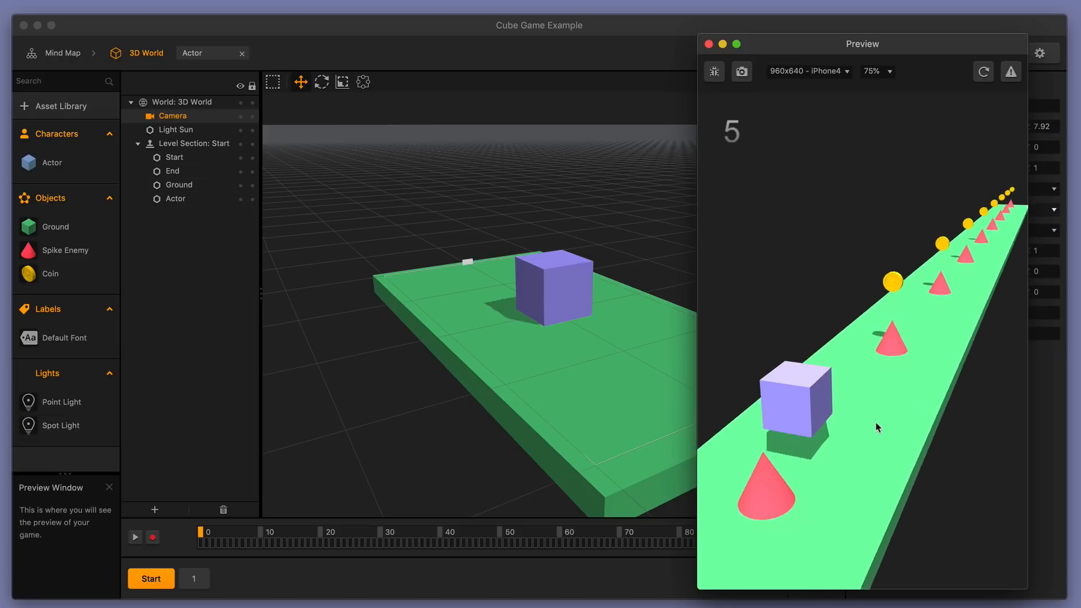
left_click(877, 428)
left_click(878, 428)
left_click(880, 428)
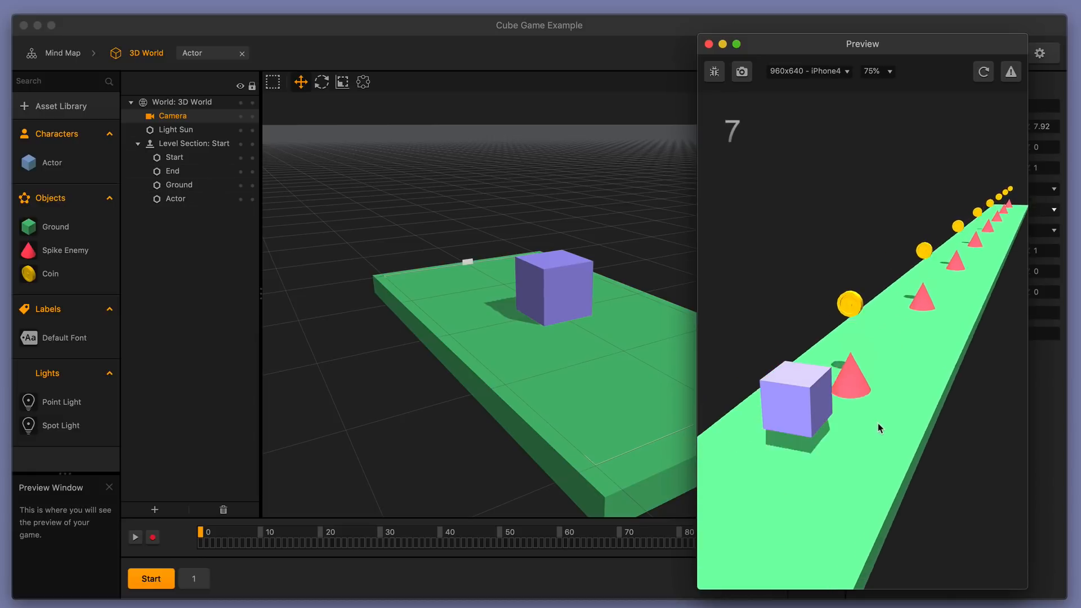
left_click(878, 427)
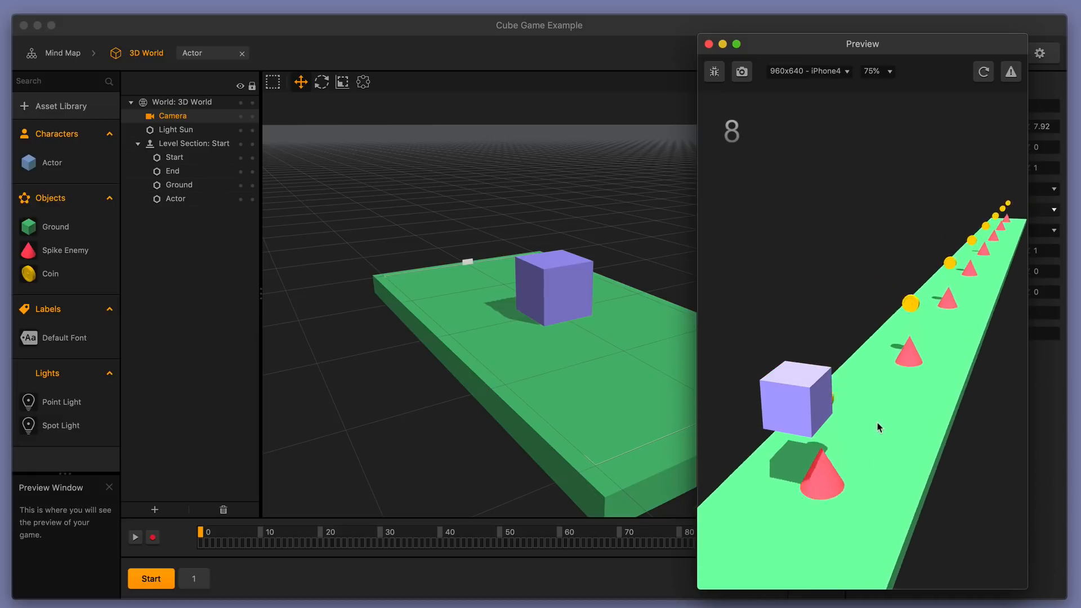
left_click(877, 428)
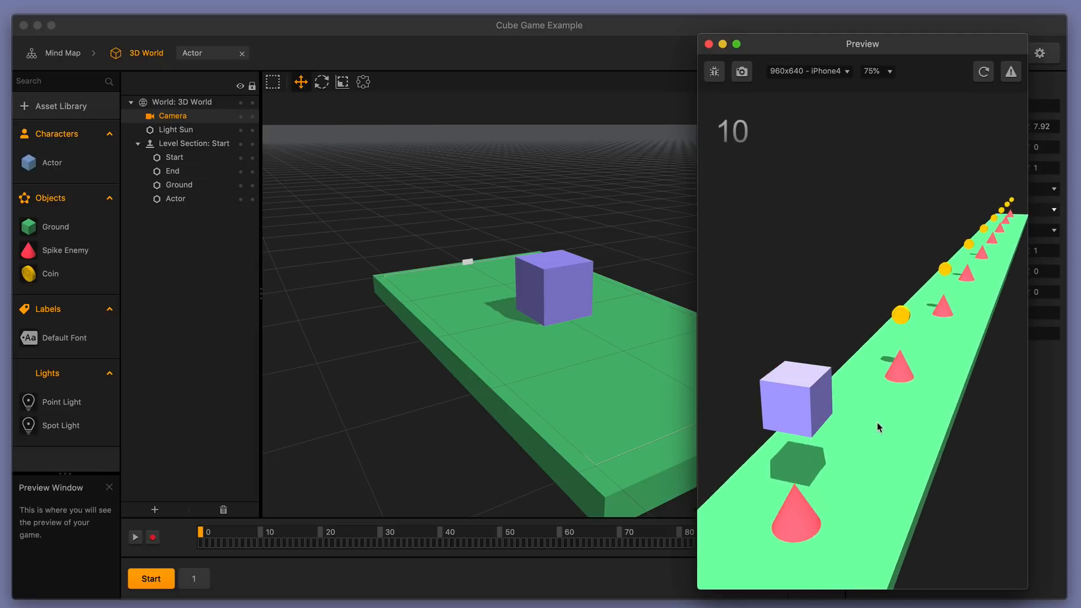
left_click(879, 422)
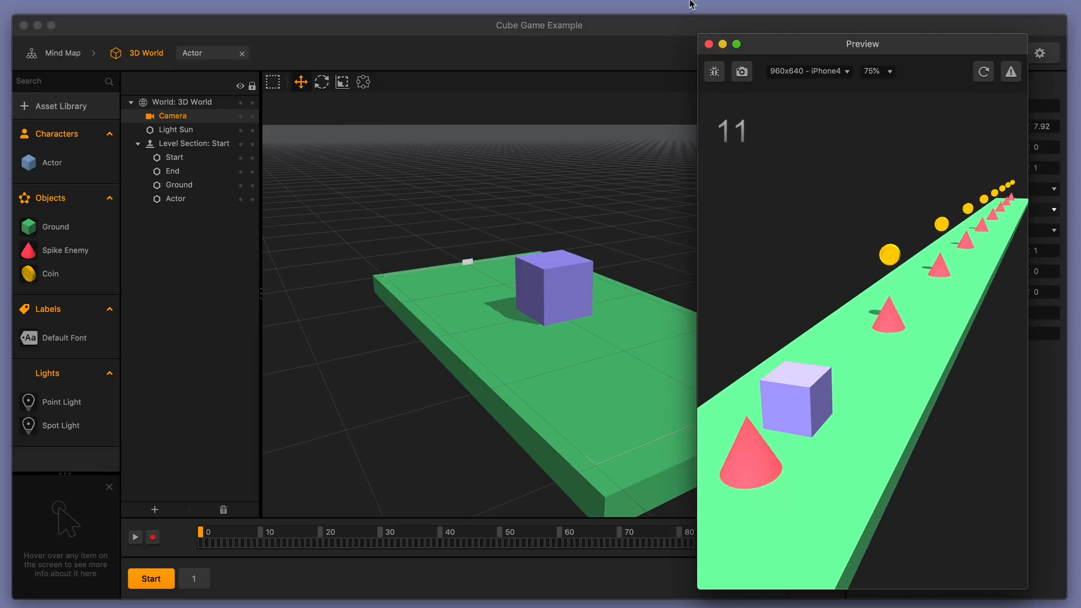
left_click(709, 44)
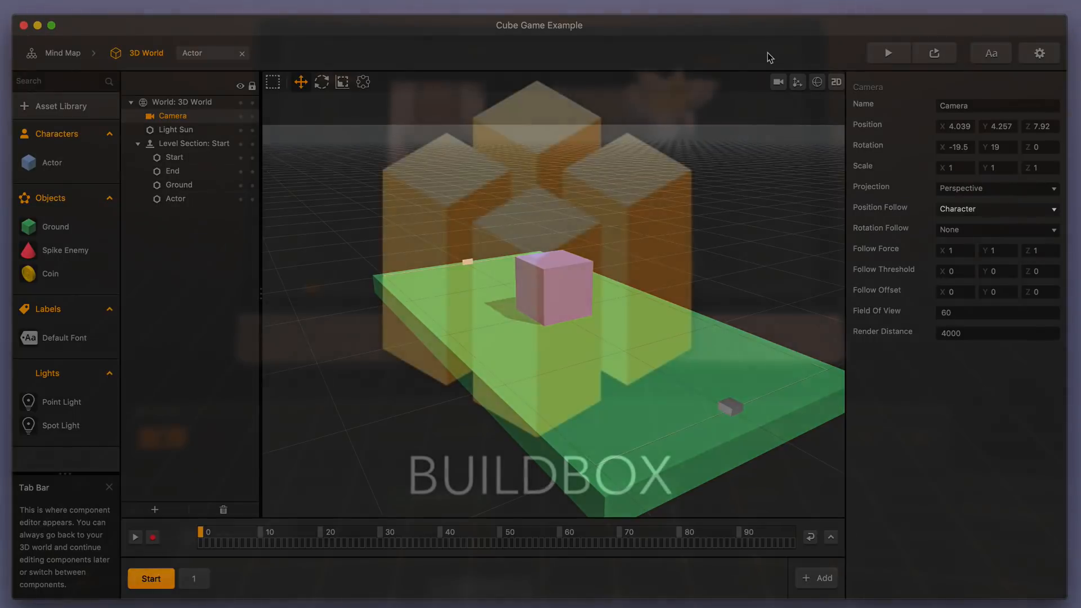